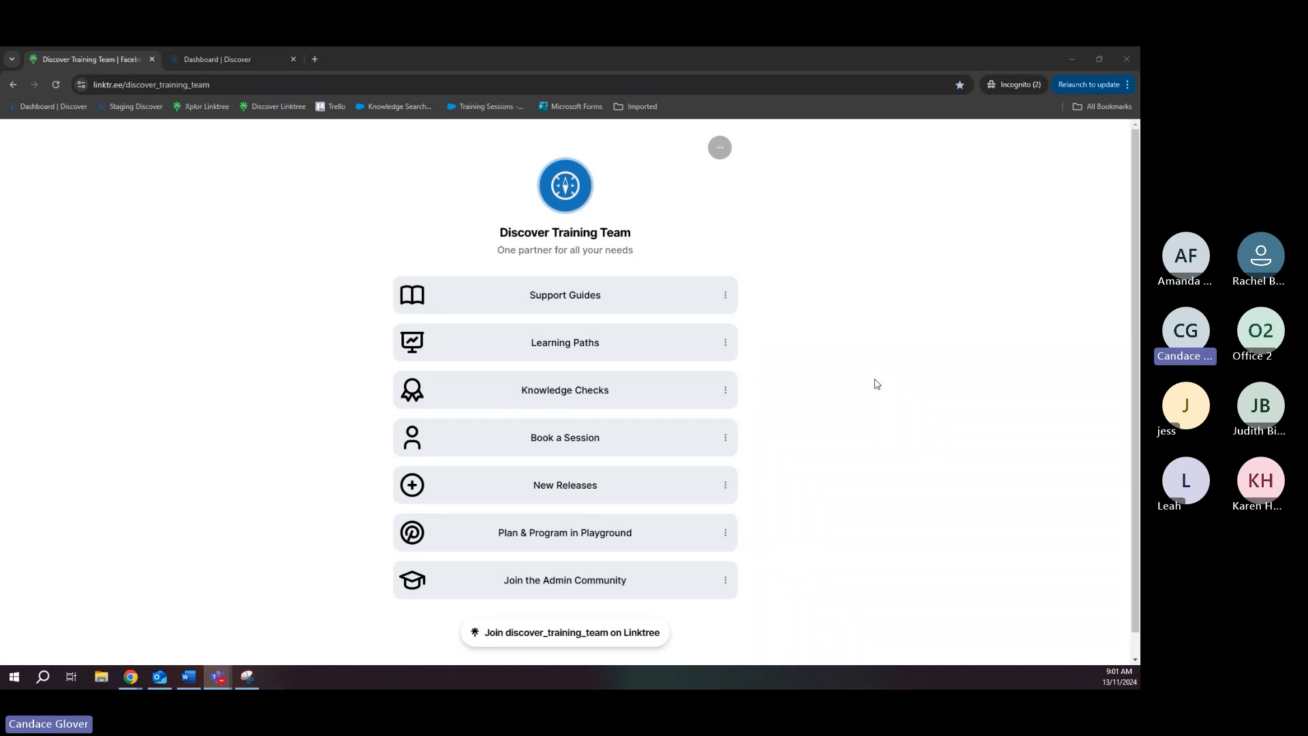
Switch to the Discover dashboard, open the group calendar and go to December 2024
{"action": "left_click", "coordinate": [219, 59]}
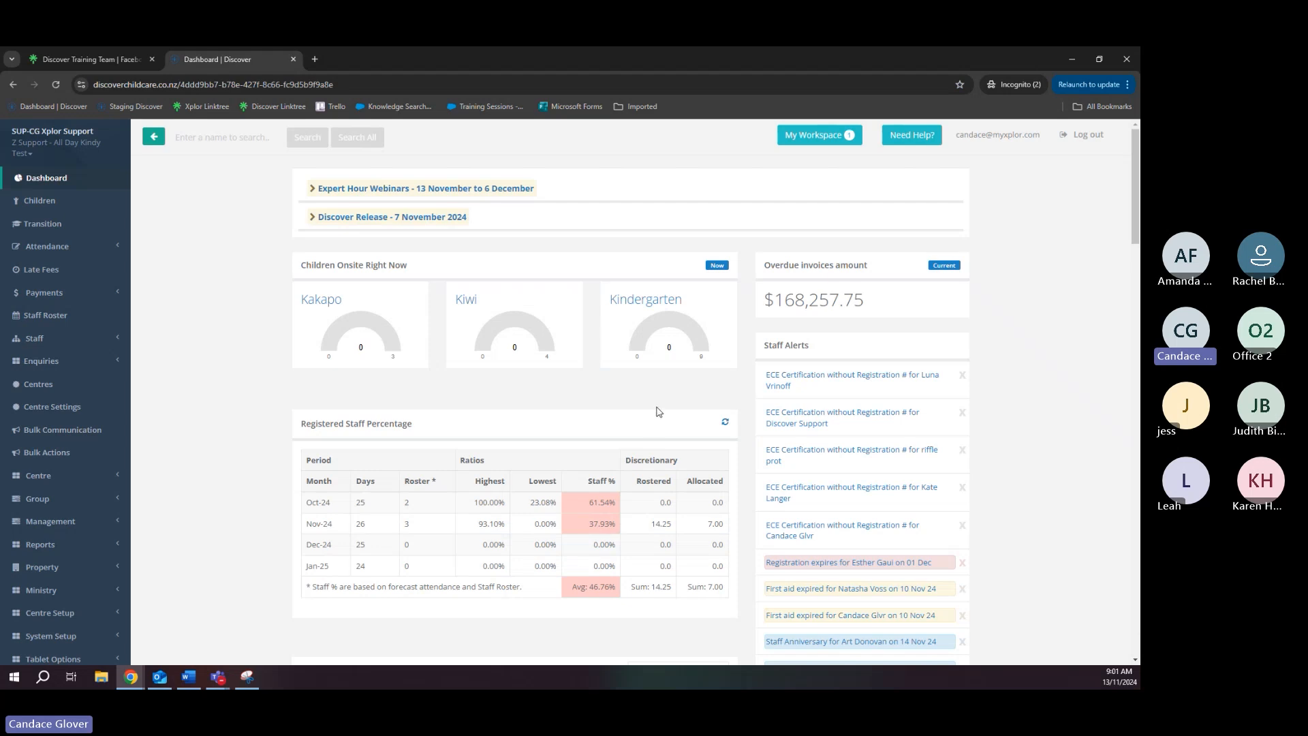
{"action": "scroll", "coordinate": [844, 470], "scroll_direction": "down", "scroll_amount": 1}
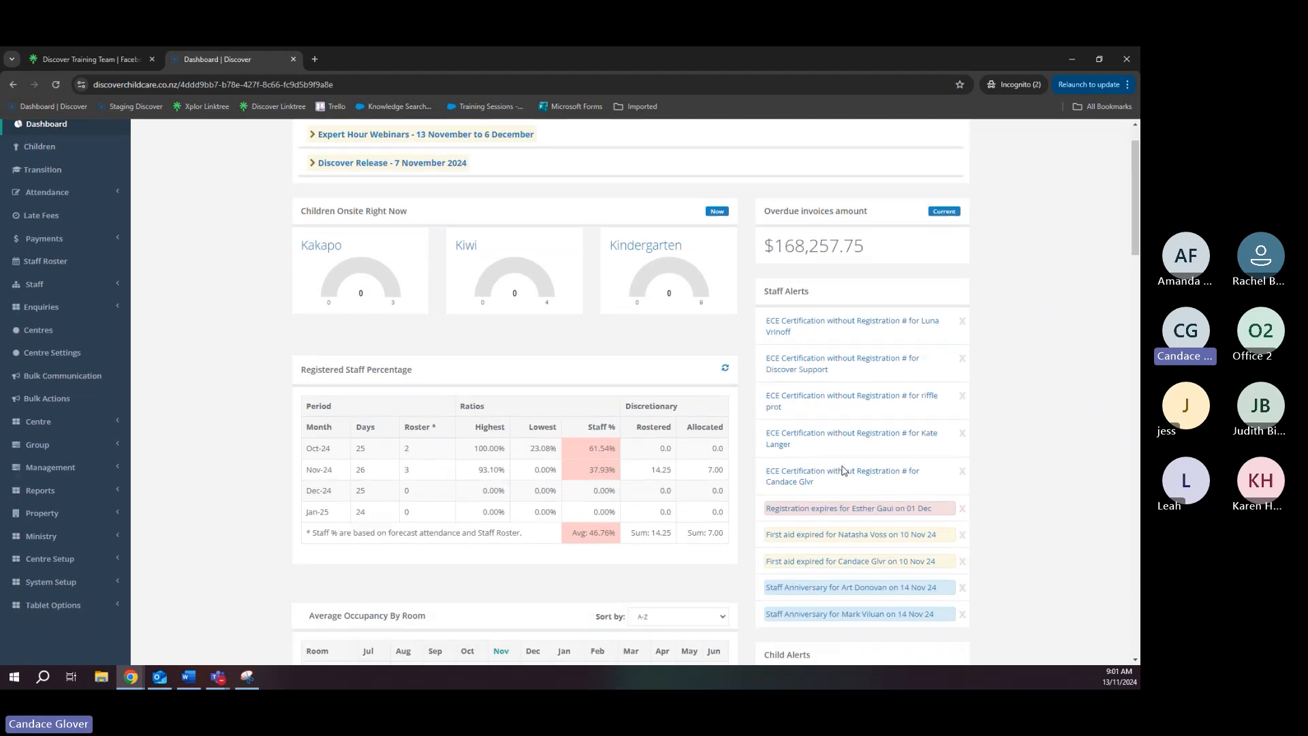
{"action": "scroll", "coordinate": [843, 470], "scroll_direction": "up", "scroll_amount": 1}
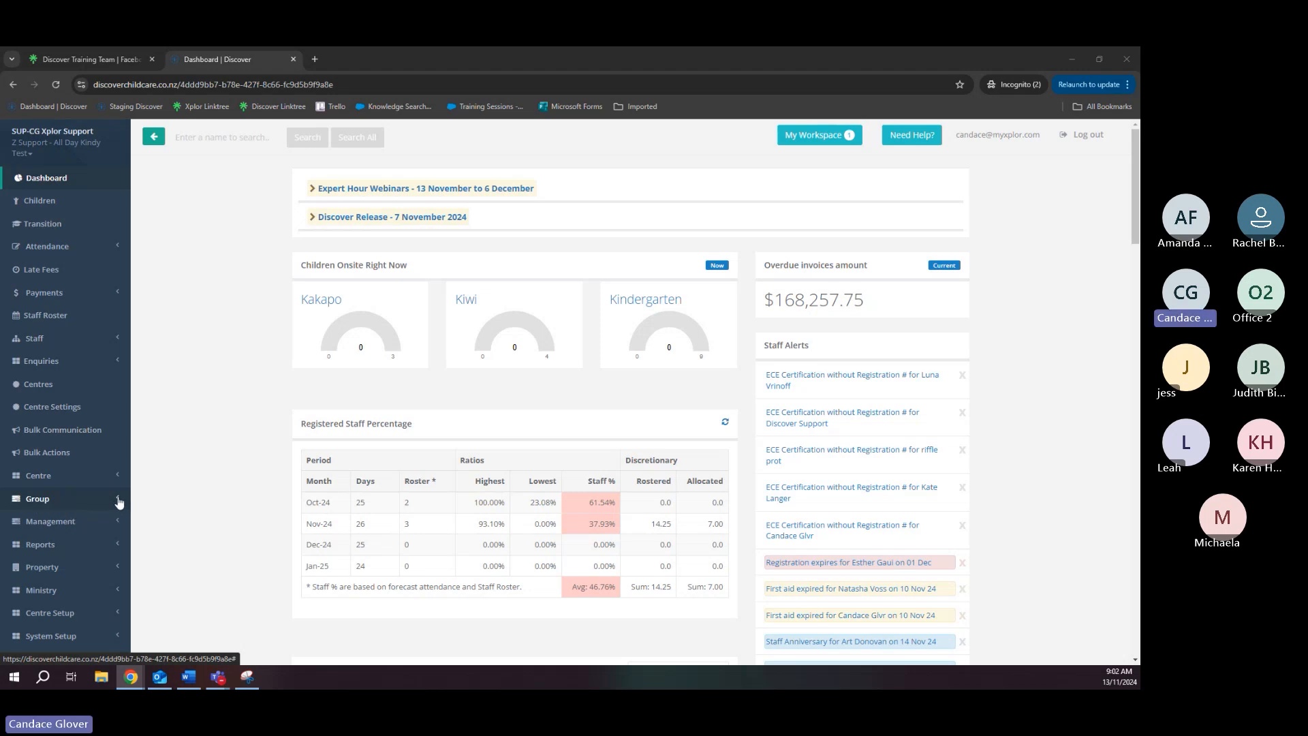
{"action": "left_click", "coordinate": [68, 502]}
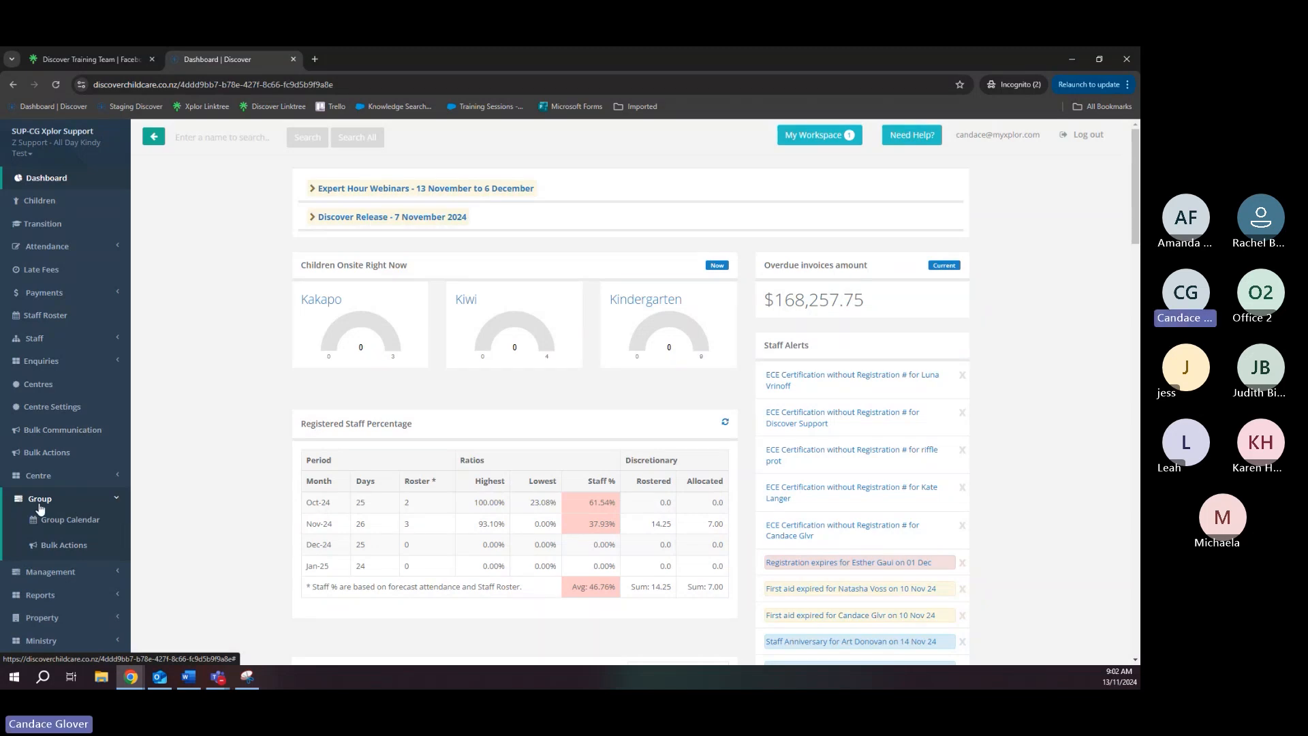
{"action": "left_click", "coordinate": [80, 525]}
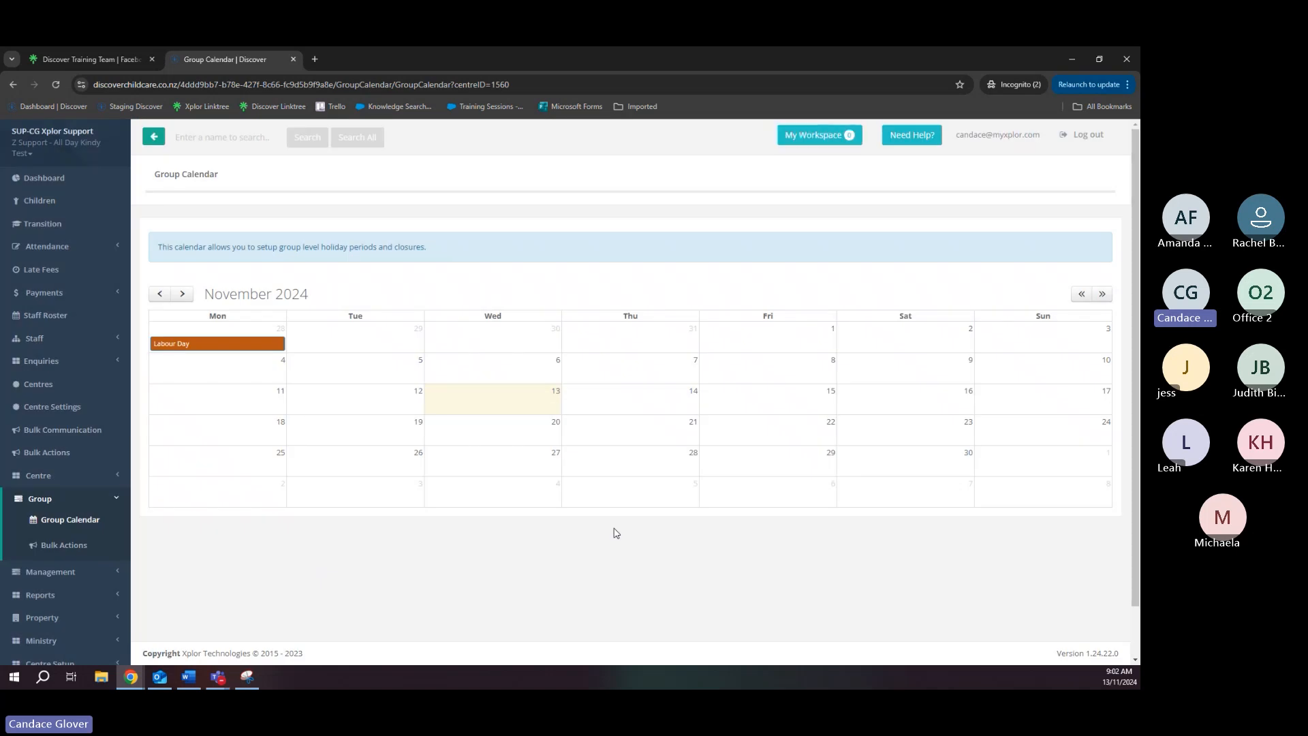
{"action": "left_click", "coordinate": [181, 293]}
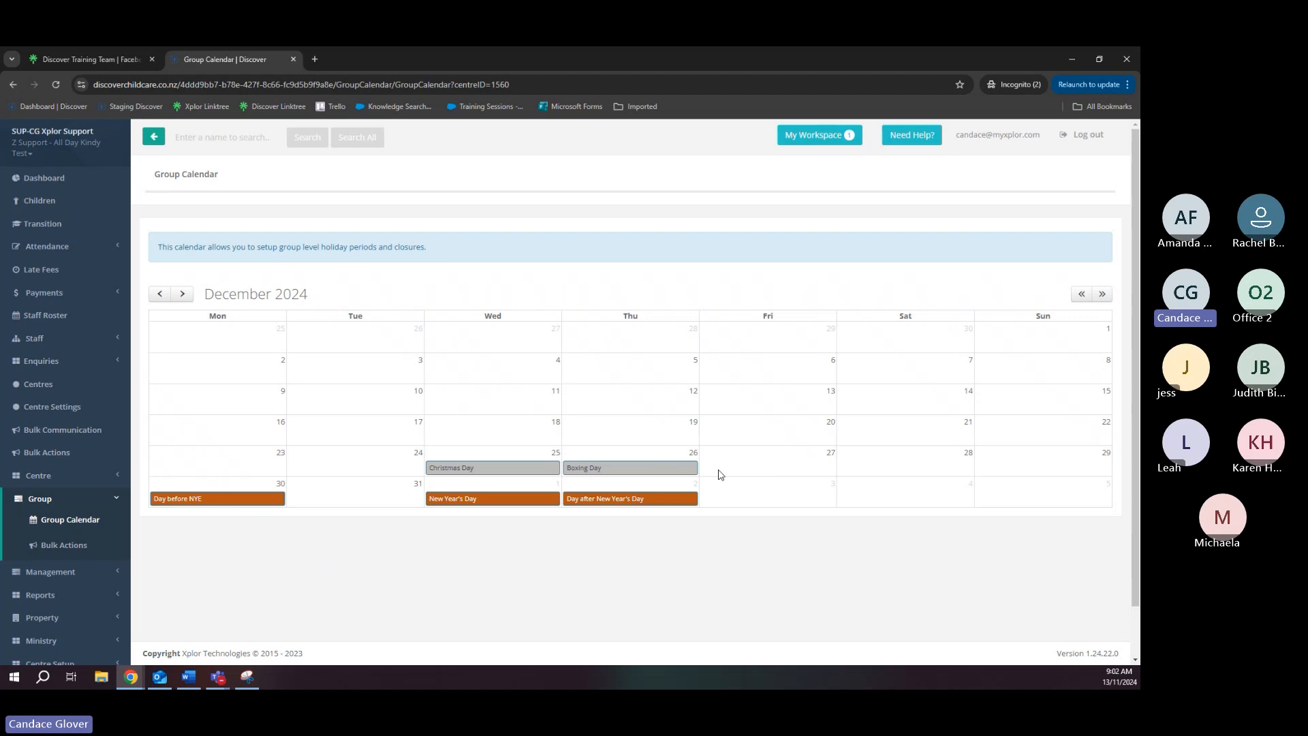
Start a group calendar entry on 27 December 2024 with the Holiday Period day type
{"action": "left_click", "coordinate": [765, 470]}
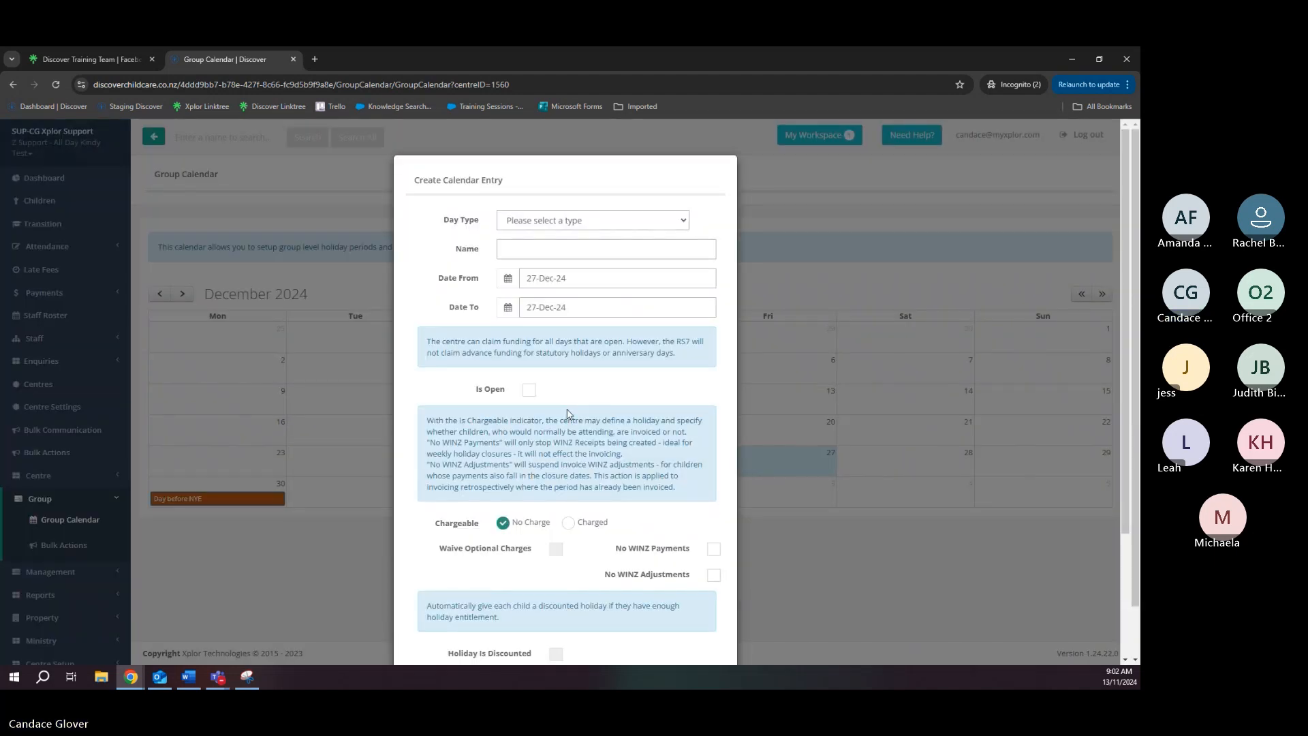
{"action": "scroll", "coordinate": [664, 443], "scroll_direction": "down", "scroll_amount": 1}
{"action": "scroll", "coordinate": [664, 443], "scroll_direction": "down", "scroll_amount": 1}
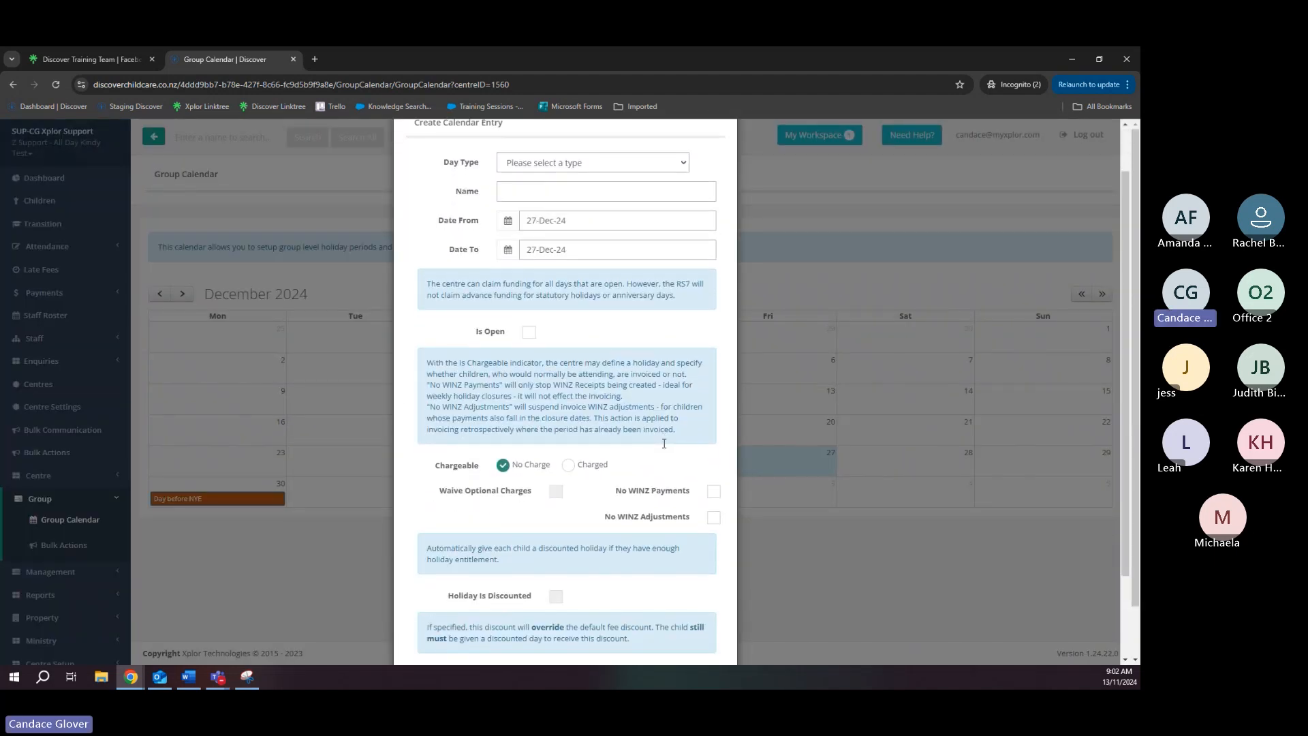
{"action": "scroll", "coordinate": [665, 443], "scroll_direction": "up", "scroll_amount": 2}
{"action": "left_click", "coordinate": [560, 223]}
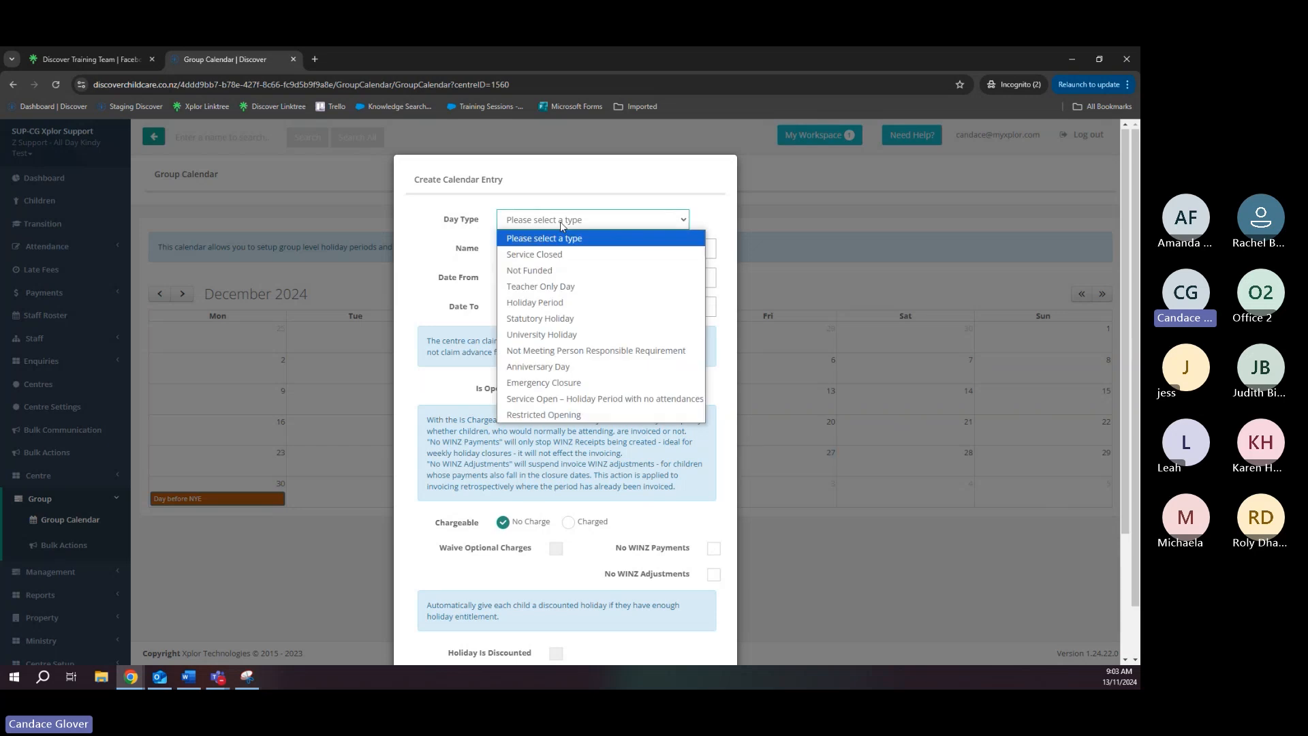
{"action": "left_click", "coordinate": [559, 303]}
Name the entry "EOY Webinar Holiday" and set its dates from 23-Dec-24 to 29-Dec-24
{"action": "left_click", "coordinate": [696, 243]}
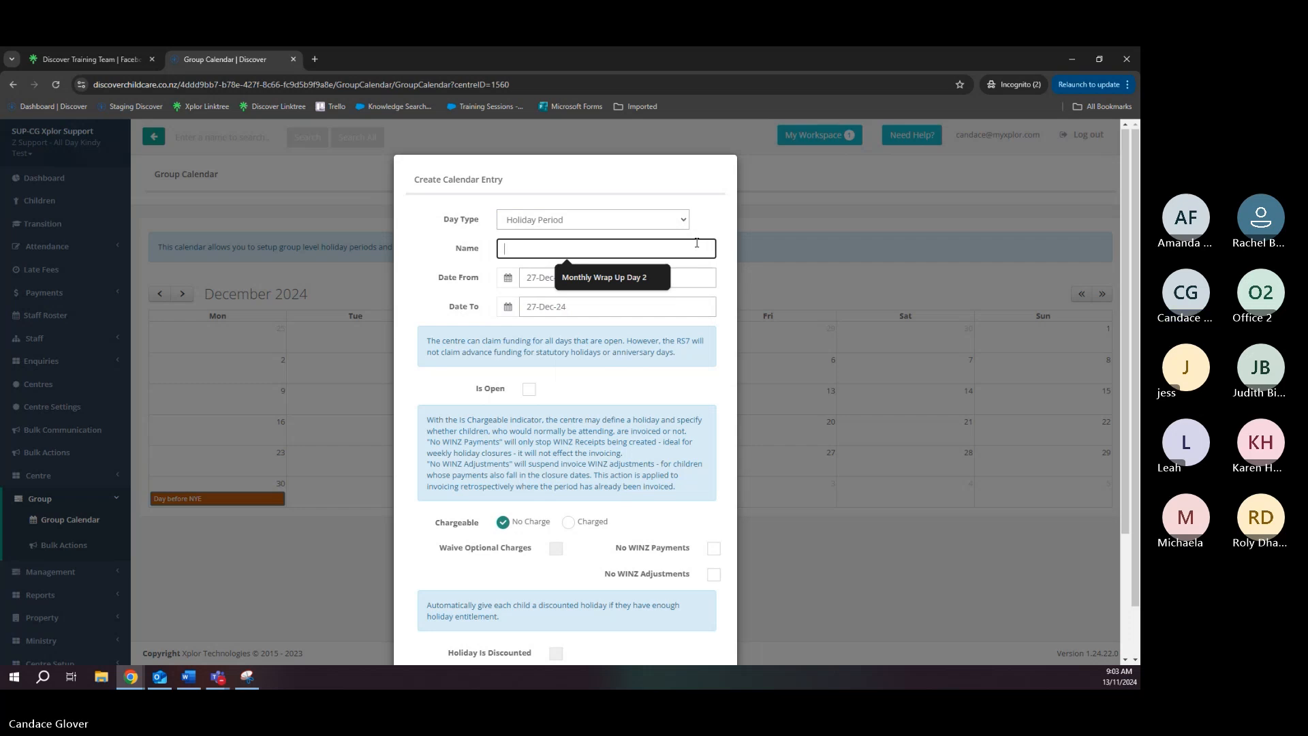
{"action": "type", "text": "EOY Web"}
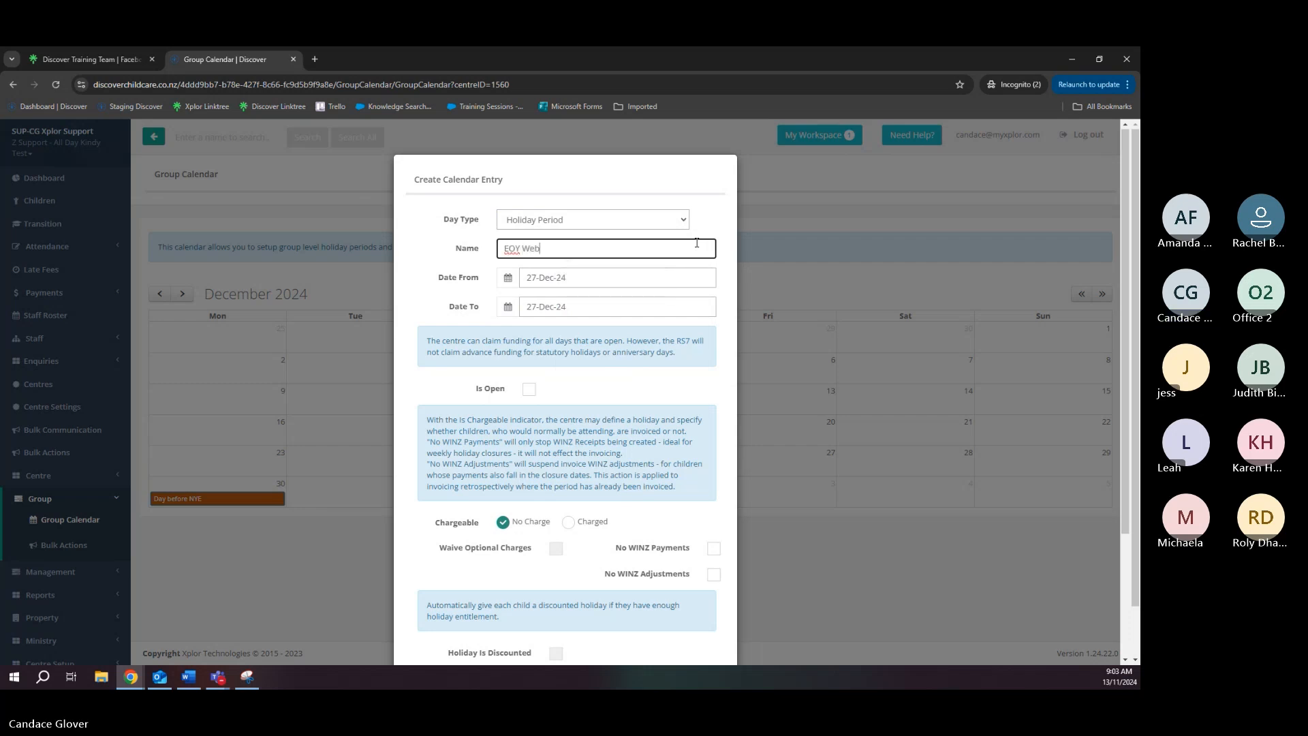
{"action": "type", "text": "inar Holiday"}
{"action": "left_click", "coordinate": [627, 306]}
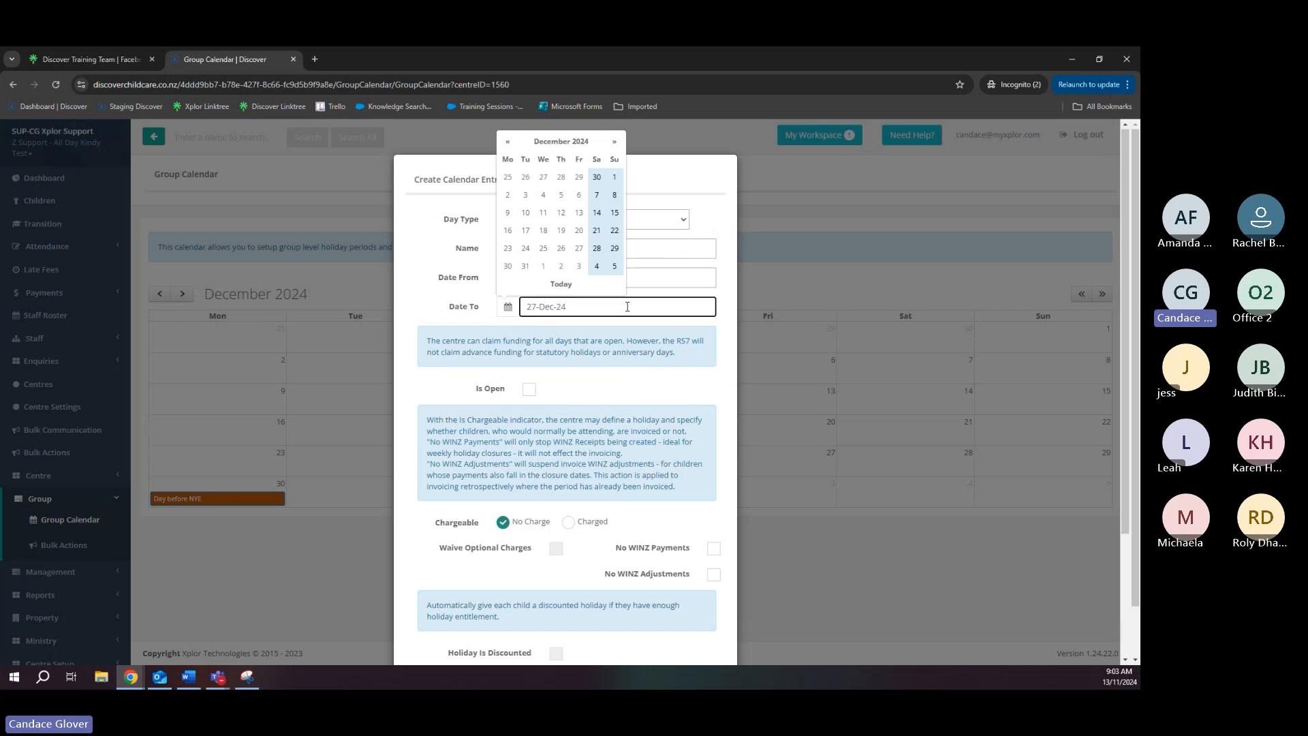
{"action": "left_click", "coordinate": [614, 249]}
{"action": "scroll", "coordinate": [579, 341], "scroll_direction": "down", "scroll_amount": 1}
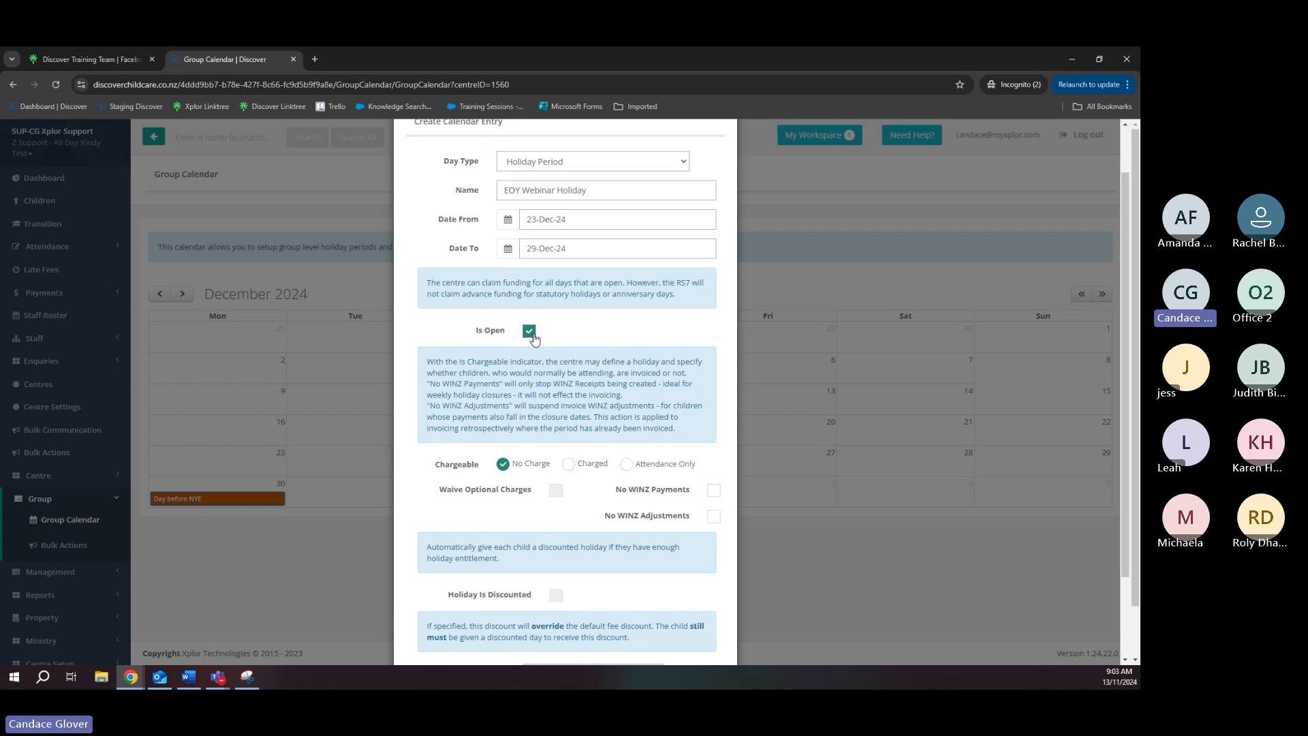
Toggle the entry's Is Open option on and off, leaving it cleared
{"action": "left_click", "coordinate": [529, 330]}
{"action": "left_click", "coordinate": [529, 331]}
{"action": "left_click", "coordinate": [529, 331]}
{"action": "left_click", "coordinate": [529, 331]}
Switch the entry between No Charge and Charged, ending on Charged, and toggle No WINZ Payments on and off
{"action": "left_click", "coordinate": [570, 466]}
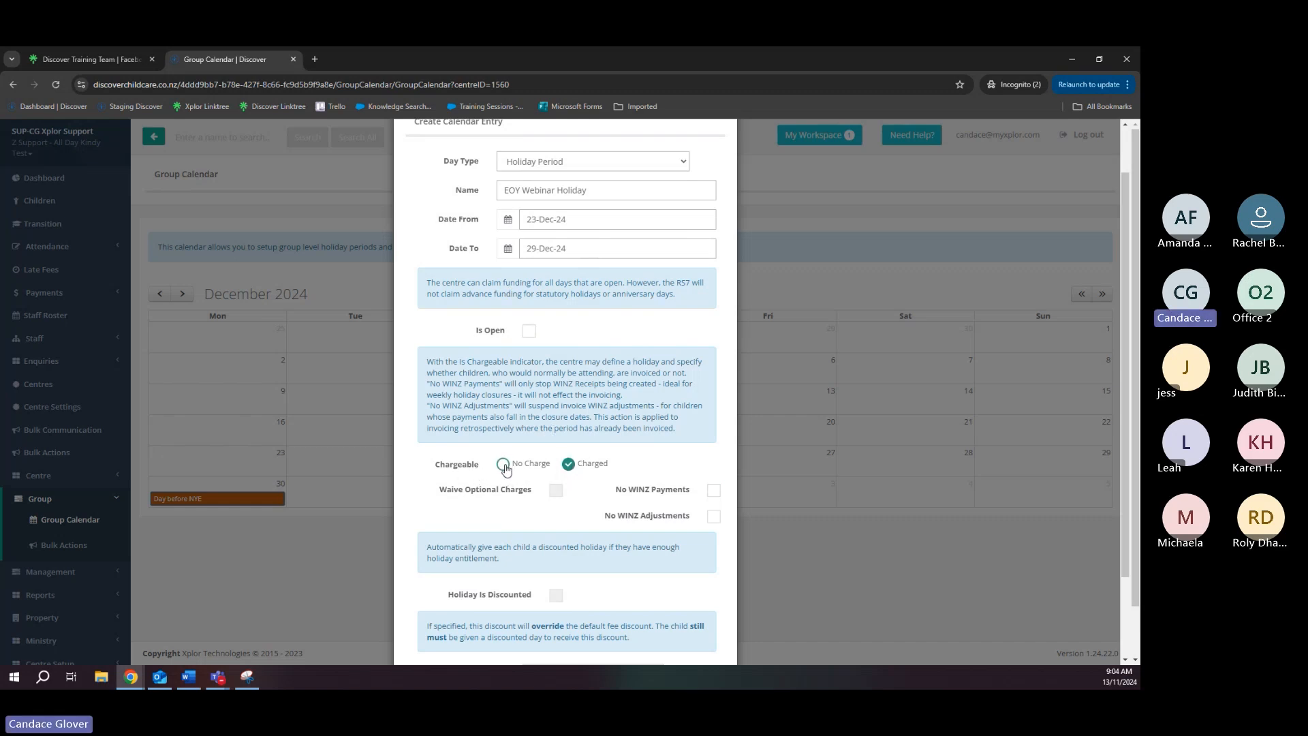
{"action": "scroll", "coordinate": [586, 466], "scroll_direction": "down", "scroll_amount": 2}
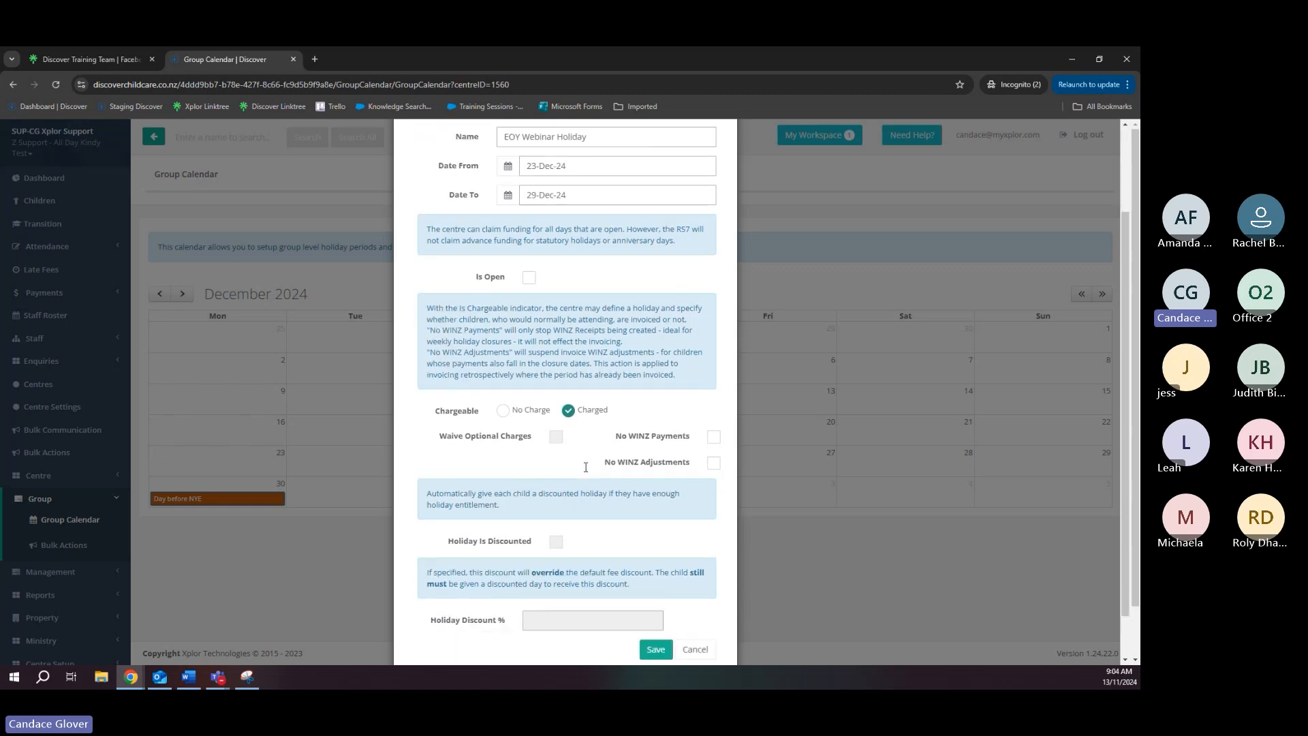
{"action": "left_click", "coordinate": [503, 406]}
{"action": "left_click", "coordinate": [568, 409]}
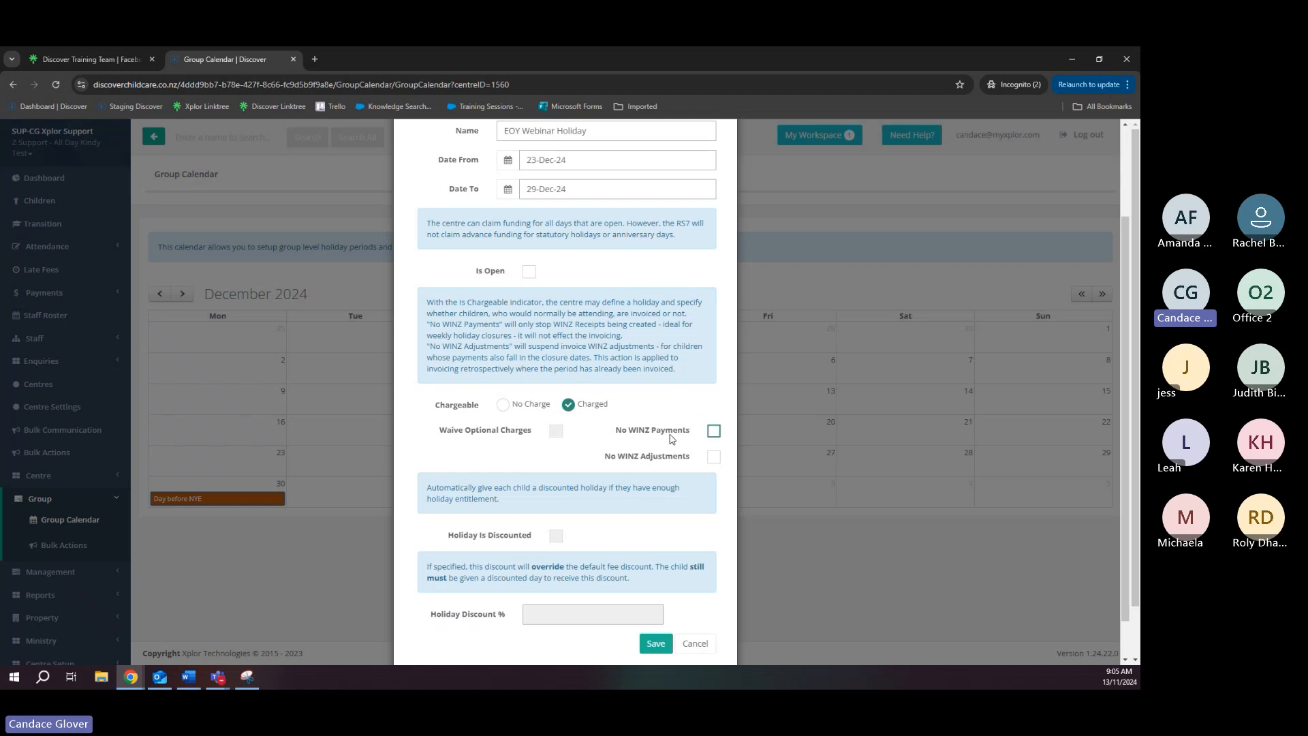
{"action": "left_click", "coordinate": [712, 432]}
{"action": "left_click", "coordinate": [714, 435]}
{"action": "scroll", "coordinate": [621, 428], "scroll_direction": "down", "scroll_amount": 1}
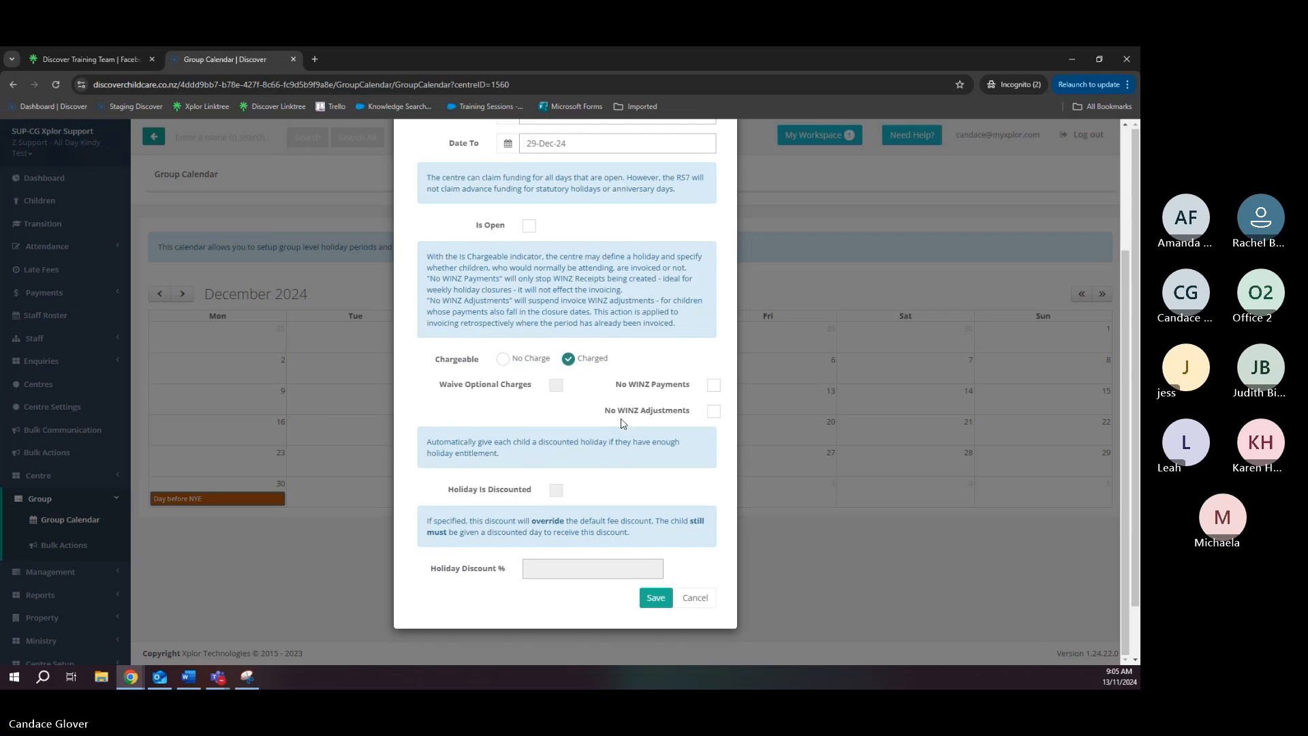
Mark the entry as open, try the Charged, Attendance Only and No Charge options, and cancel the entry
{"action": "left_click", "coordinate": [503, 359]}
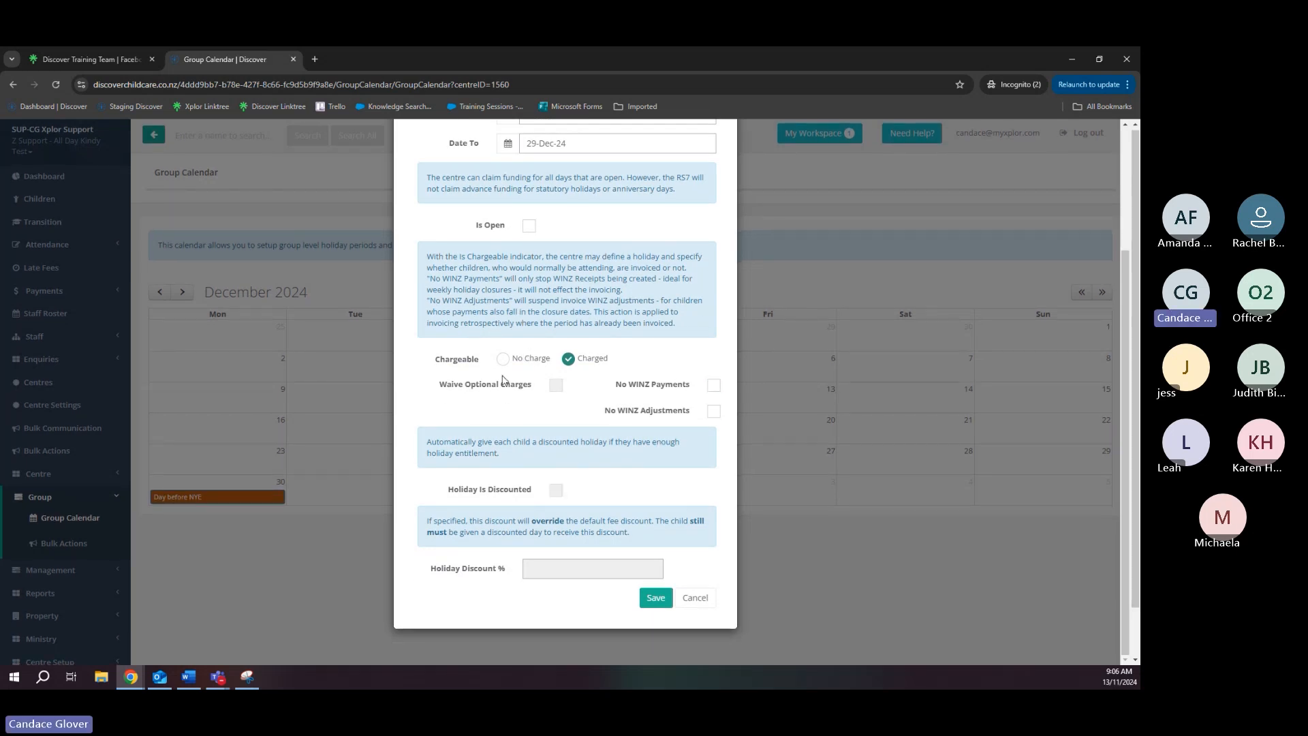
{"action": "left_click", "coordinate": [529, 226]}
{"action": "left_click", "coordinate": [568, 360]}
{"action": "left_click", "coordinate": [626, 359]}
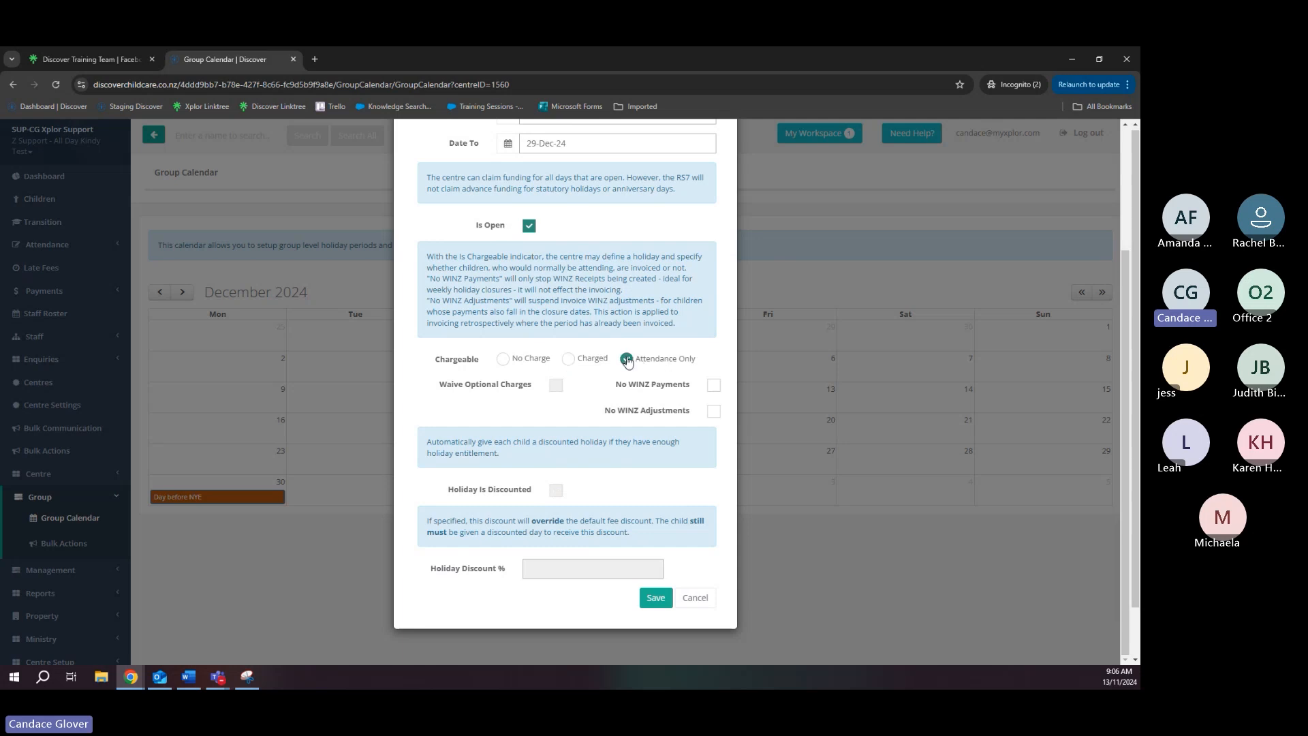
{"action": "left_click", "coordinate": [503, 359]}
{"action": "scroll", "coordinate": [527, 417], "scroll_direction": "up", "scroll_amount": 3}
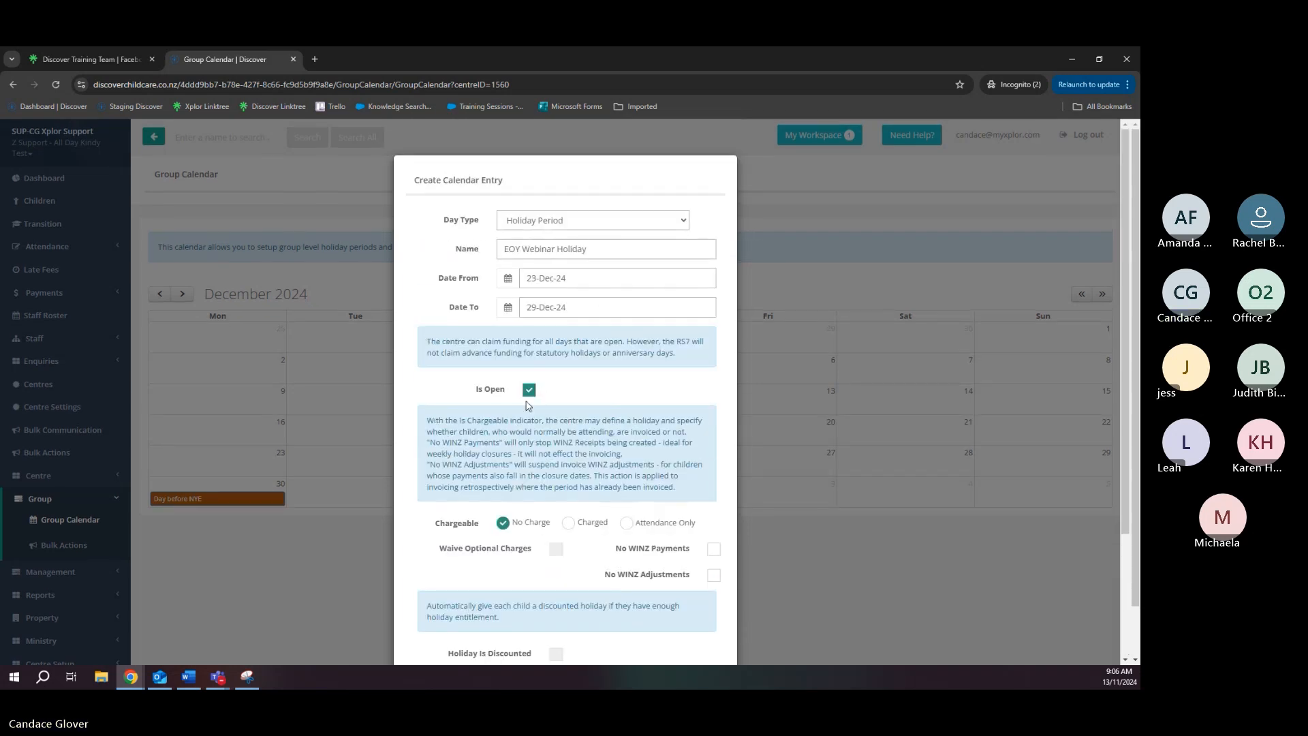
{"action": "scroll", "coordinate": [527, 416], "scroll_direction": "down", "scroll_amount": 5}
{"action": "left_click", "coordinate": [700, 606]}
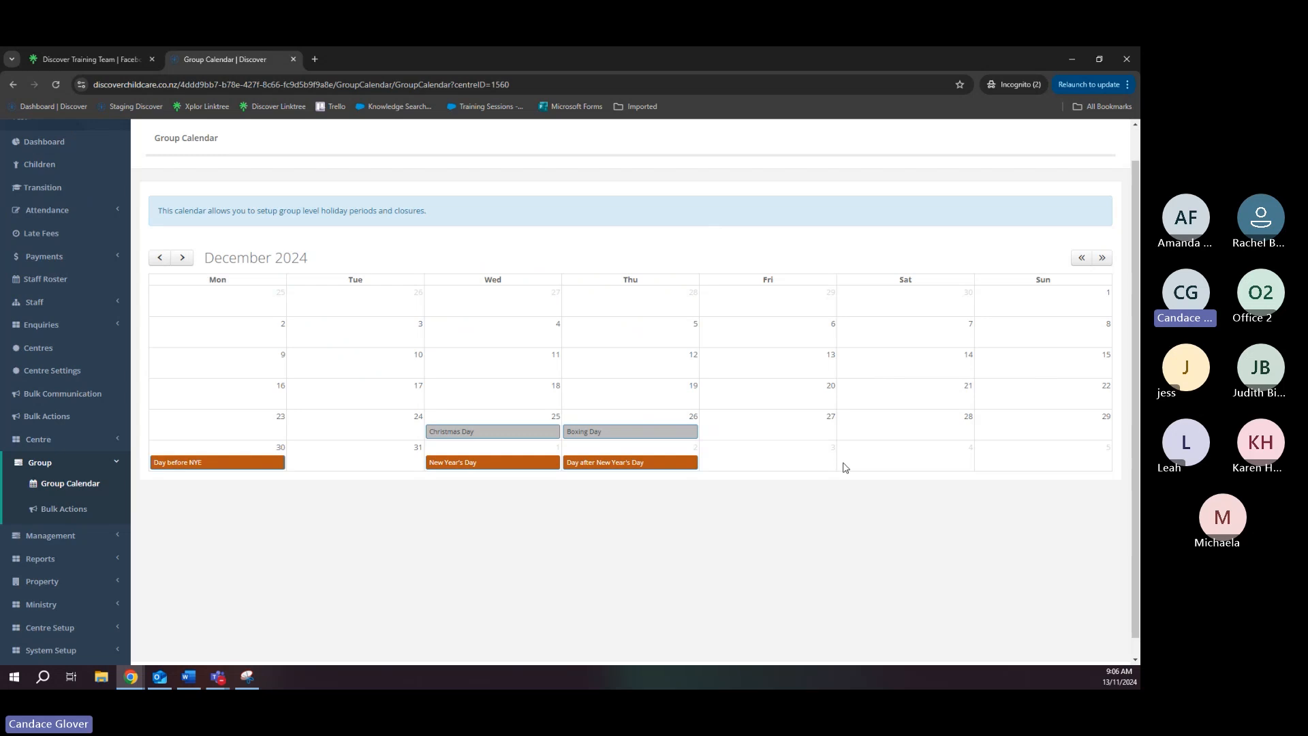
Start a new group calendar entry on 27 December 2024 as a Holiday Period that is open and charged
{"action": "left_click", "coordinate": [760, 432]}
{"action": "scroll", "coordinate": [470, 298], "scroll_direction": "down", "scroll_amount": 2}
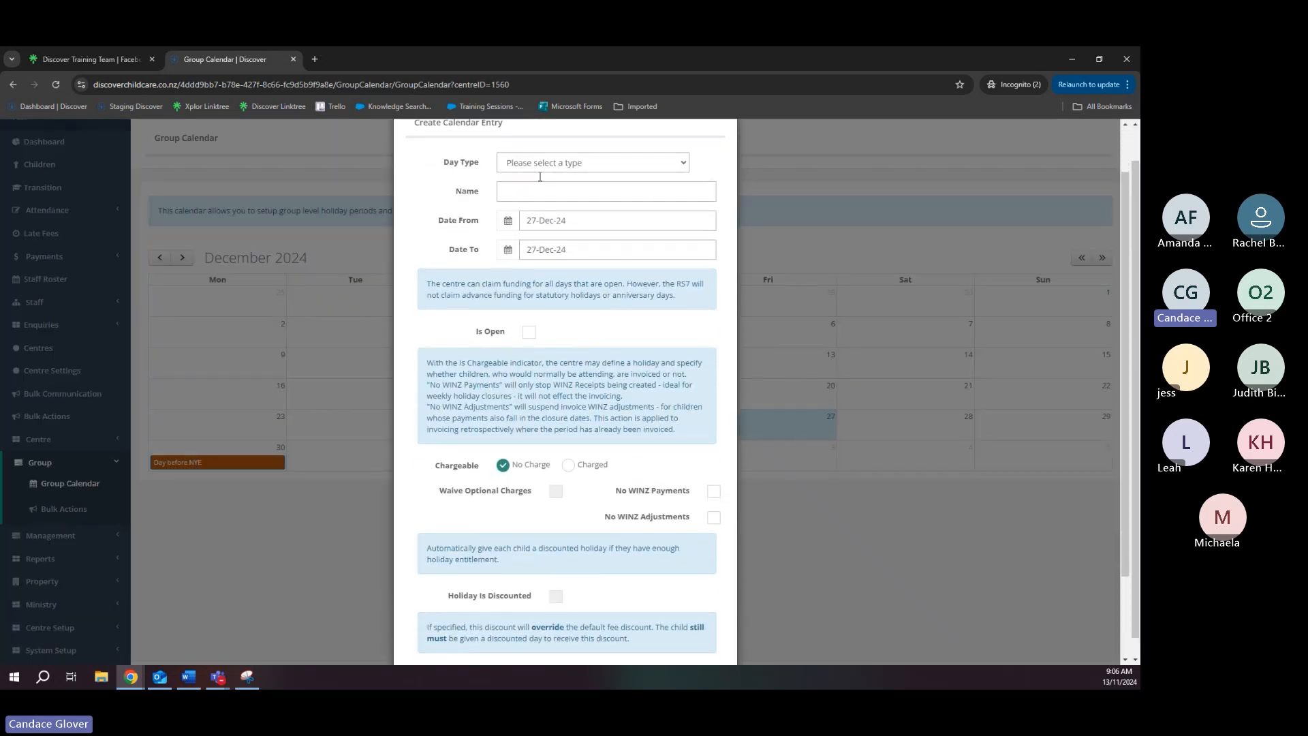
{"action": "left_click", "coordinate": [539, 164]}
{"action": "left_click", "coordinate": [535, 162]}
{"action": "left_click", "coordinate": [531, 155]}
{"action": "left_click", "coordinate": [571, 223]}
Review the entry's holiday discount options, name it "EOY Webinar" and save it to the group calendar
{"action": "scroll", "coordinate": [586, 590], "scroll_direction": "down", "scroll_amount": 1}
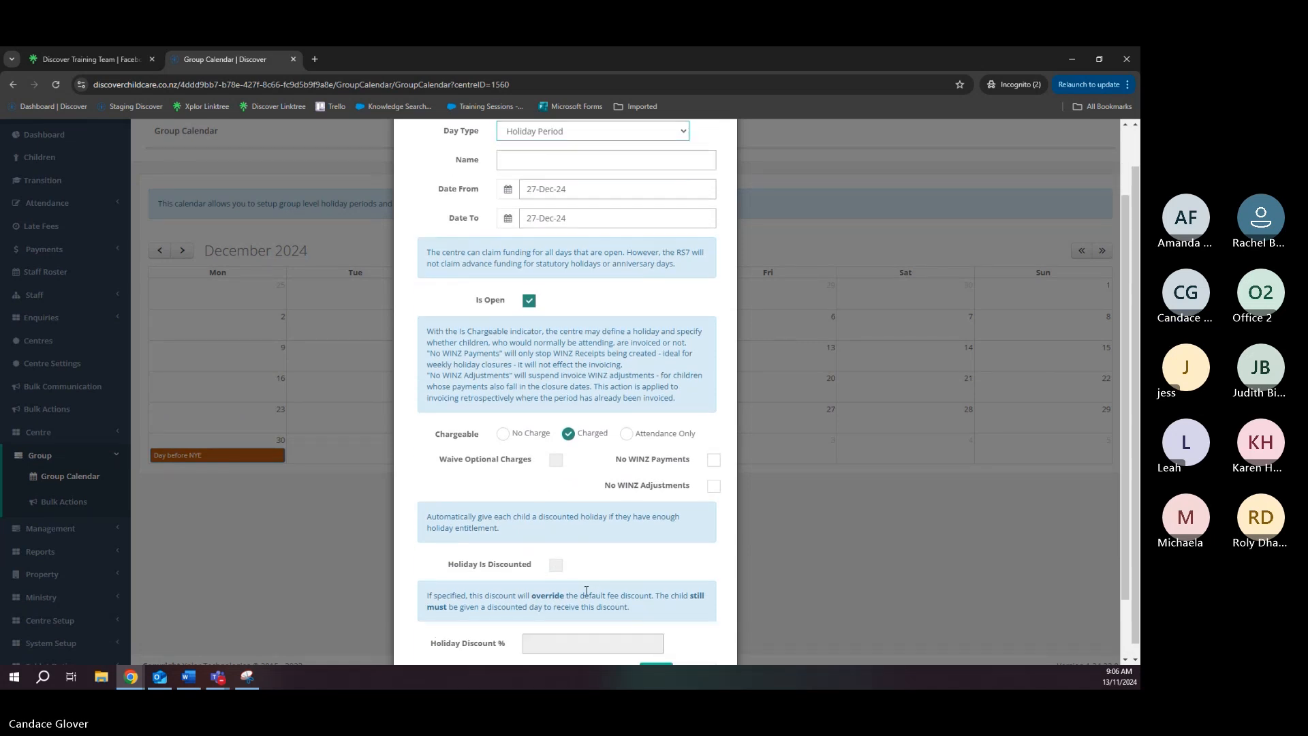
{"action": "scroll", "coordinate": [586, 590], "scroll_direction": "down", "scroll_amount": 1}
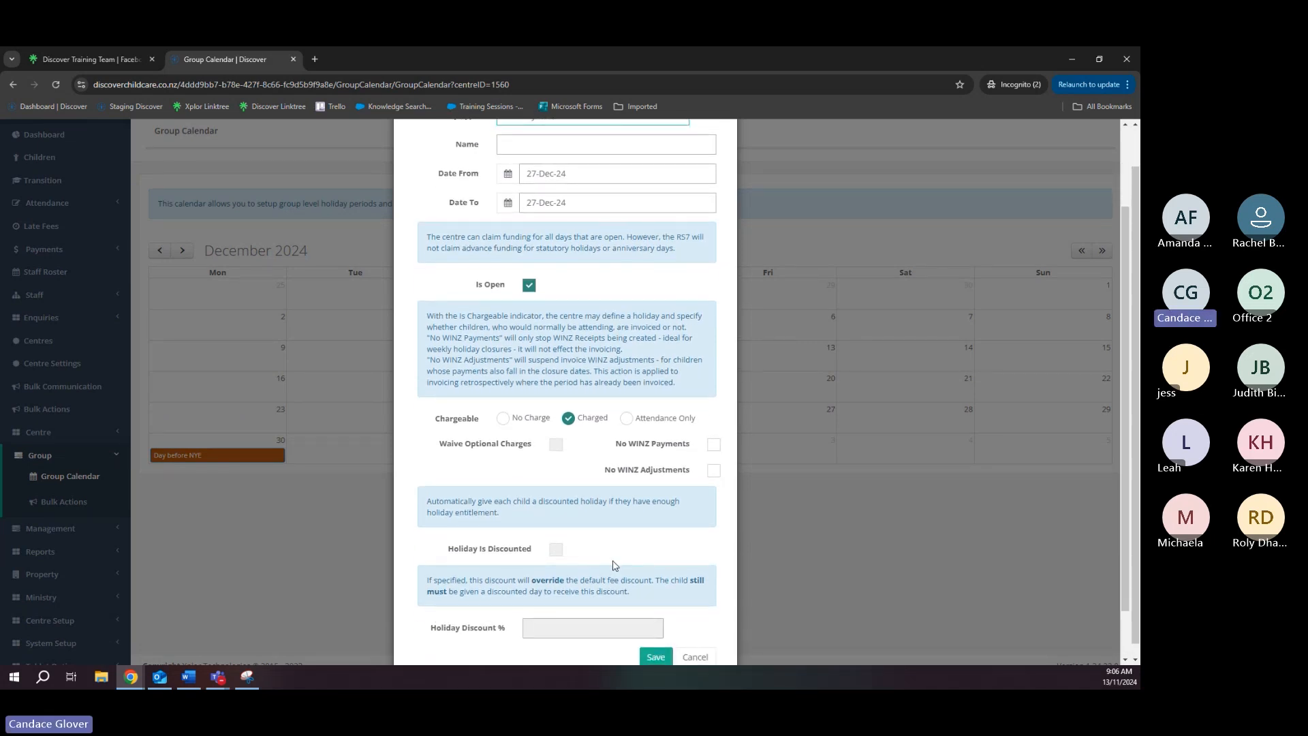
{"action": "scroll", "coordinate": [613, 566], "scroll_direction": "down", "scroll_amount": 2}
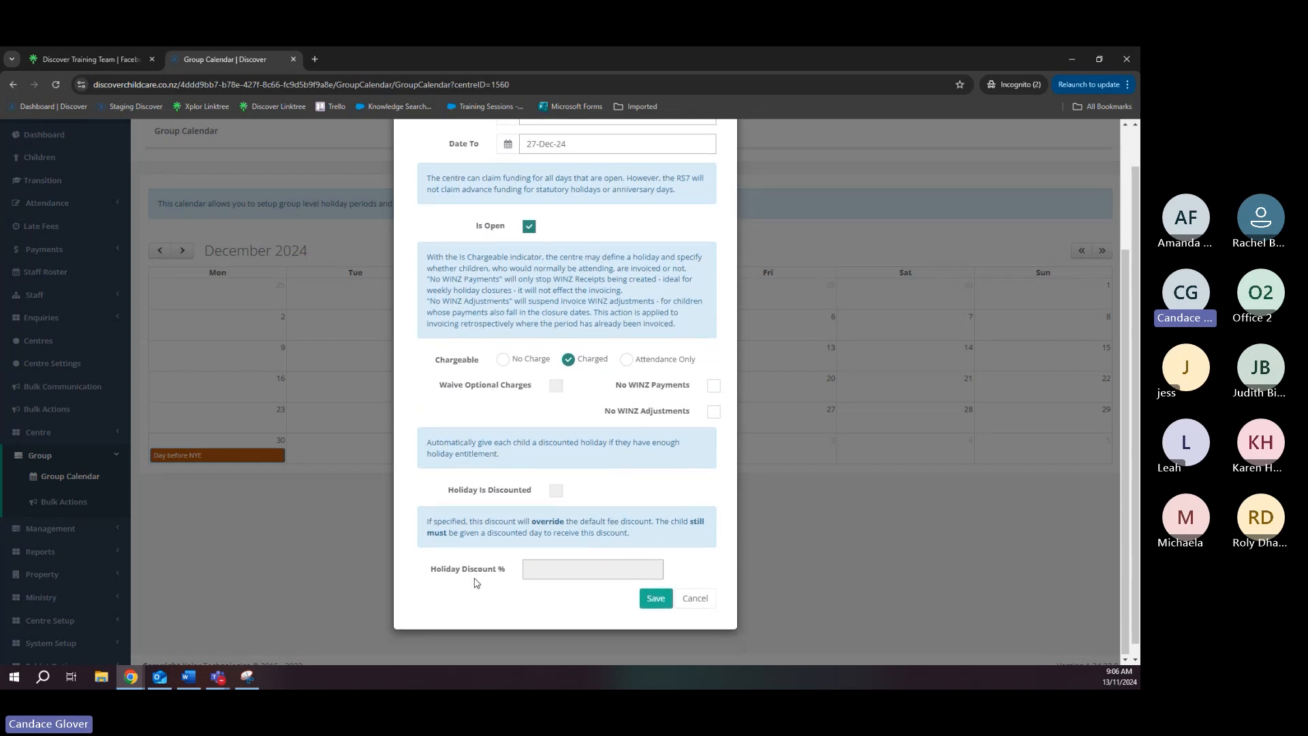
{"action": "left_click_drag", "start_coordinate": [579, 522], "coordinate": [651, 522]}
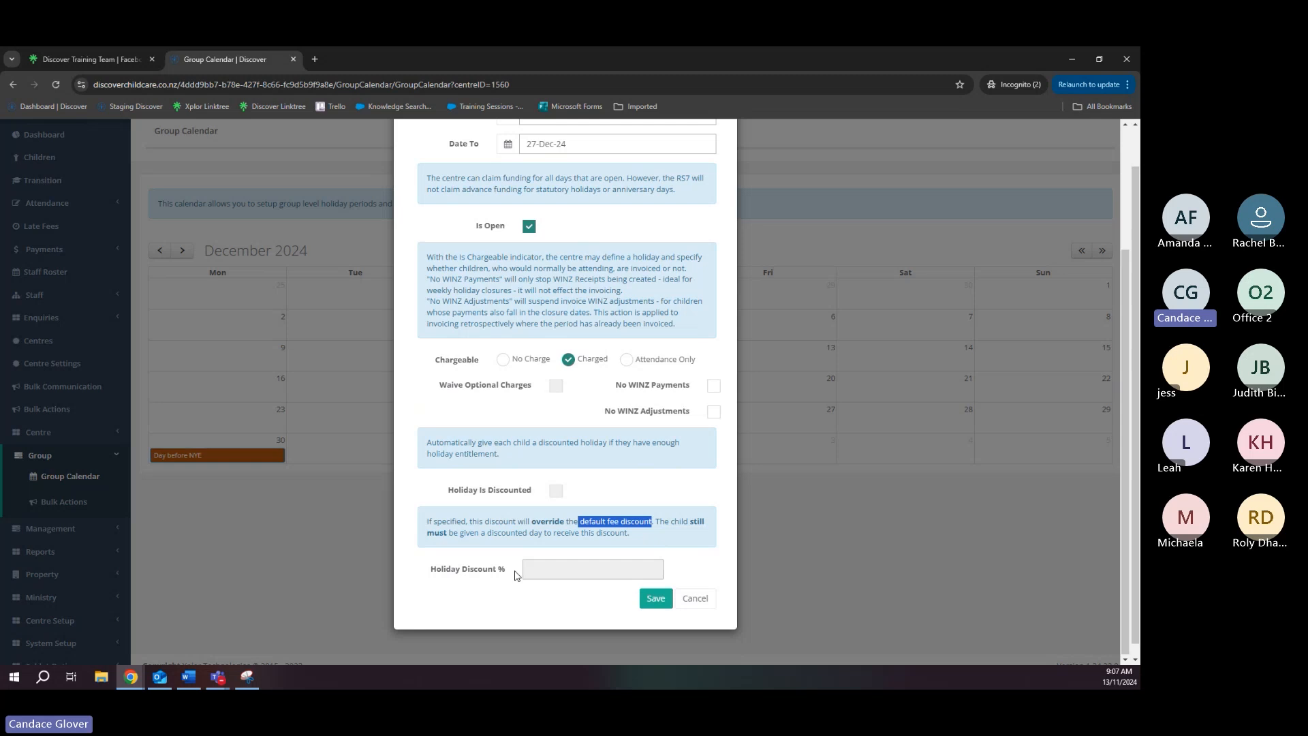
{"action": "scroll", "coordinate": [635, 506], "scroll_direction": "up", "scroll_amount": 1}
{"action": "left_click", "coordinate": [647, 591]}
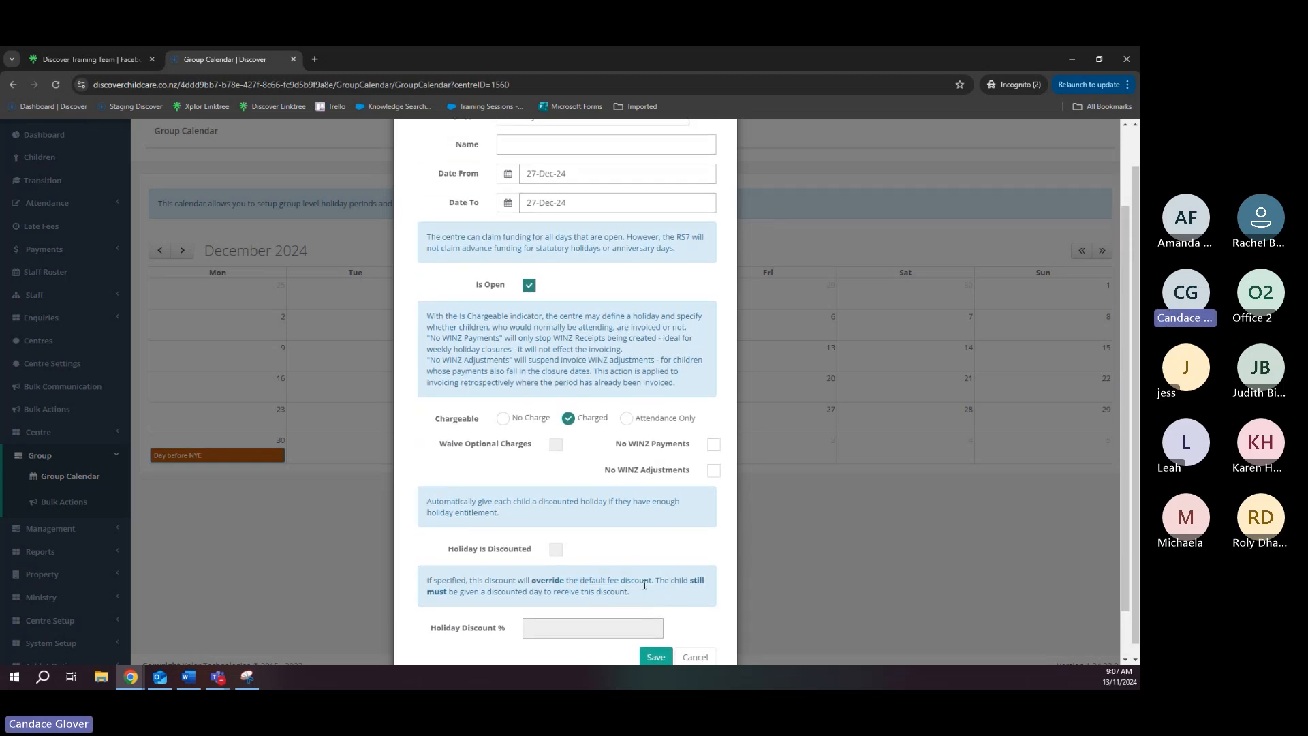
{"action": "scroll", "coordinate": [646, 591], "scroll_direction": "down", "scroll_amount": 1}
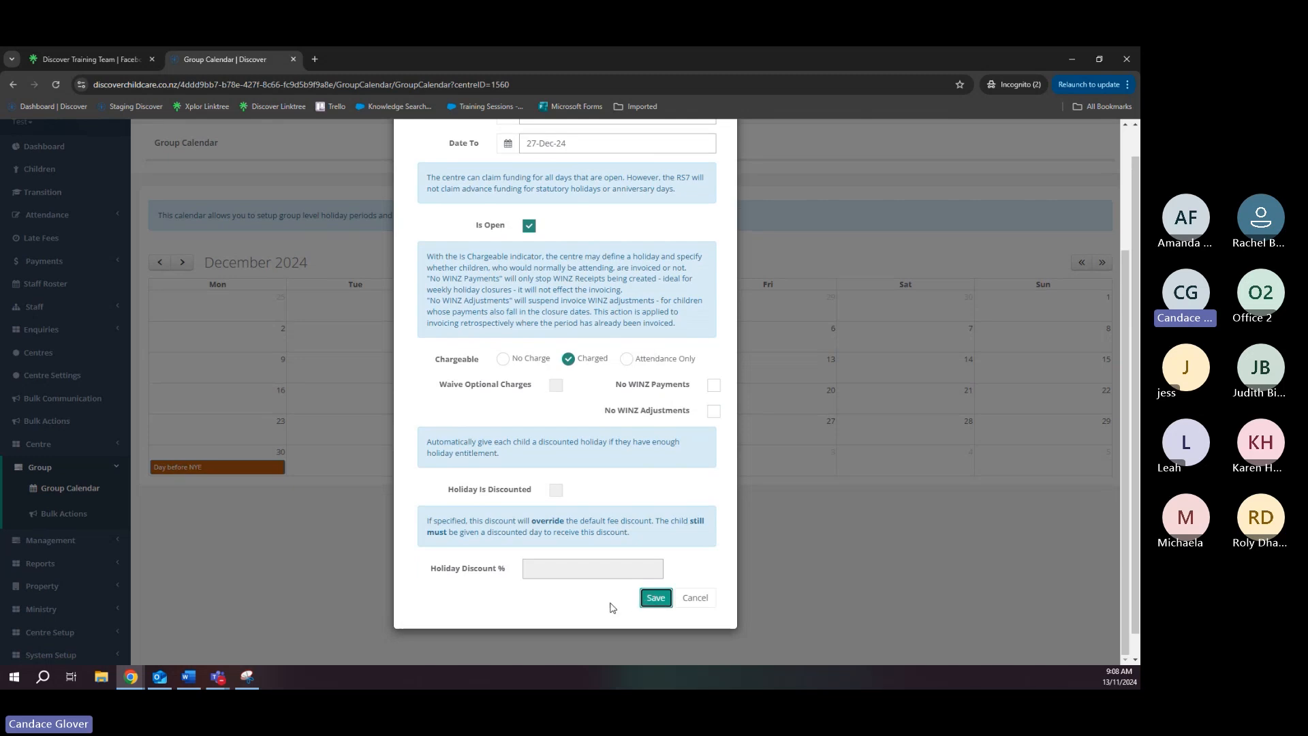
{"action": "left_click", "coordinate": [655, 598]}
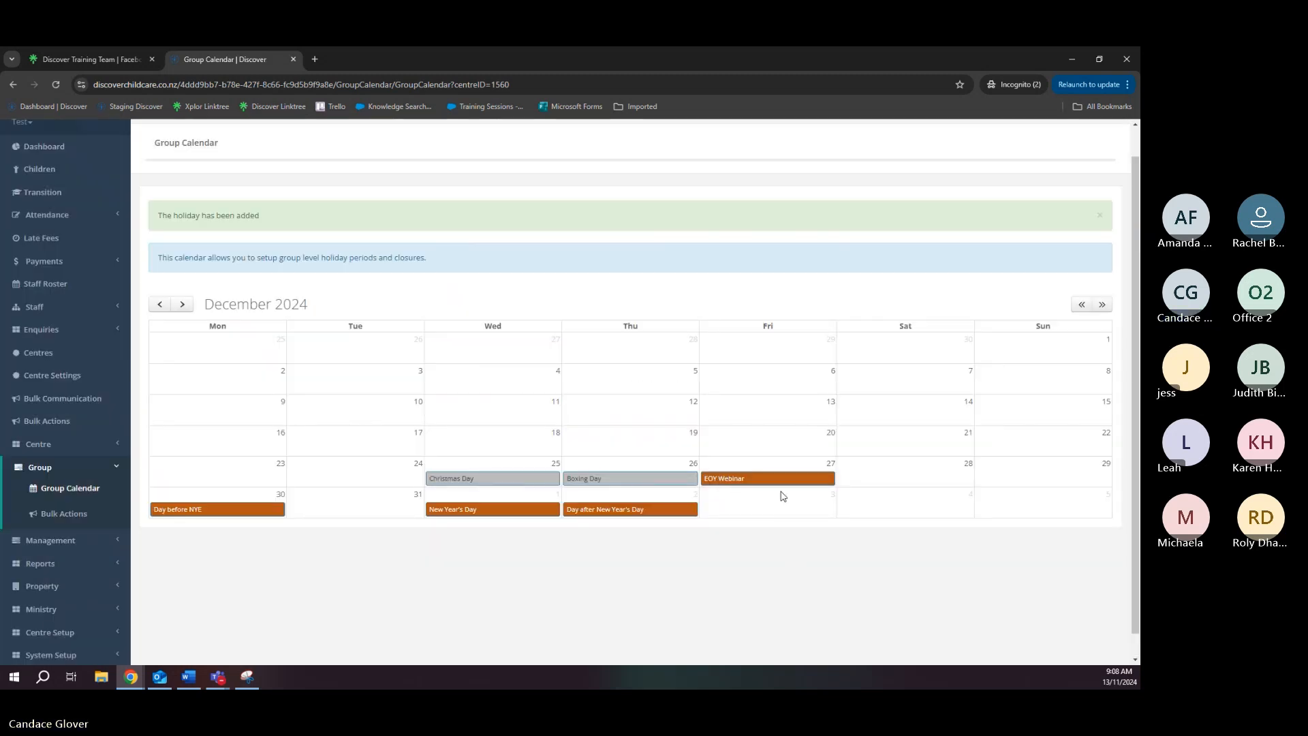
Open the centre calendar to work on the EOY Webinar holiday at centre level
{"action": "mouse_move", "coordinate": [722, 489]}
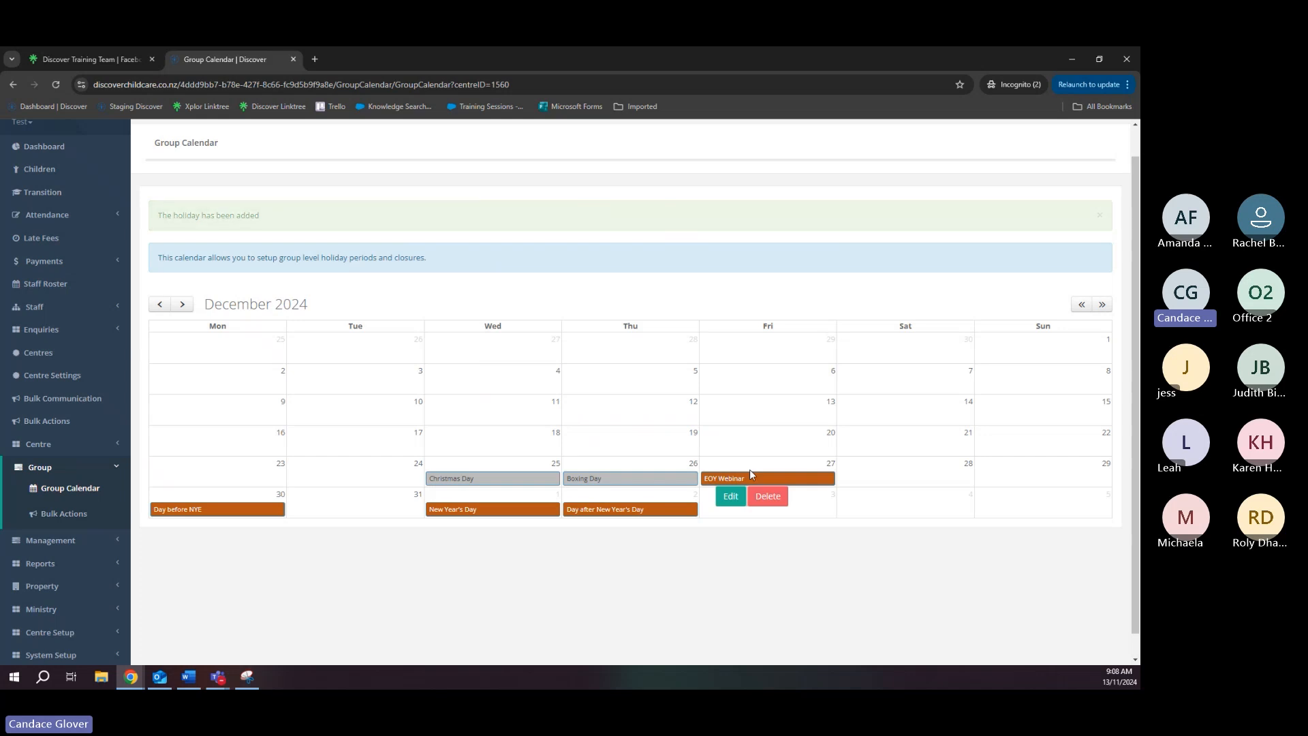
{"action": "left_click", "coordinate": [86, 452]}
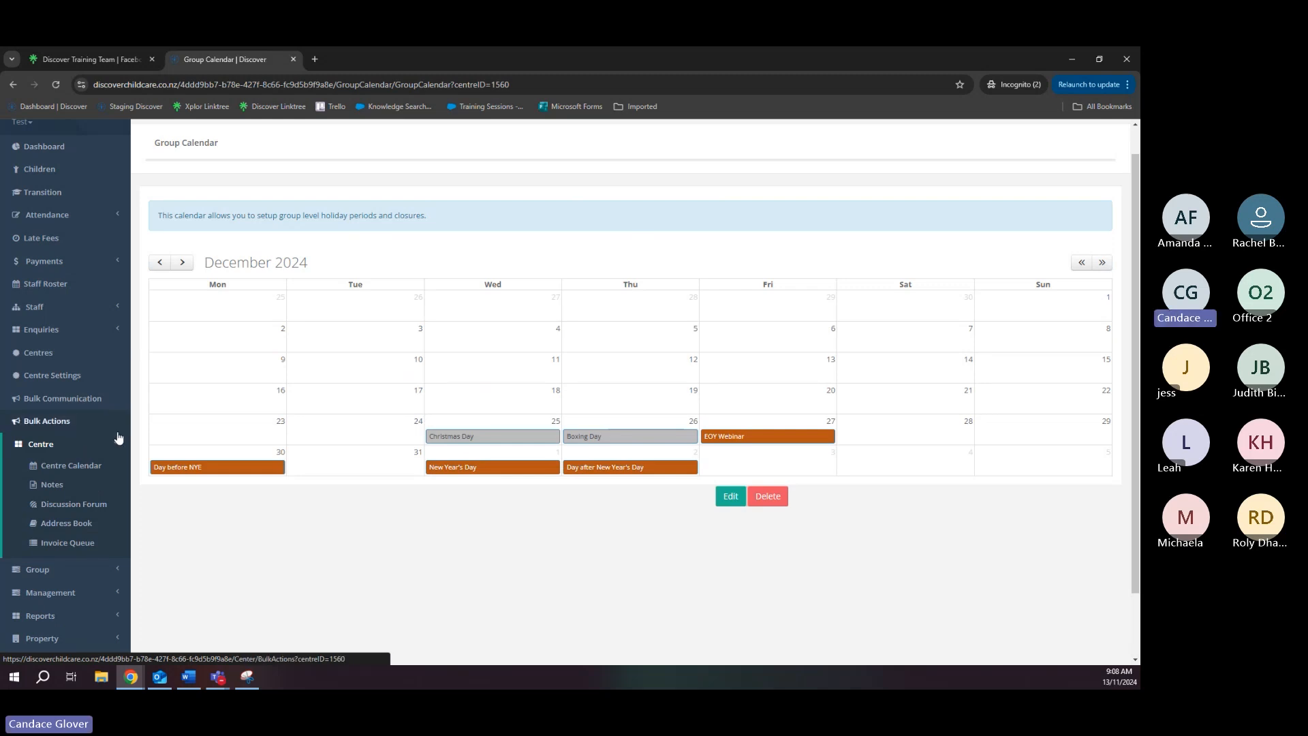
{"action": "left_click", "coordinate": [57, 468]}
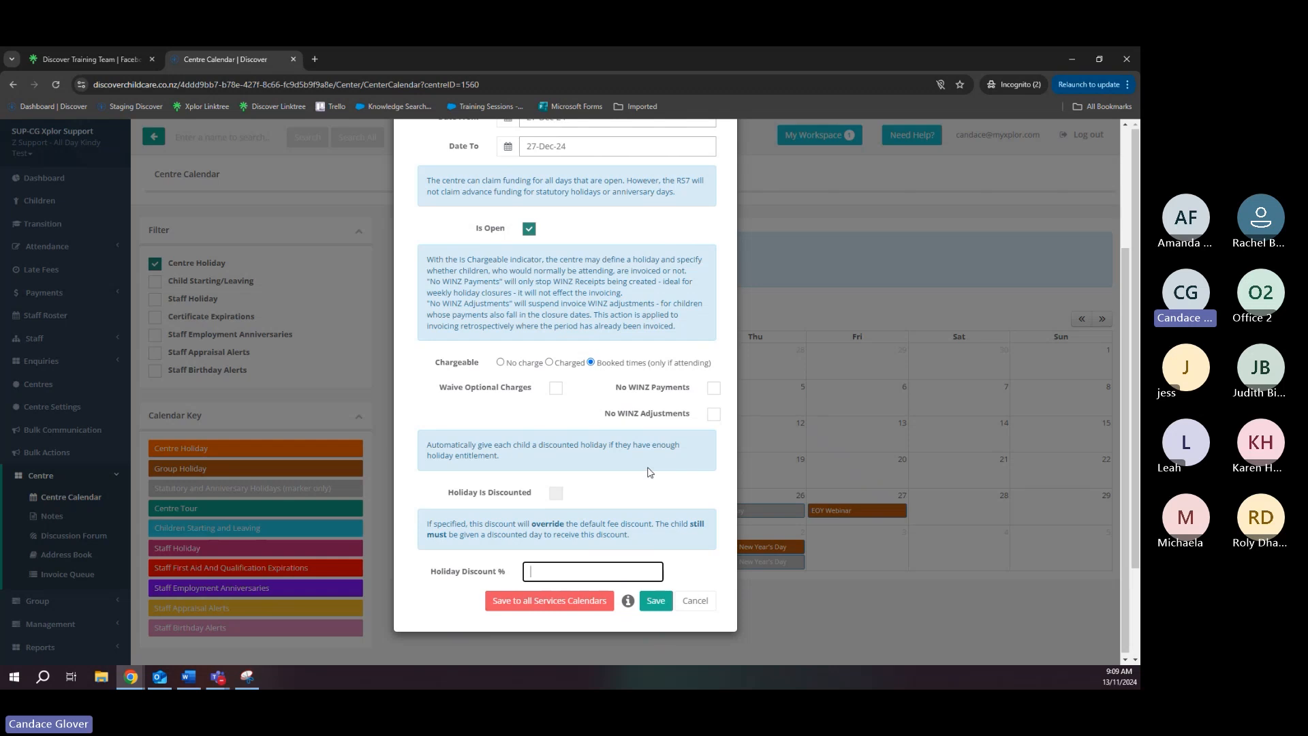
Set the EOY Webinar entry's holiday discount to 45% and save it to the centre calendar
{"action": "type", "text": "45"}
{"action": "scroll", "coordinate": [633, 492], "scroll_direction": "up", "scroll_amount": 3}
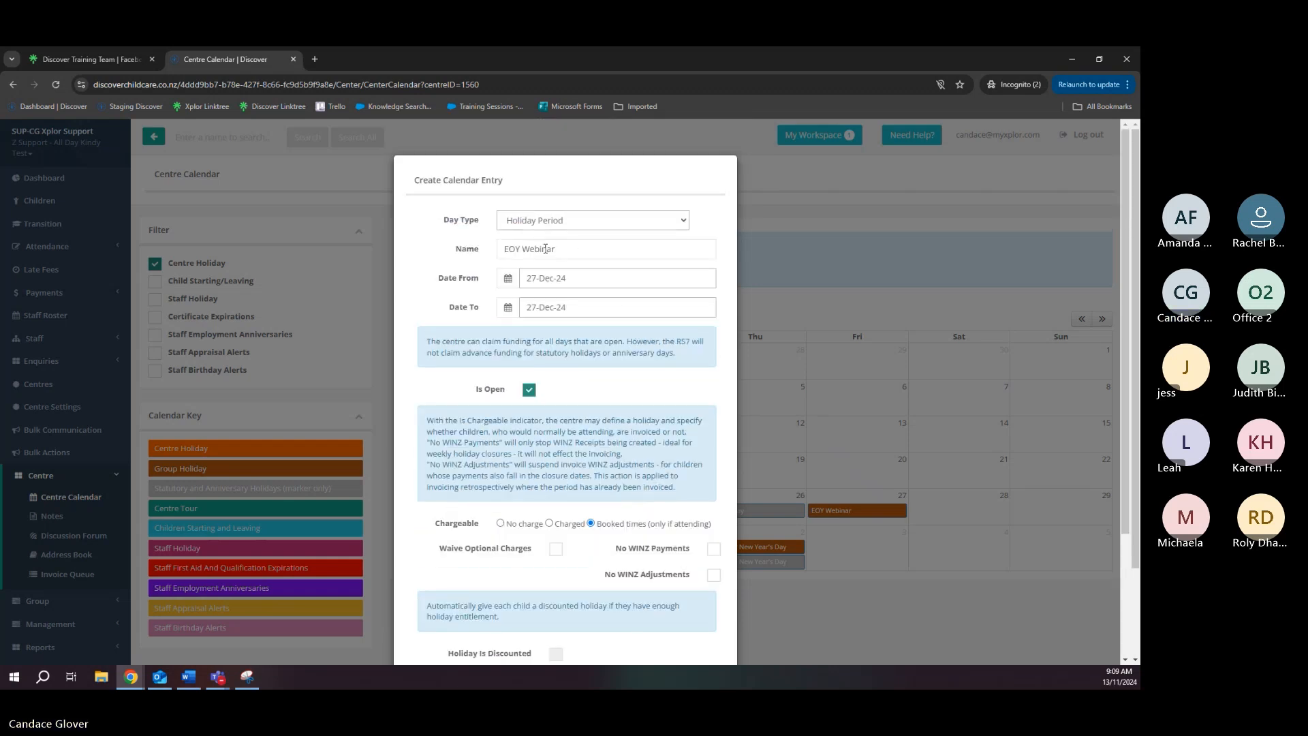
{"action": "scroll", "coordinate": [645, 482], "scroll_direction": "down", "scroll_amount": 1}
{"action": "scroll", "coordinate": [645, 483], "scroll_direction": "down", "scroll_amount": 5}
{"action": "left_click", "coordinate": [699, 616]}
{"action": "scroll", "coordinate": [857, 521], "scroll_direction": "down", "scroll_amount": 1}
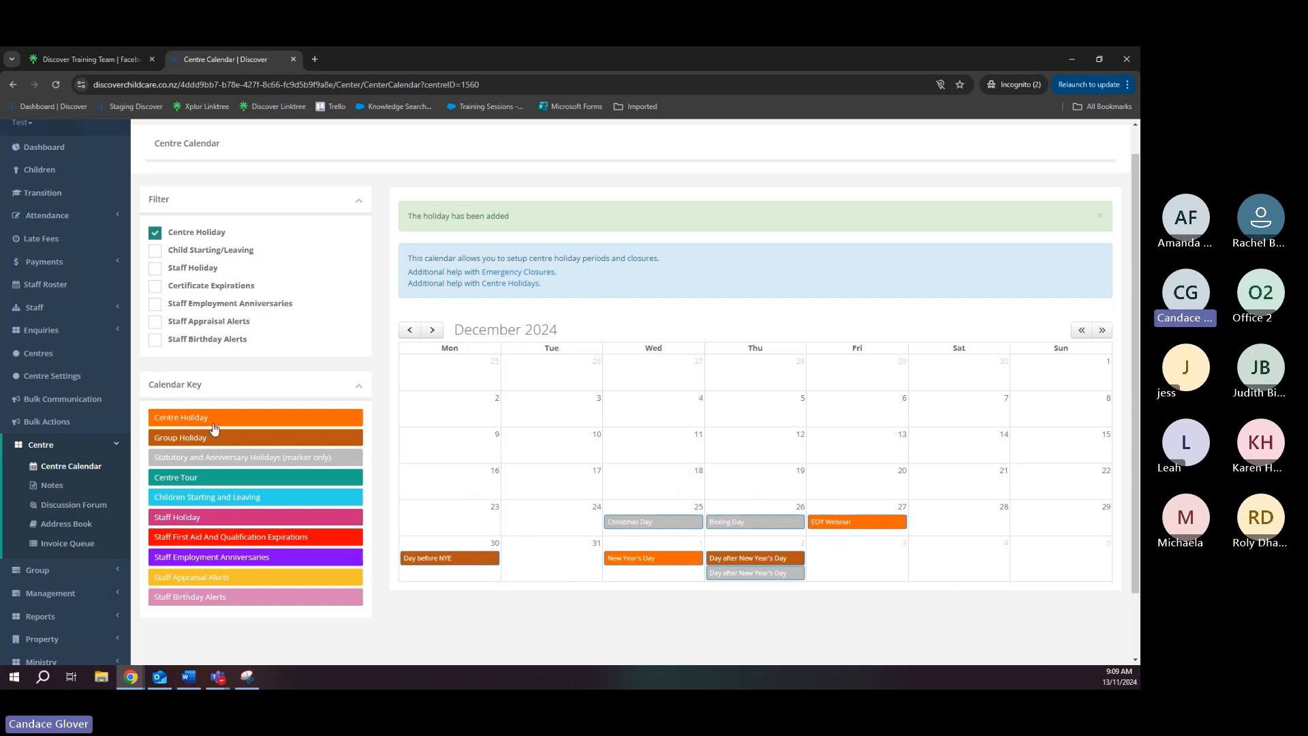
{"action": "mouse_move", "coordinate": [841, 522]}
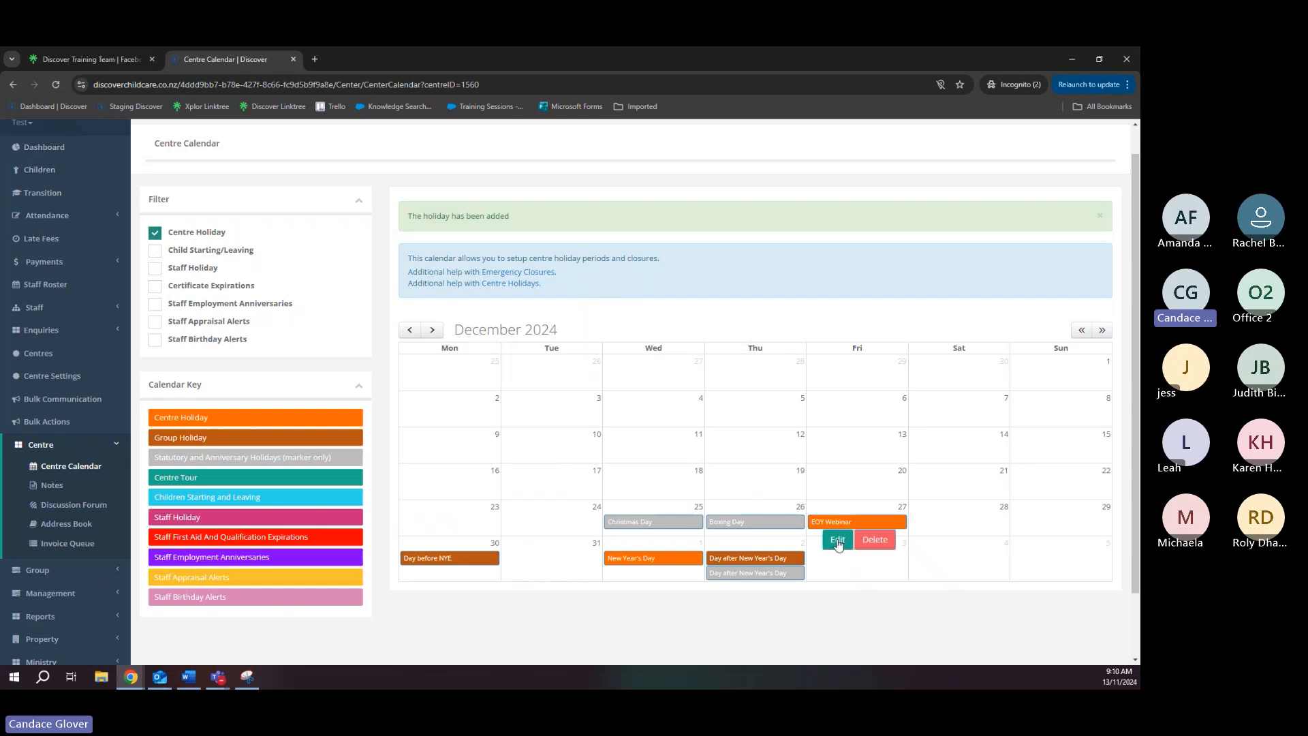
Delete the centre-level EOY Webinar holiday on 27 December 2024 from the centre calendar
{"action": "mouse_move", "coordinate": [877, 536]}
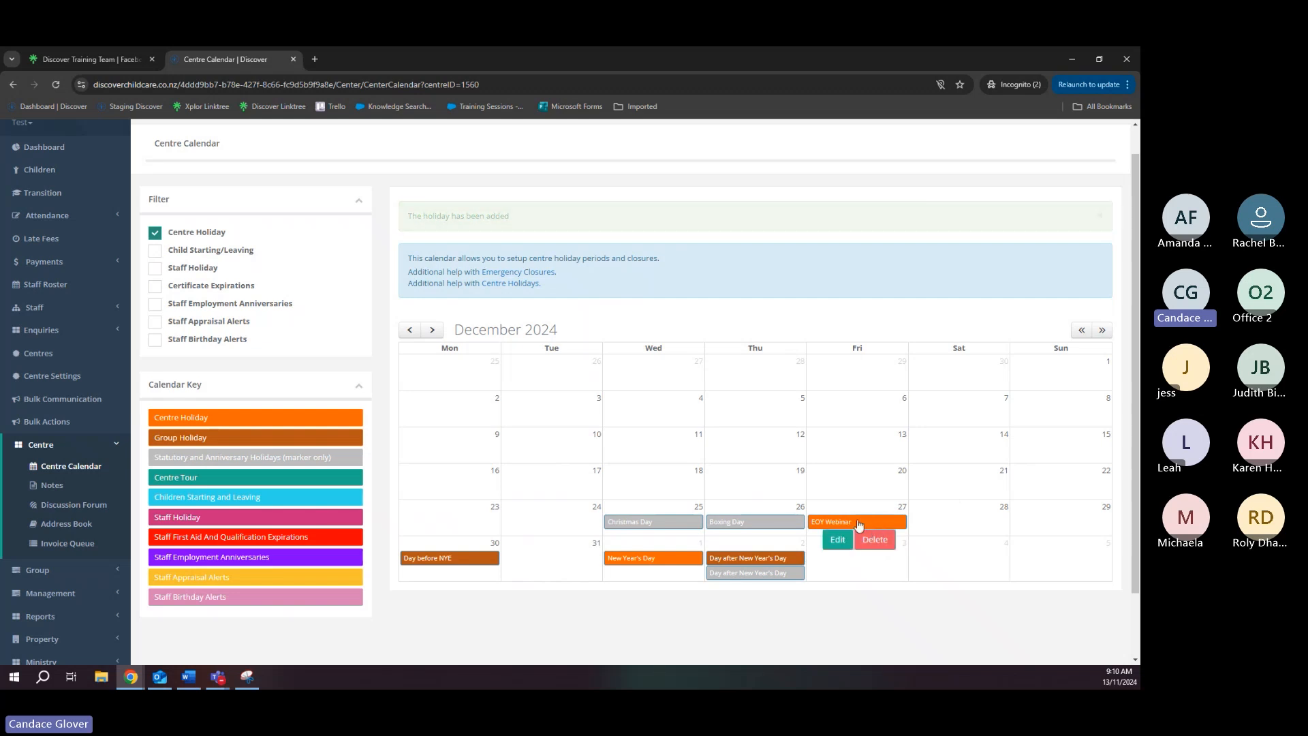
{"action": "left_click", "coordinate": [877, 541]}
{"action": "left_click", "coordinate": [538, 455]}
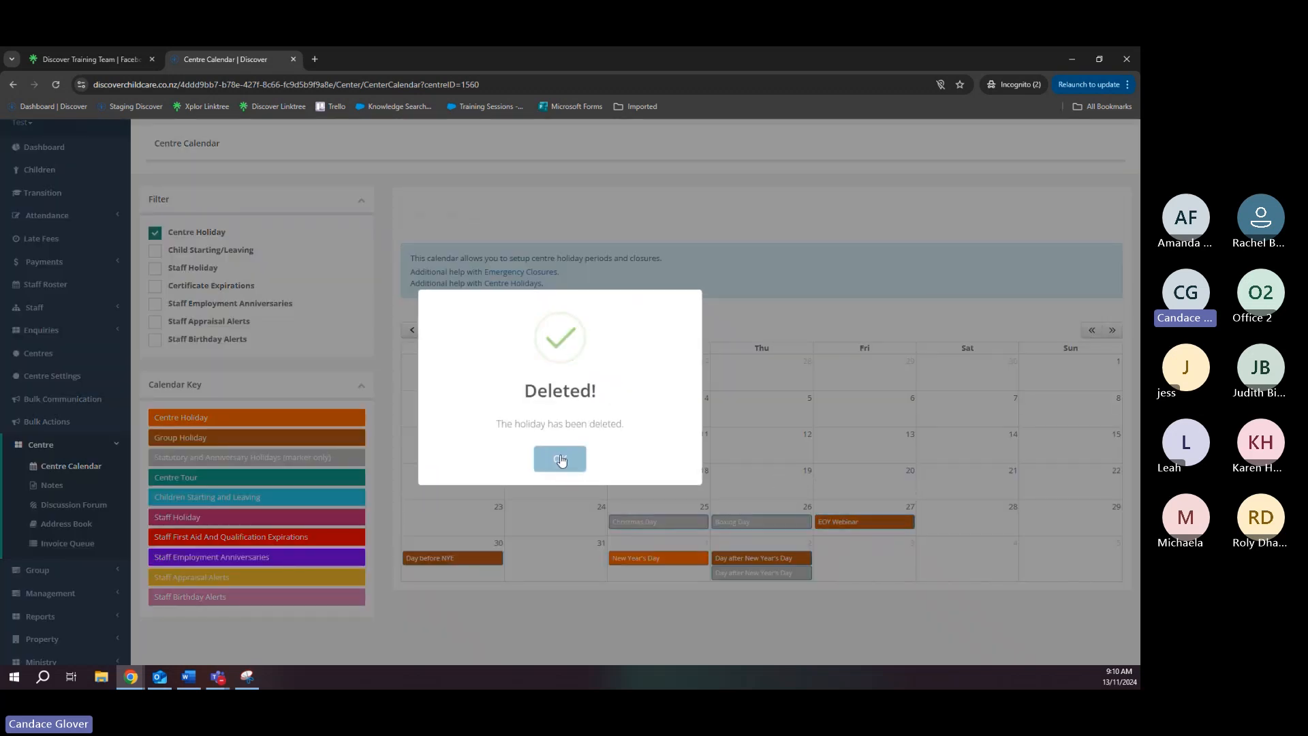
{"action": "left_click", "coordinate": [570, 458]}
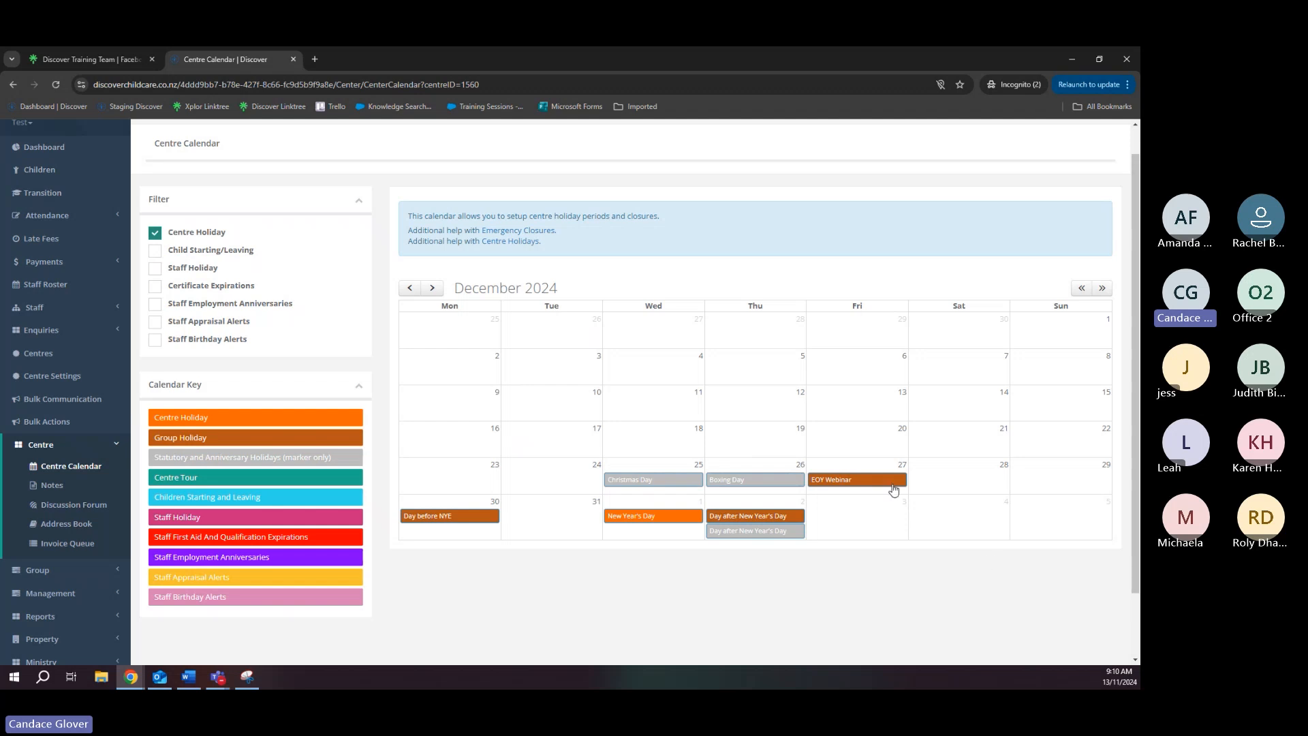
Open a new centre calendar entry for 28 December 2024 and review its charging, WINZ and holiday discount options
{"action": "left_click", "coordinate": [943, 482]}
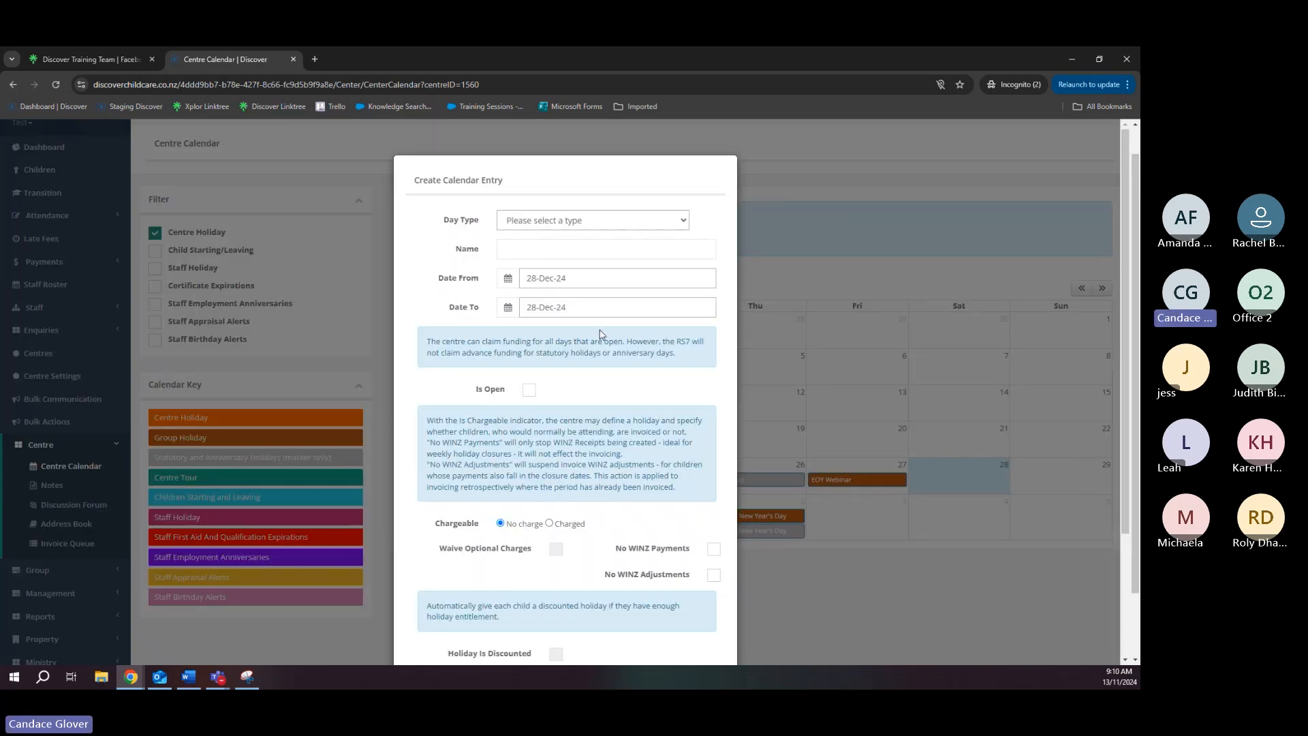
{"action": "scroll", "coordinate": [597, 334], "scroll_direction": "down", "scroll_amount": 1}
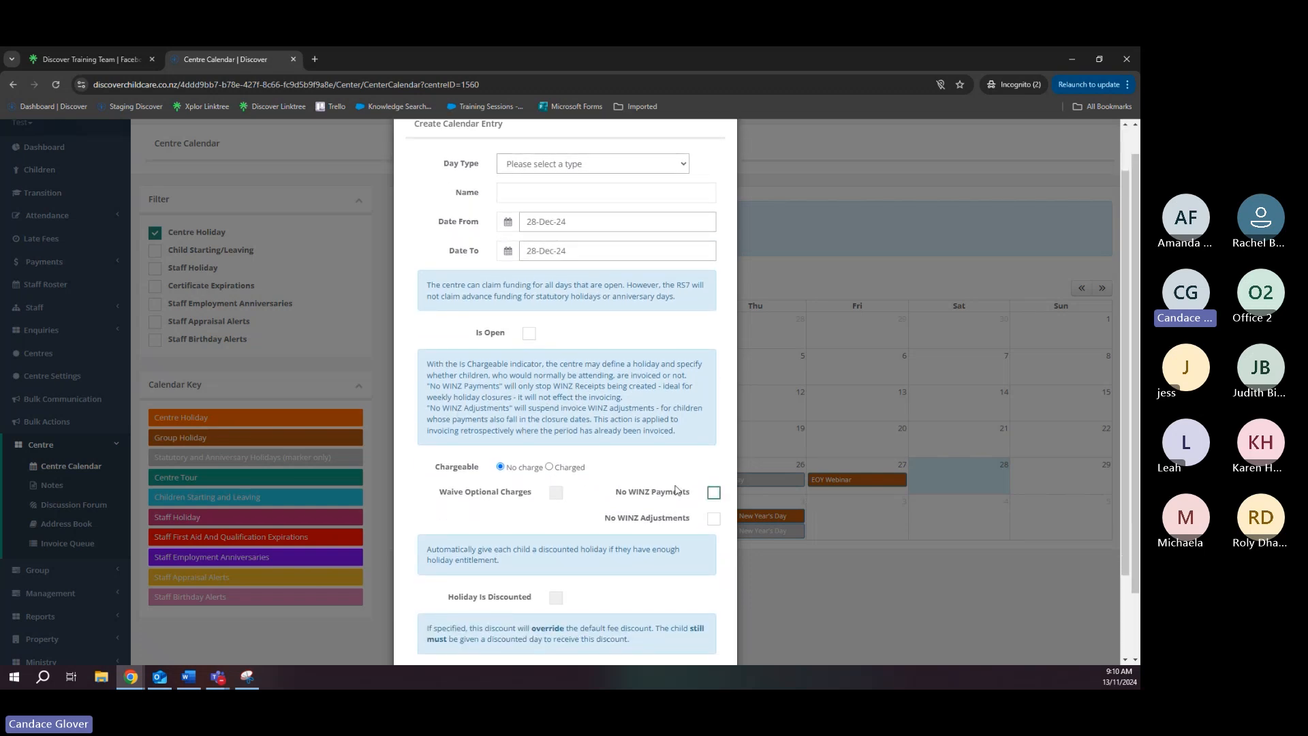
{"action": "scroll", "coordinate": [581, 370], "scroll_direction": "down", "scroll_amount": 2}
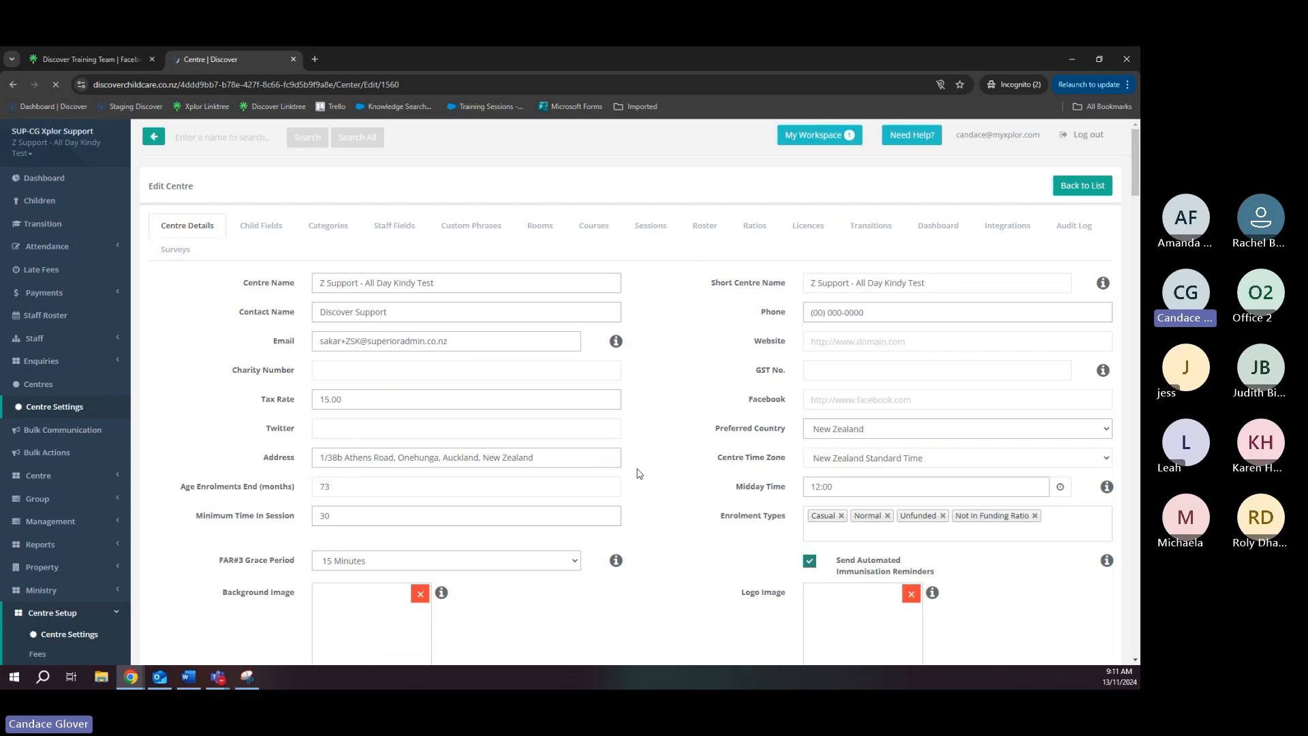
Examine the Special Discount setting and its help text in the Centre Holidays section of the centre settings
{"action": "scroll", "coordinate": [639, 473], "scroll_direction": "down", "scroll_amount": 1}
{"action": "scroll", "coordinate": [639, 473], "scroll_direction": "down", "scroll_amount": 5}
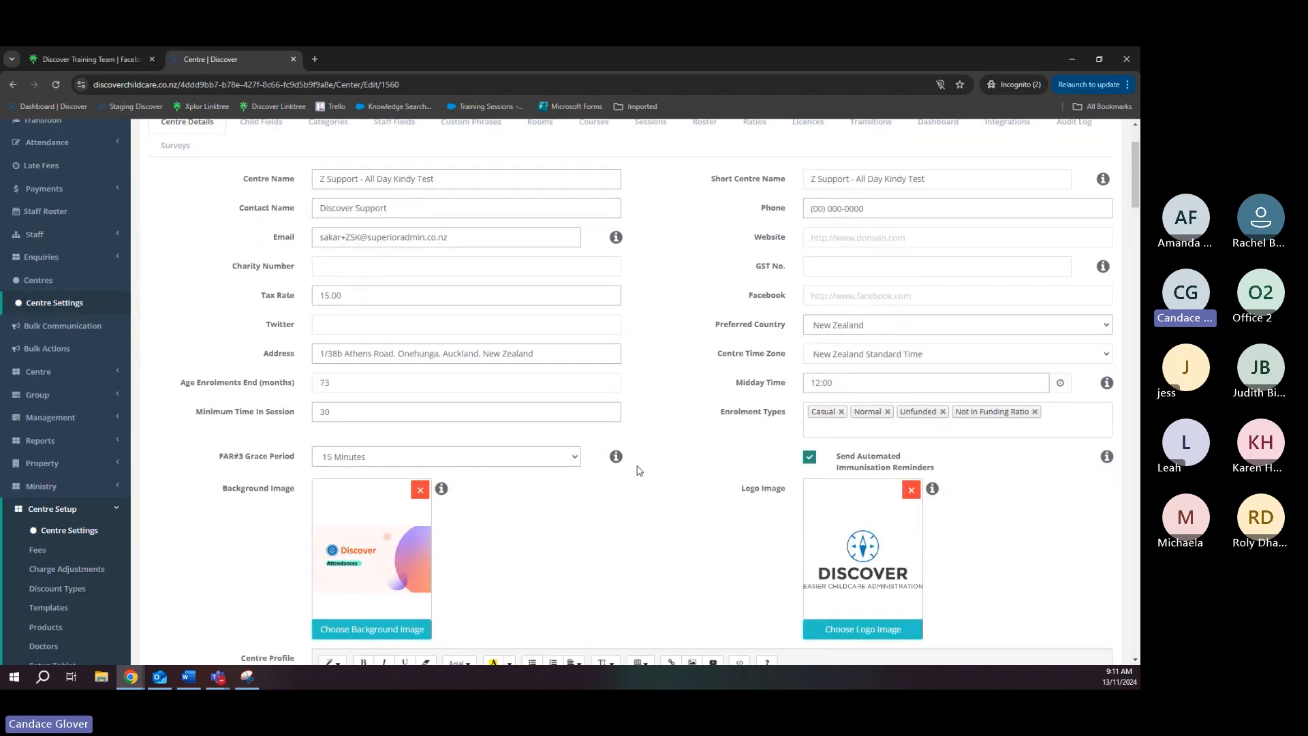
{"action": "scroll", "coordinate": [639, 470], "scroll_direction": "up", "scroll_amount": 5}
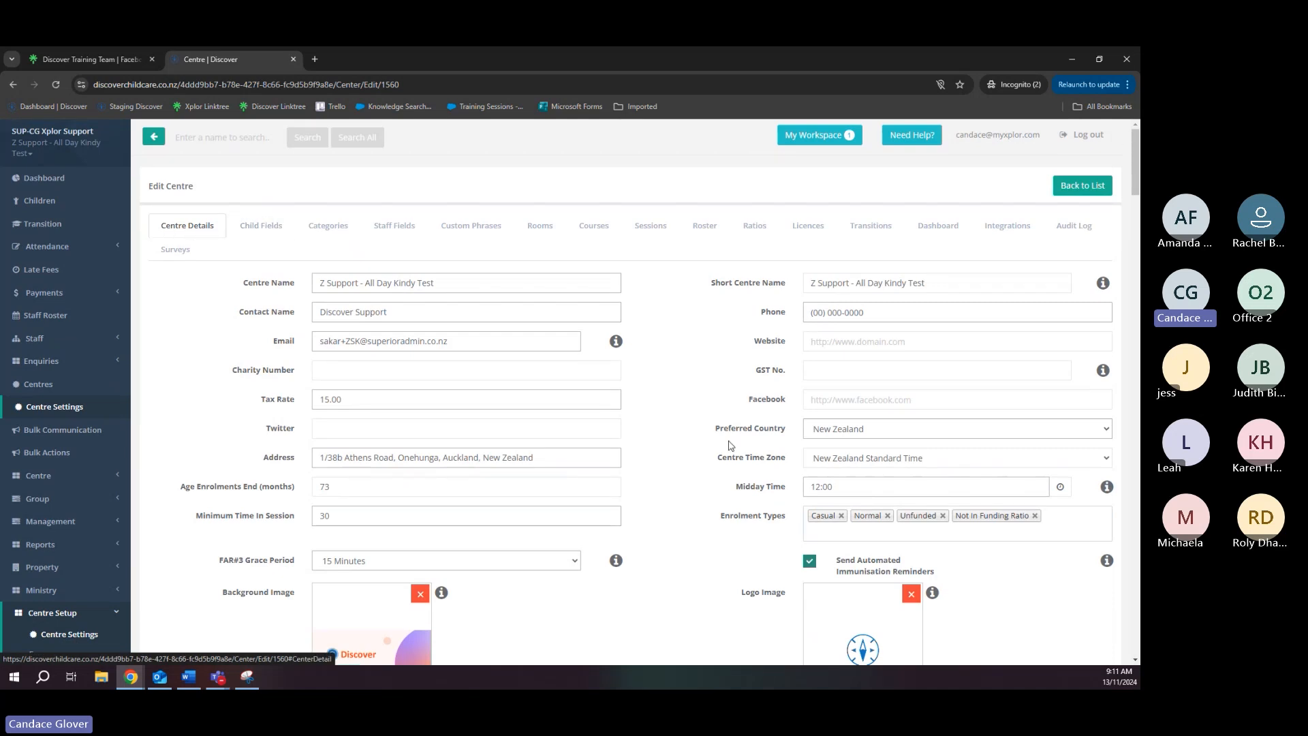
{"action": "scroll", "coordinate": [729, 450], "scroll_direction": "down", "scroll_amount": 5}
{"action": "scroll", "coordinate": [729, 464], "scroll_direction": "down", "scroll_amount": 7}
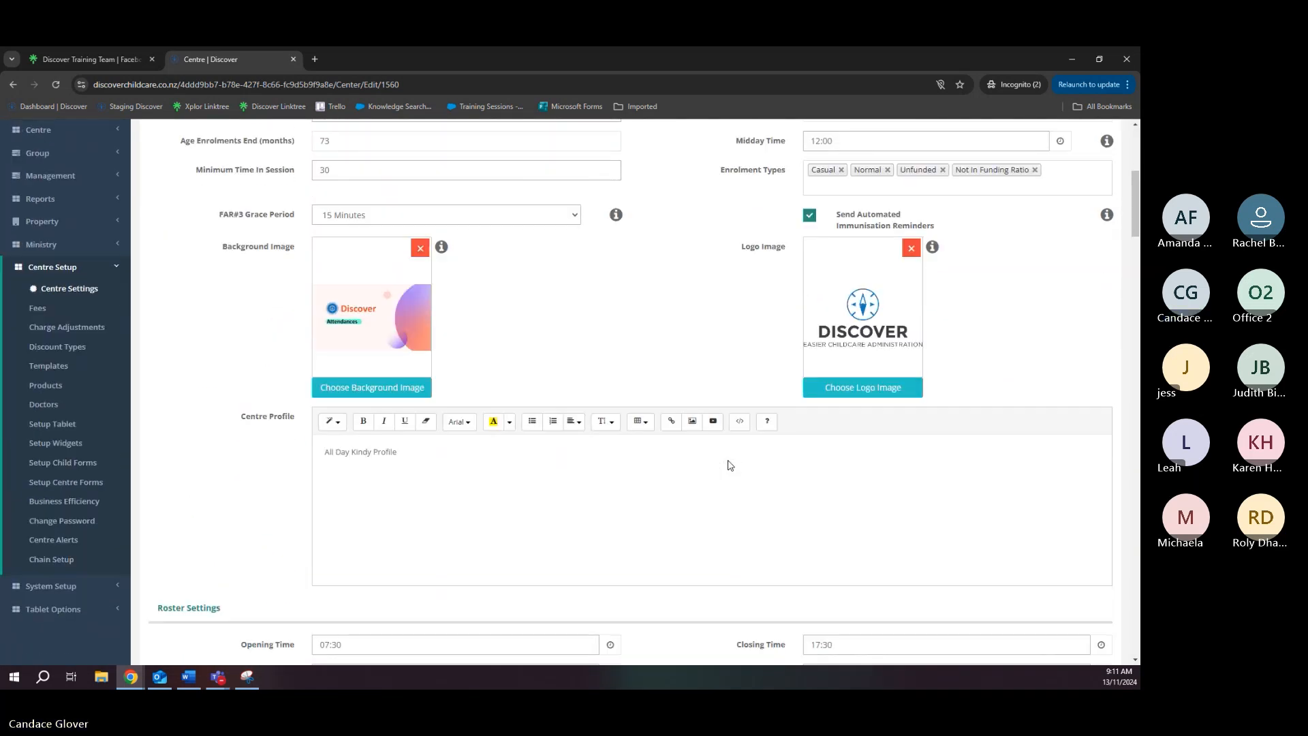
{"action": "scroll", "coordinate": [728, 465], "scroll_direction": "down", "scroll_amount": 3}
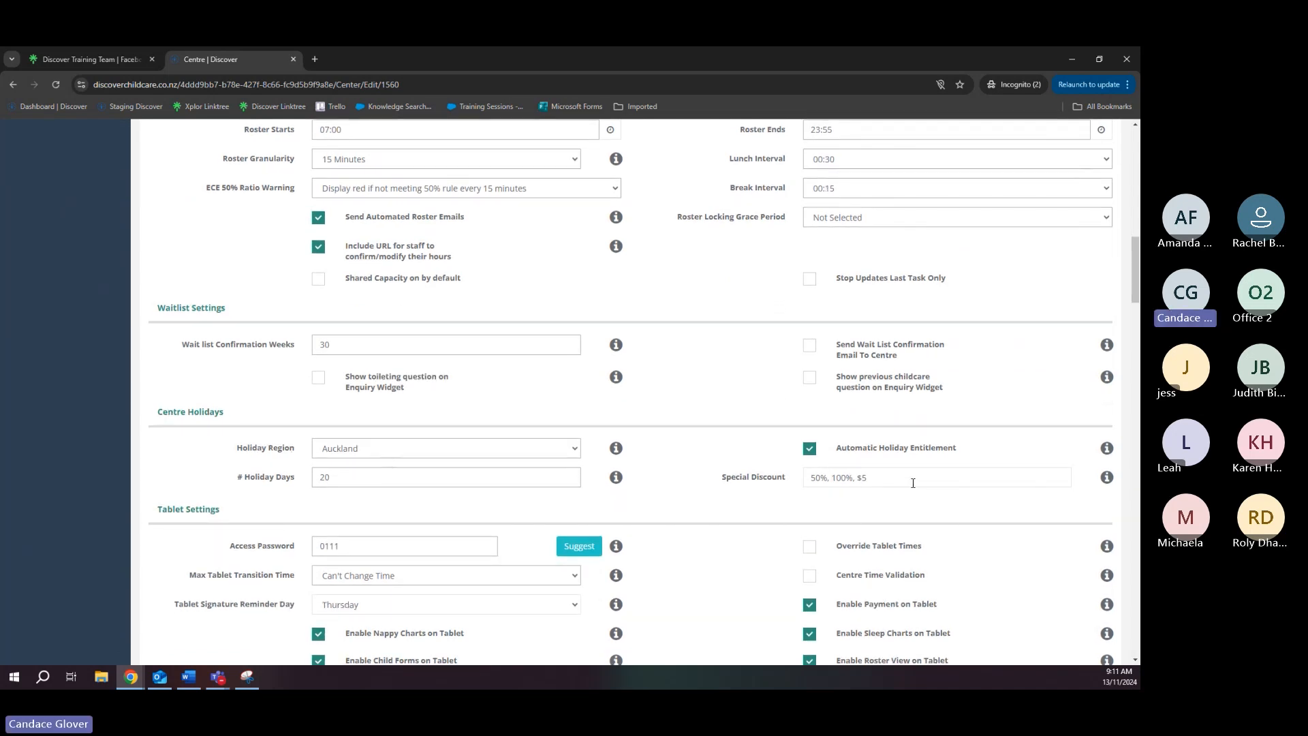
{"action": "left_click_drag", "start_coordinate": [719, 480], "coordinate": [787, 479]}
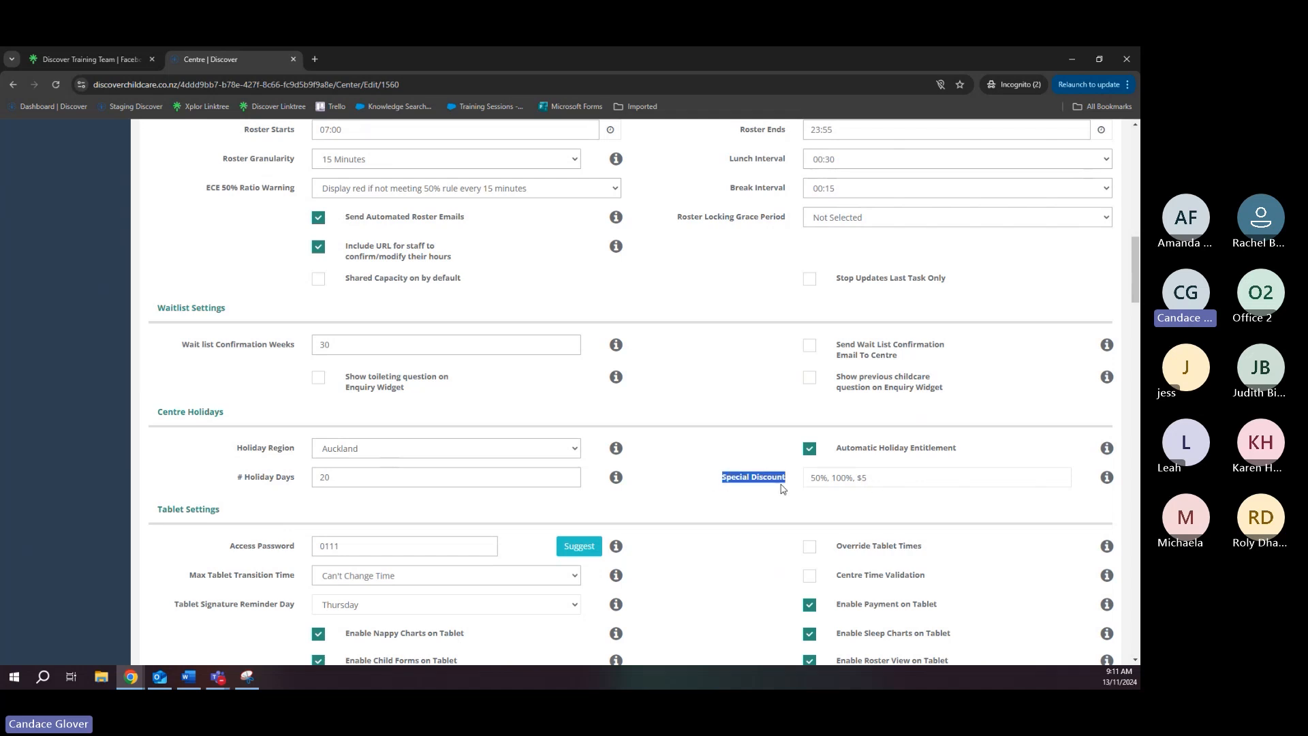
{"action": "double_click", "coordinate": [863, 478]}
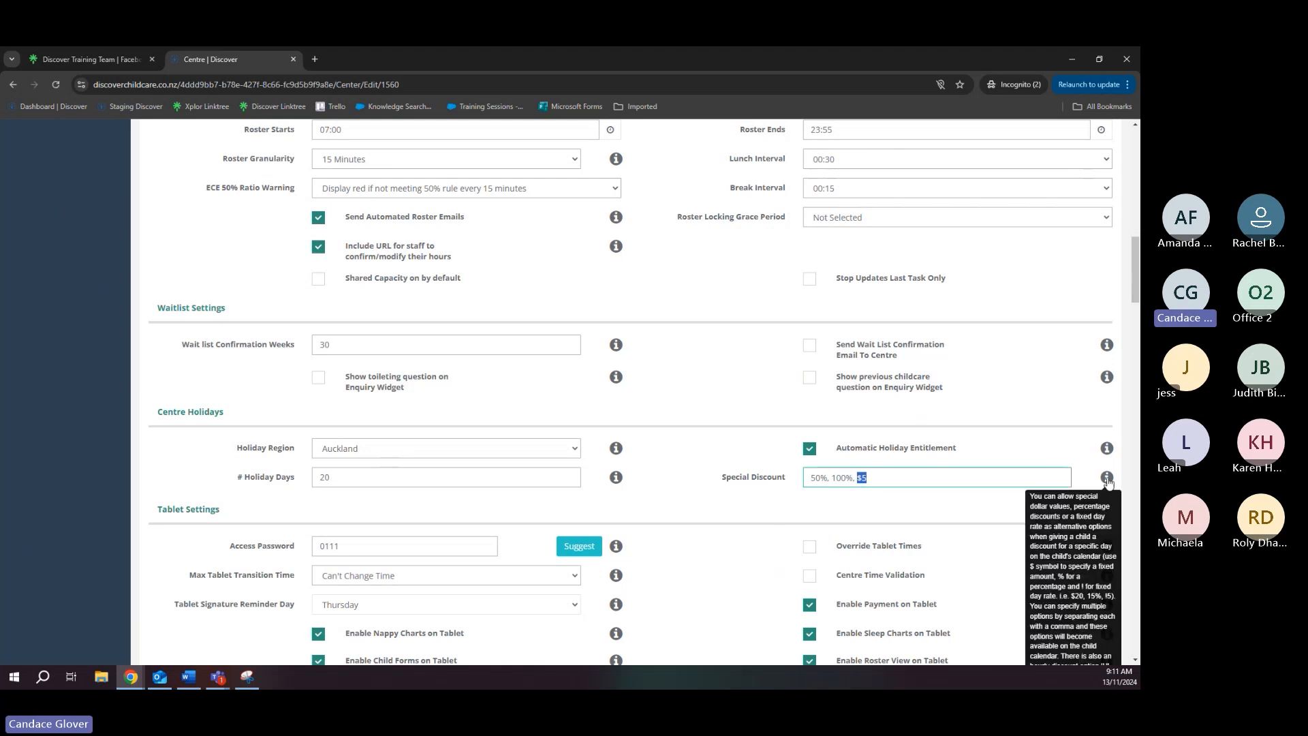
{"action": "scroll", "coordinate": [975, 450], "scroll_direction": "down", "scroll_amount": 1}
{"action": "scroll", "coordinate": [975, 450], "scroll_direction": "down", "scroll_amount": 3}
{"action": "left_click", "coordinate": [1063, 378]}
{"action": "mouse_move", "coordinate": [1106, 362]}
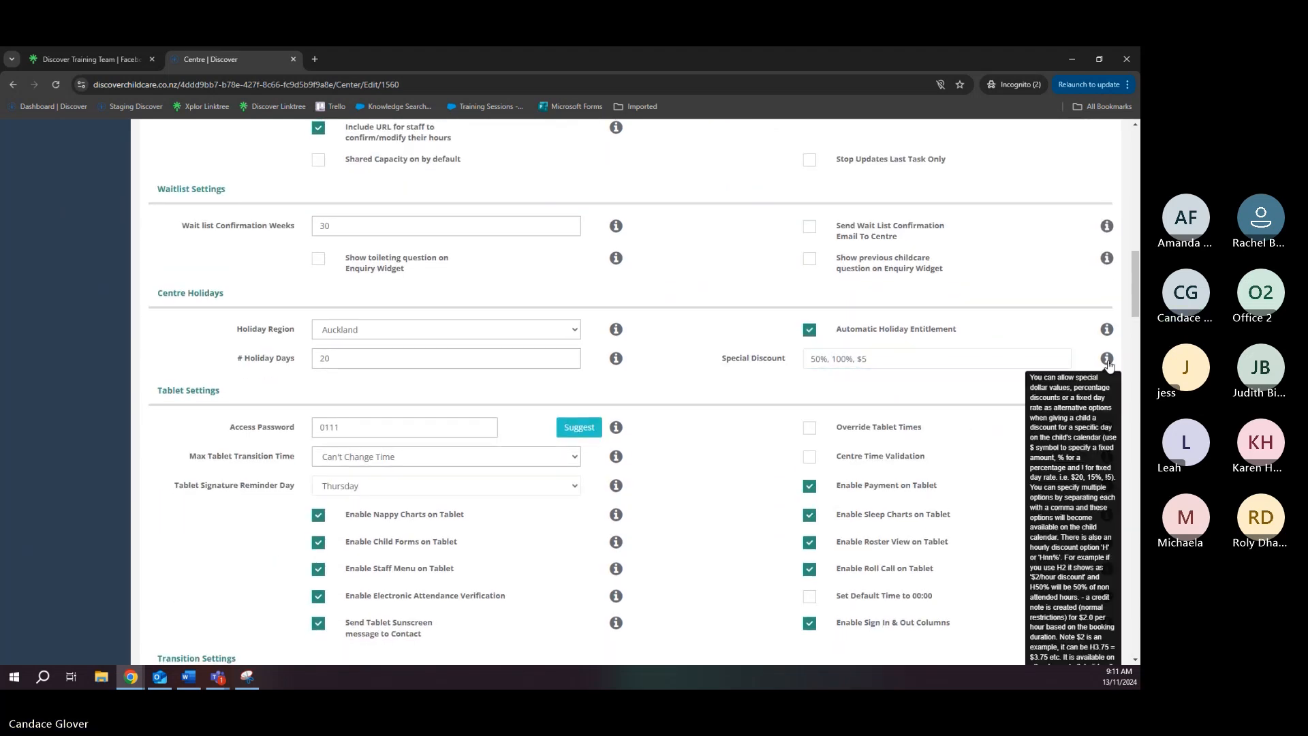
{"action": "scroll", "coordinate": [1103, 360], "scroll_direction": "down", "scroll_amount": 2}
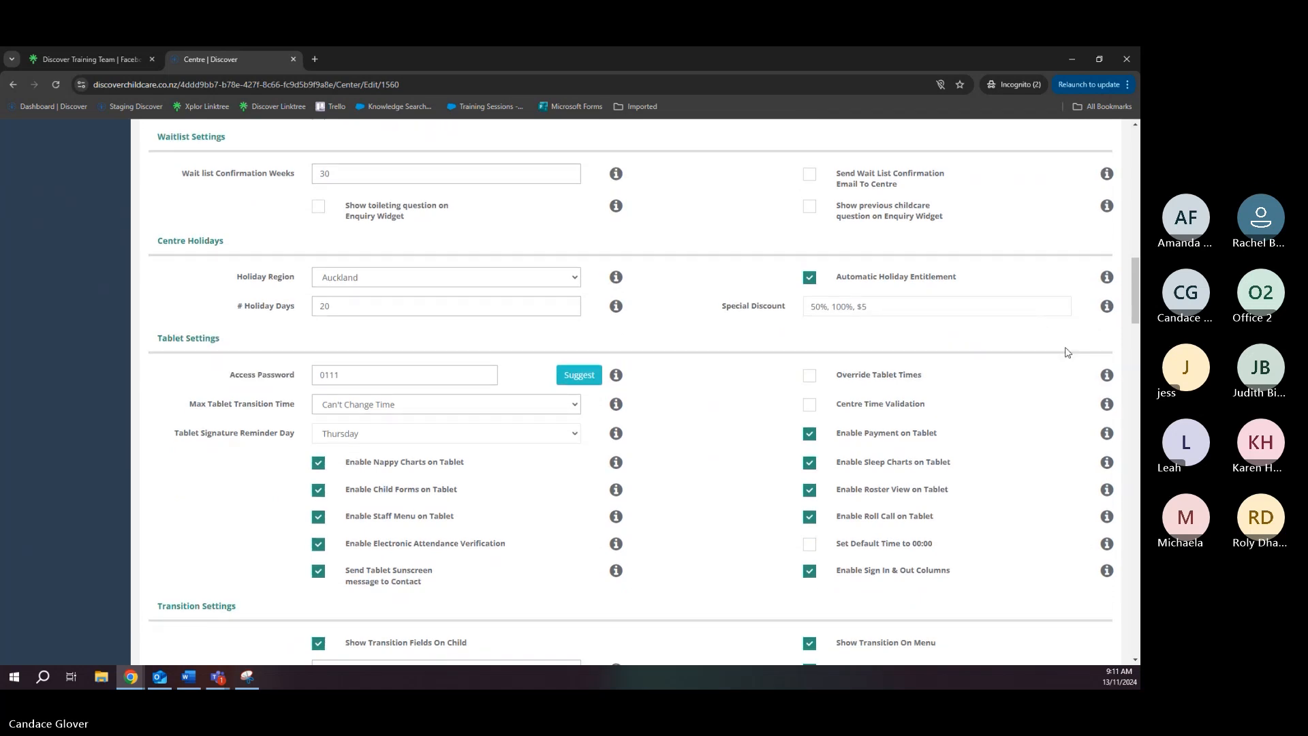
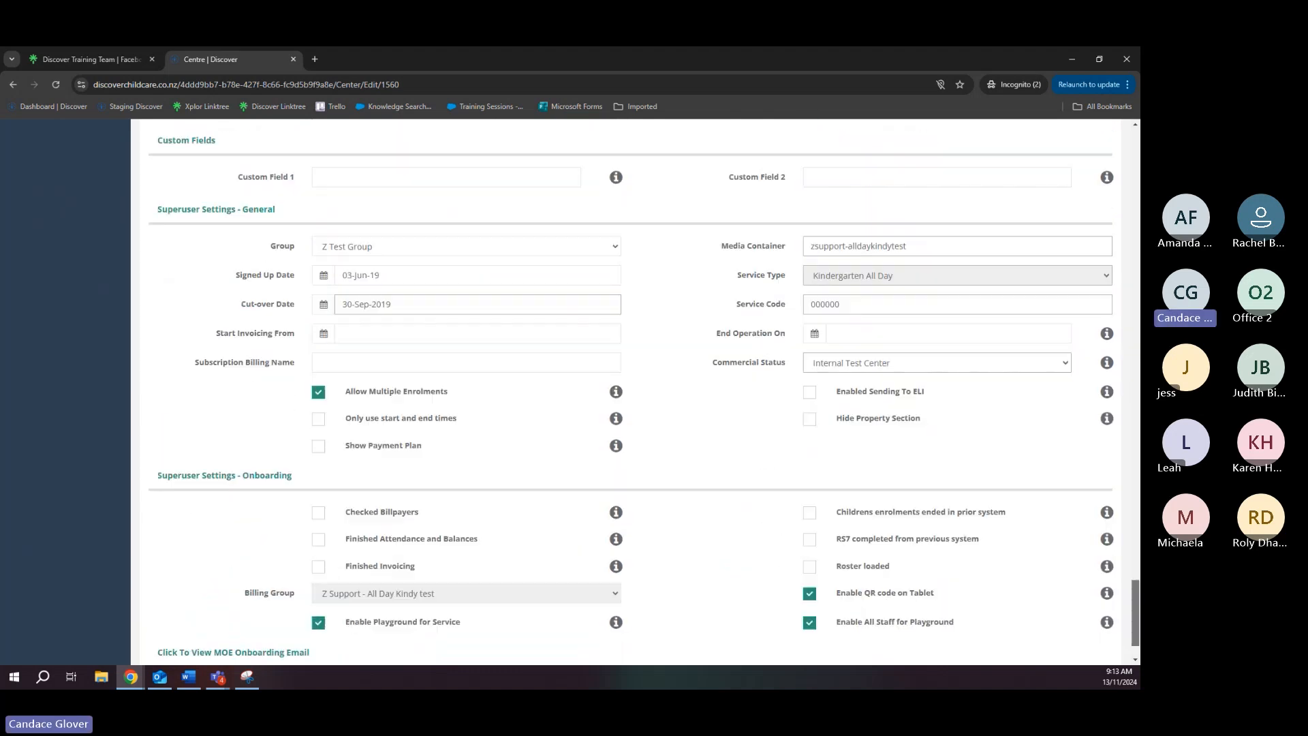
Save the centre settings and open the Set Holidays bulk action
{"action": "left_click", "coordinate": [1054, 613]}
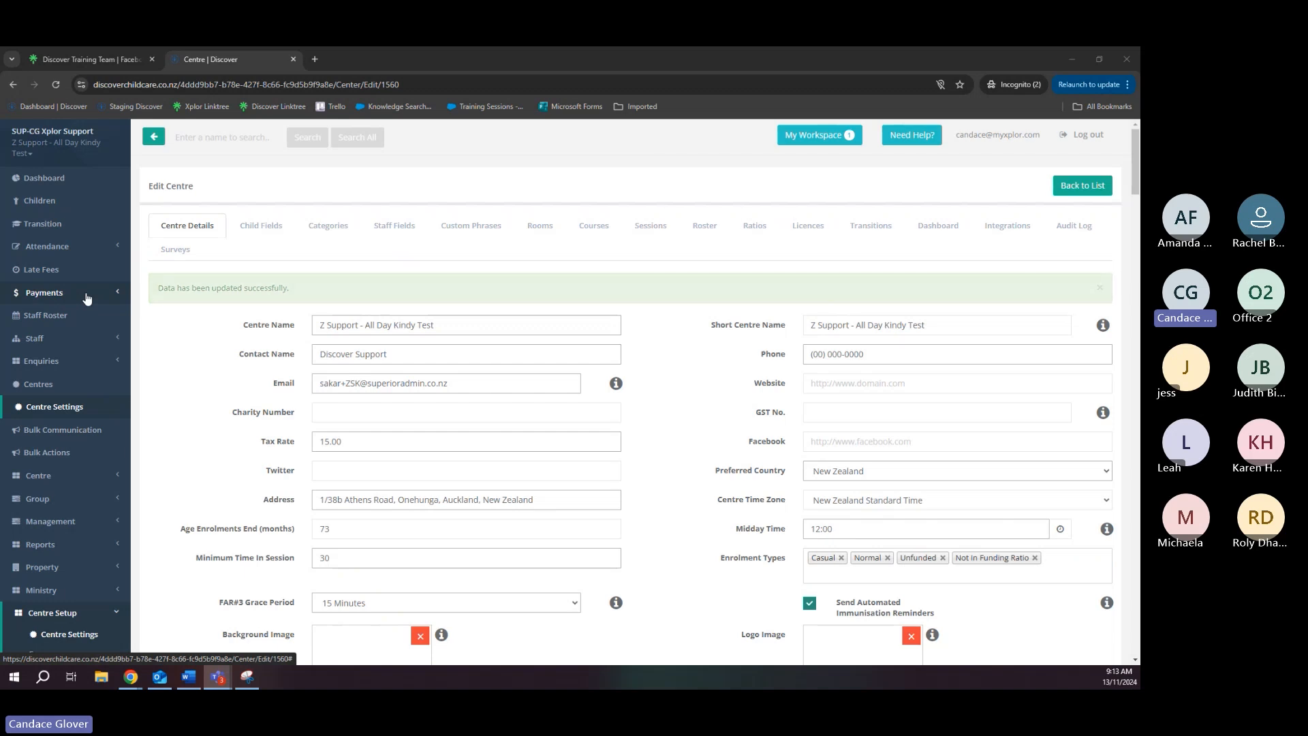
{"action": "left_click", "coordinate": [46, 454]}
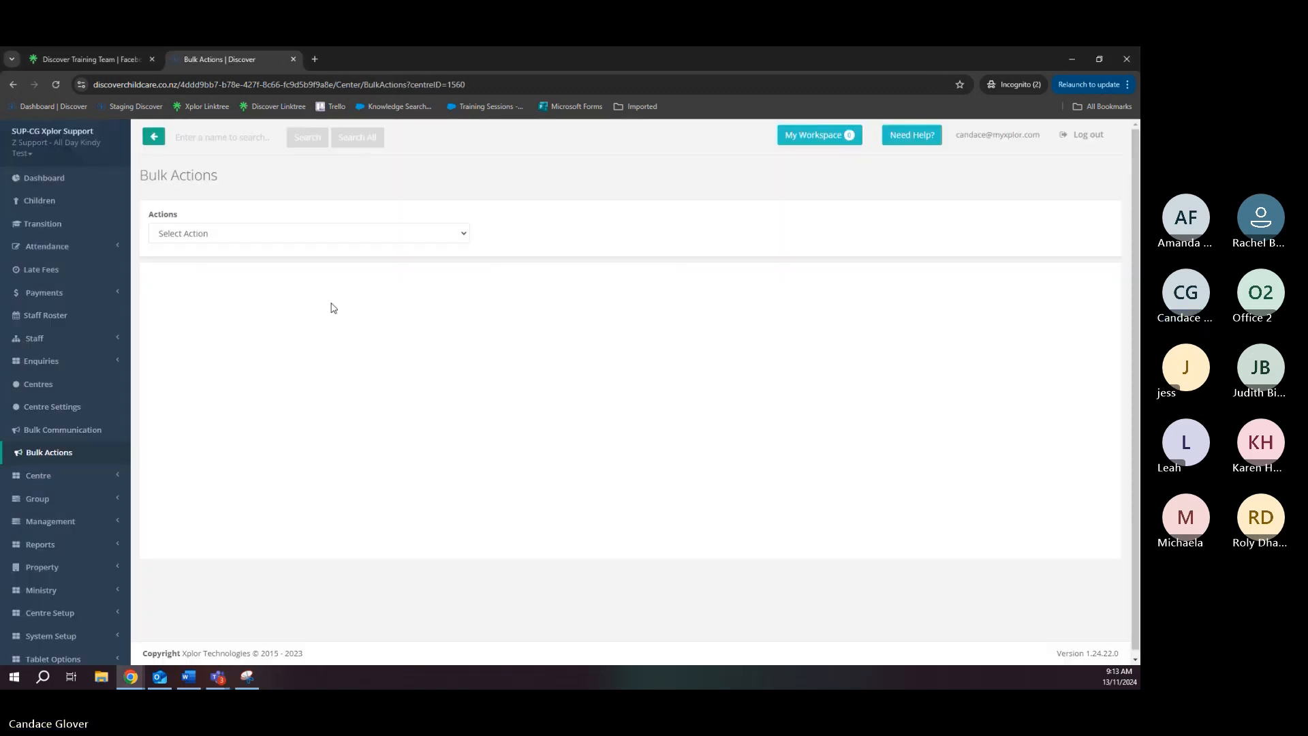
{"action": "left_click", "coordinate": [312, 233]}
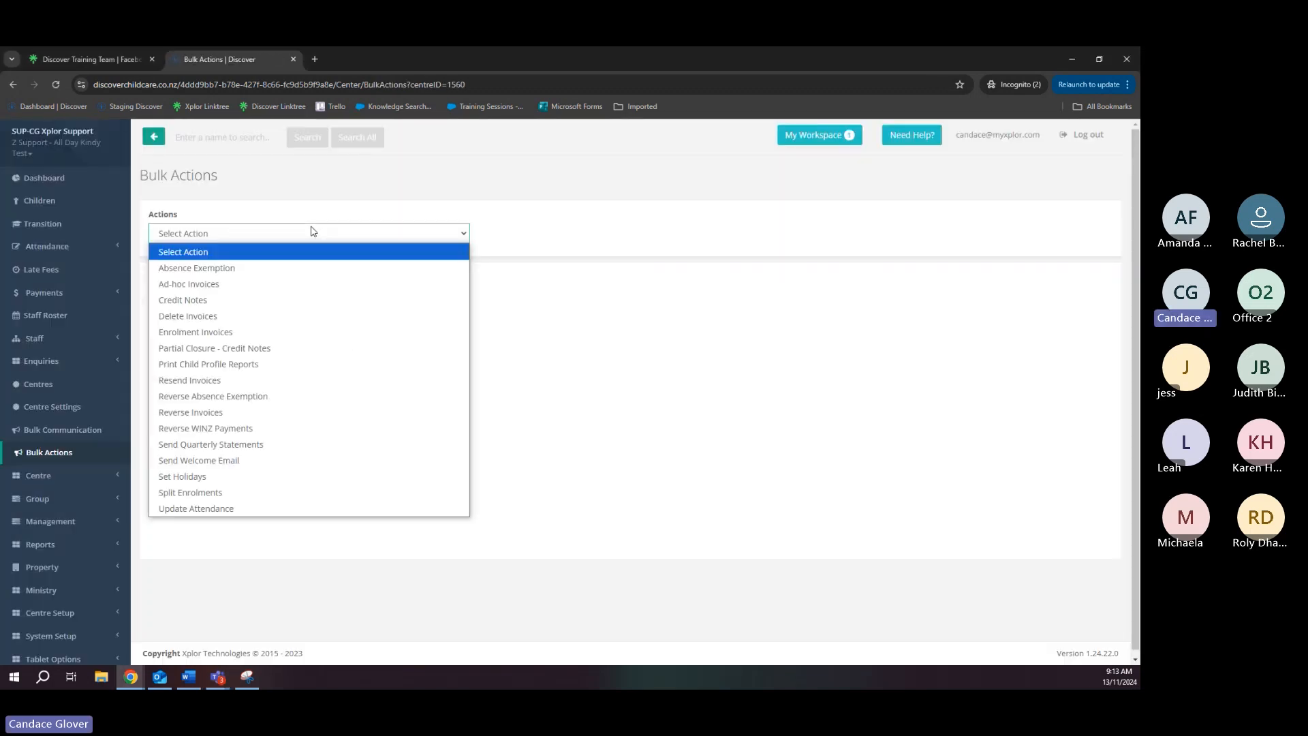
{"action": "left_click", "coordinate": [182, 478]}
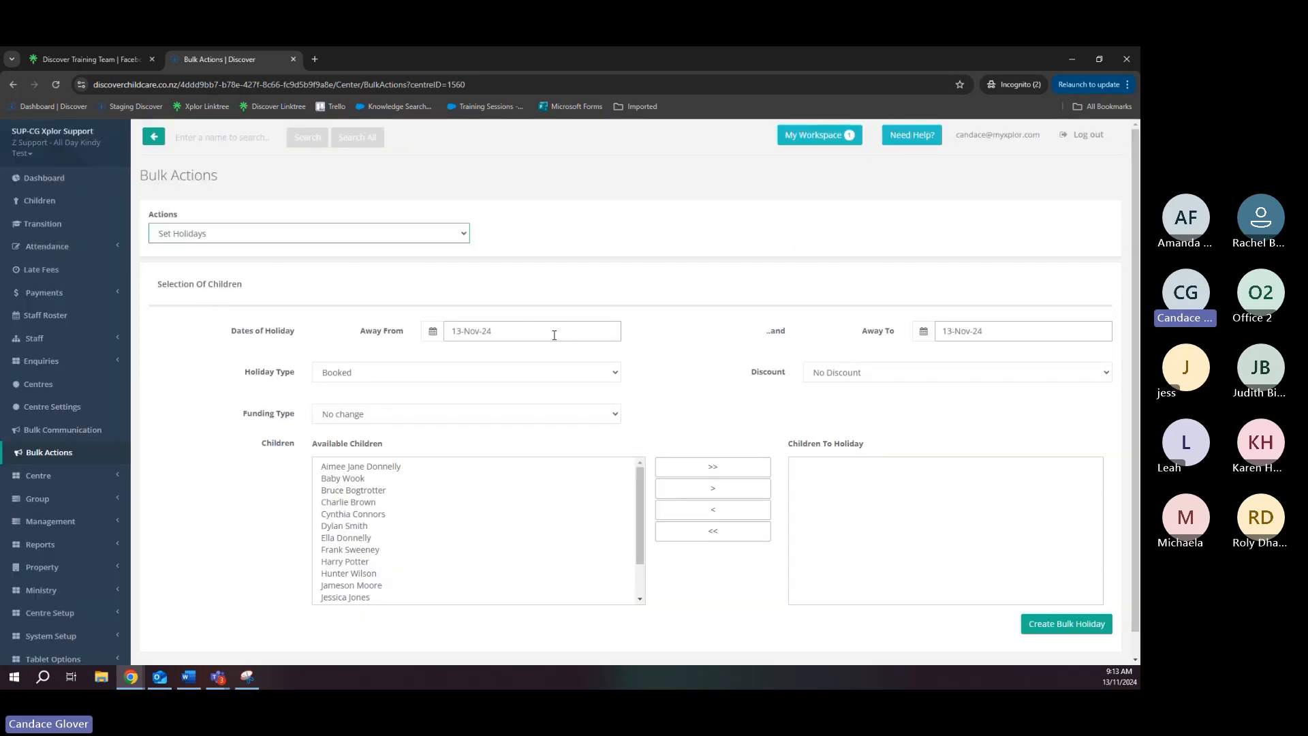
Check the bulk holiday's discount options and set both its Away From and Away To dates to 11-Nov-24
{"action": "left_click", "coordinate": [864, 374]}
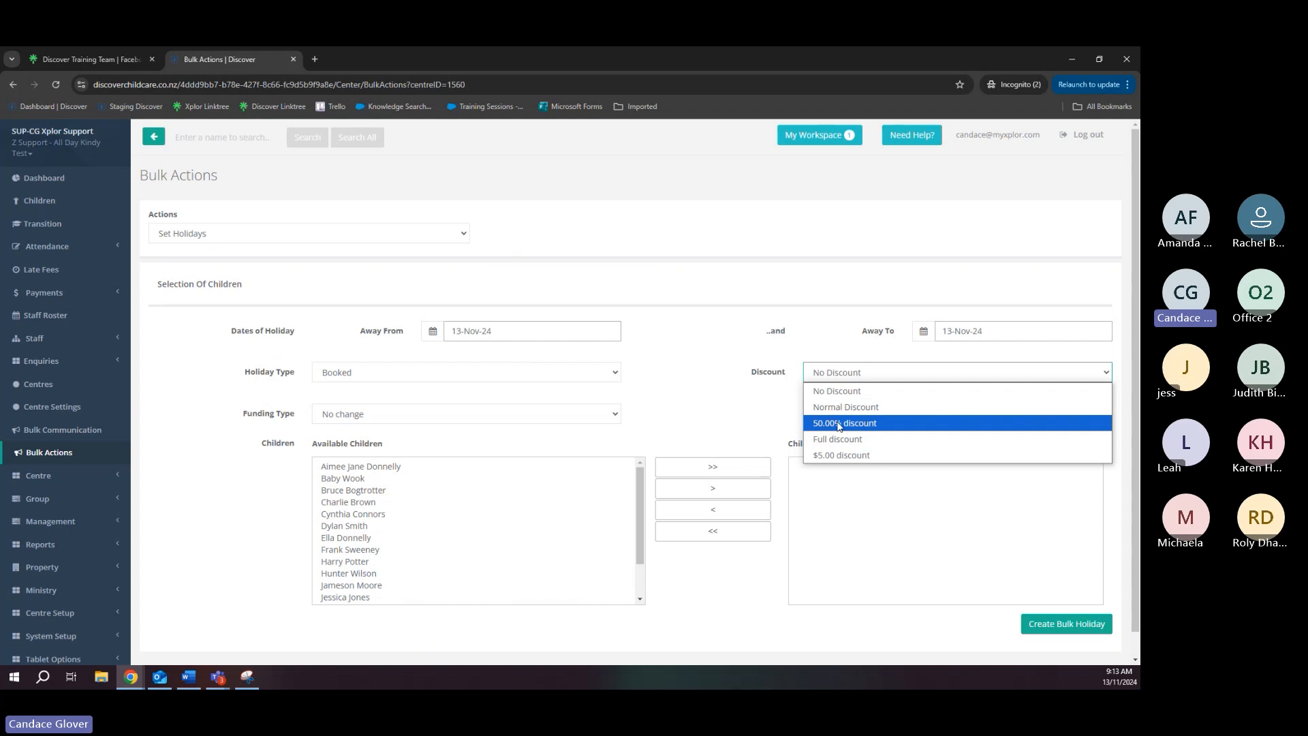
{"action": "left_click", "coordinate": [545, 331]}
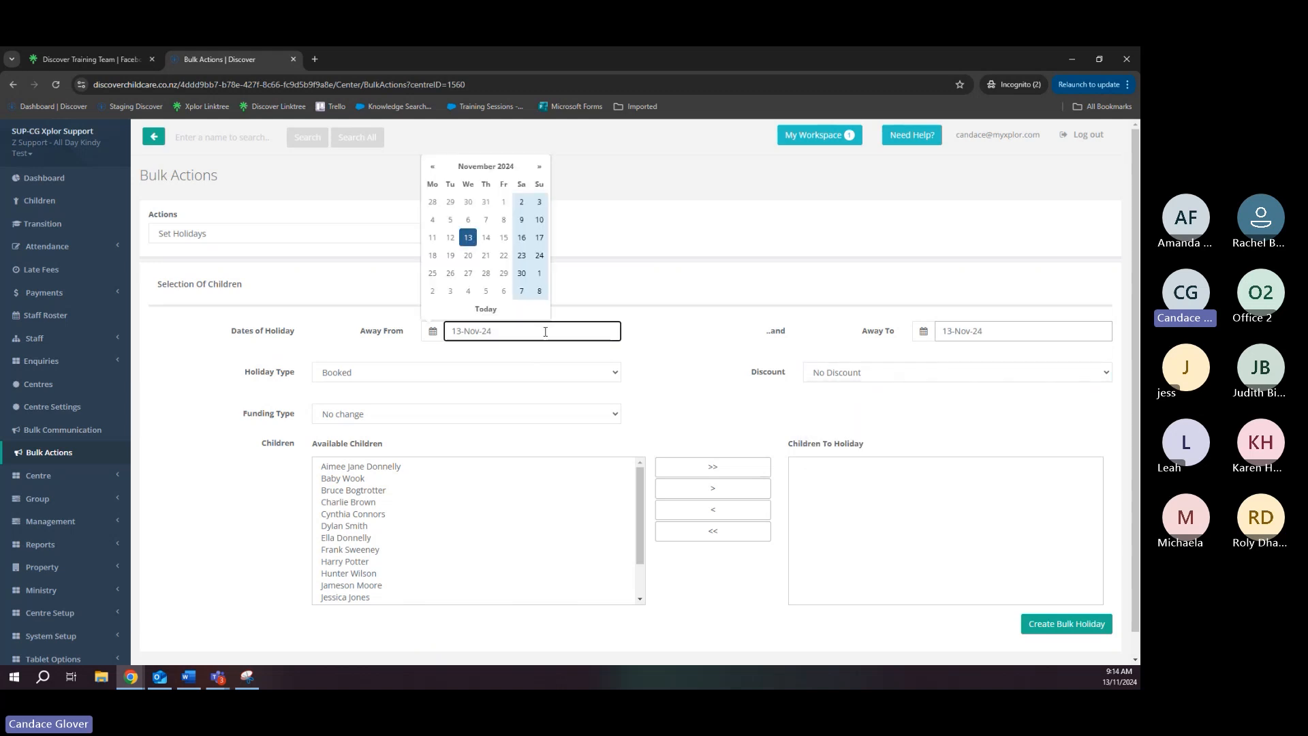
{"action": "left_click", "coordinate": [432, 237]}
{"action": "left_click", "coordinate": [1004, 330]}
{"action": "left_click", "coordinate": [1028, 237]}
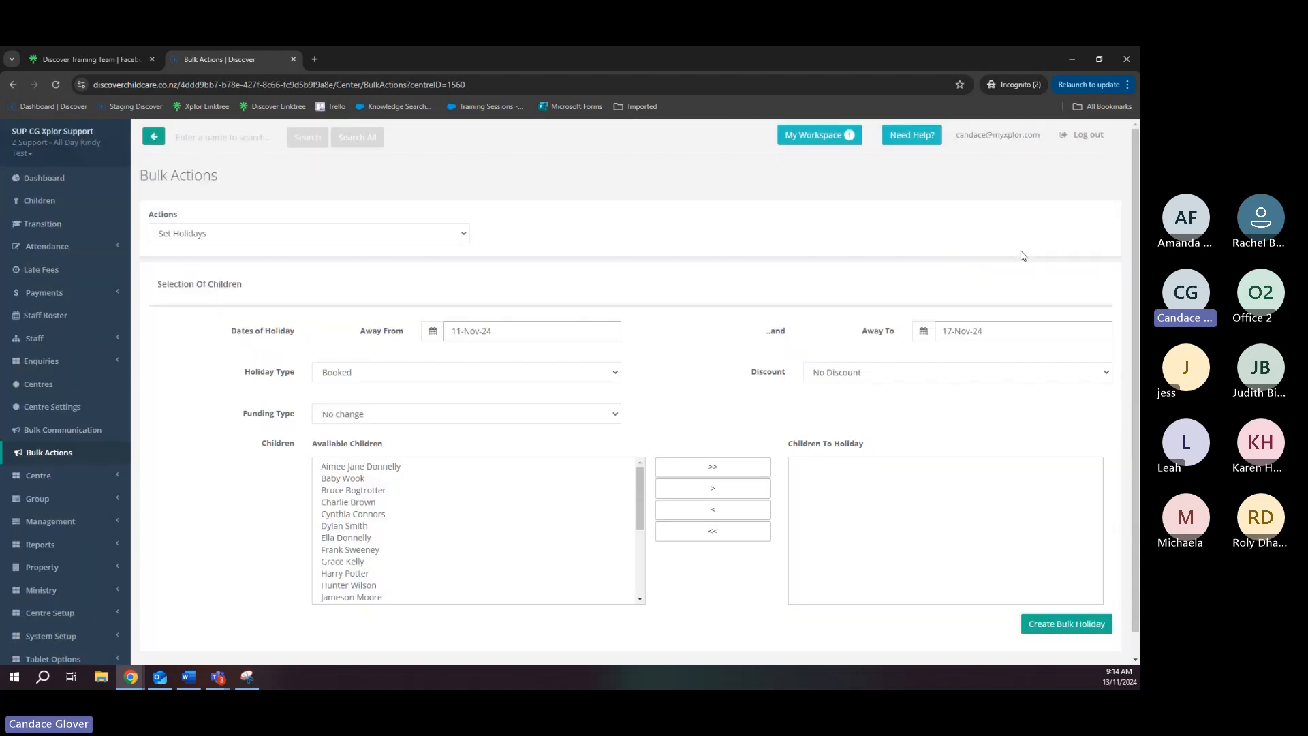
{"action": "left_click", "coordinate": [924, 332]}
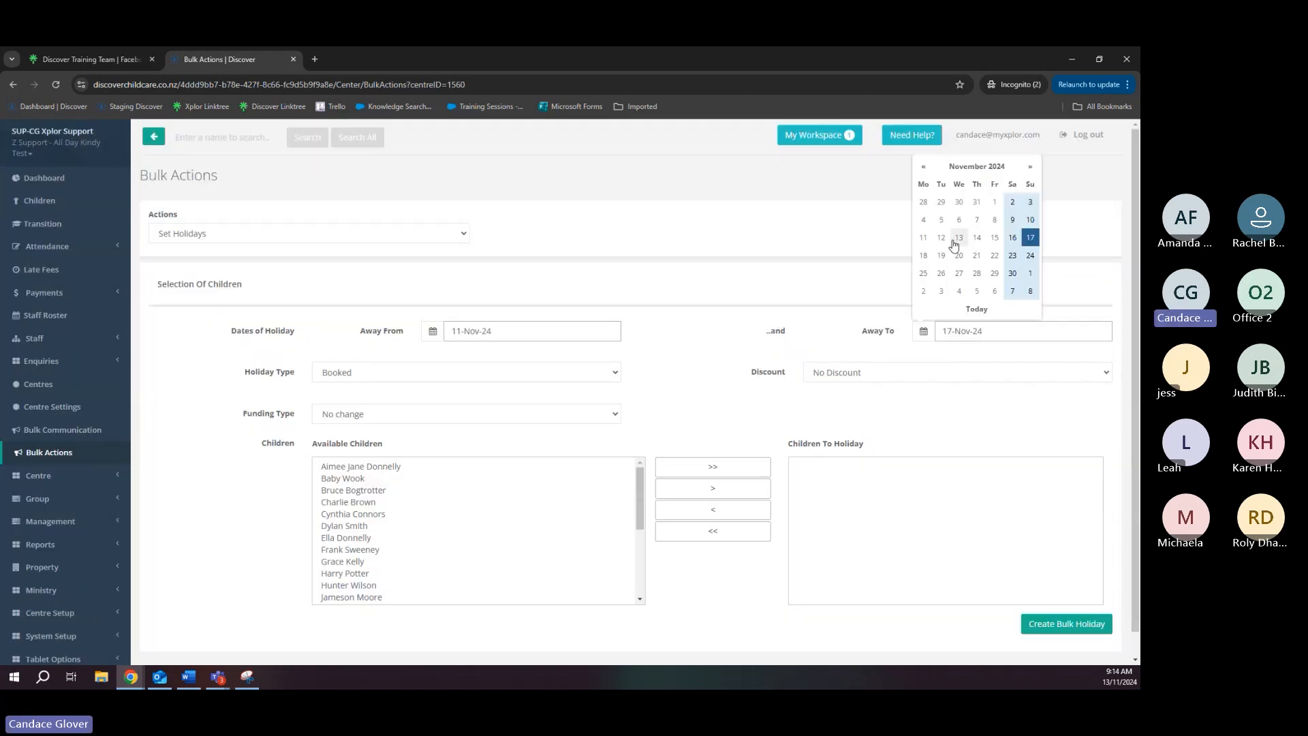
{"action": "left_click", "coordinate": [923, 238]}
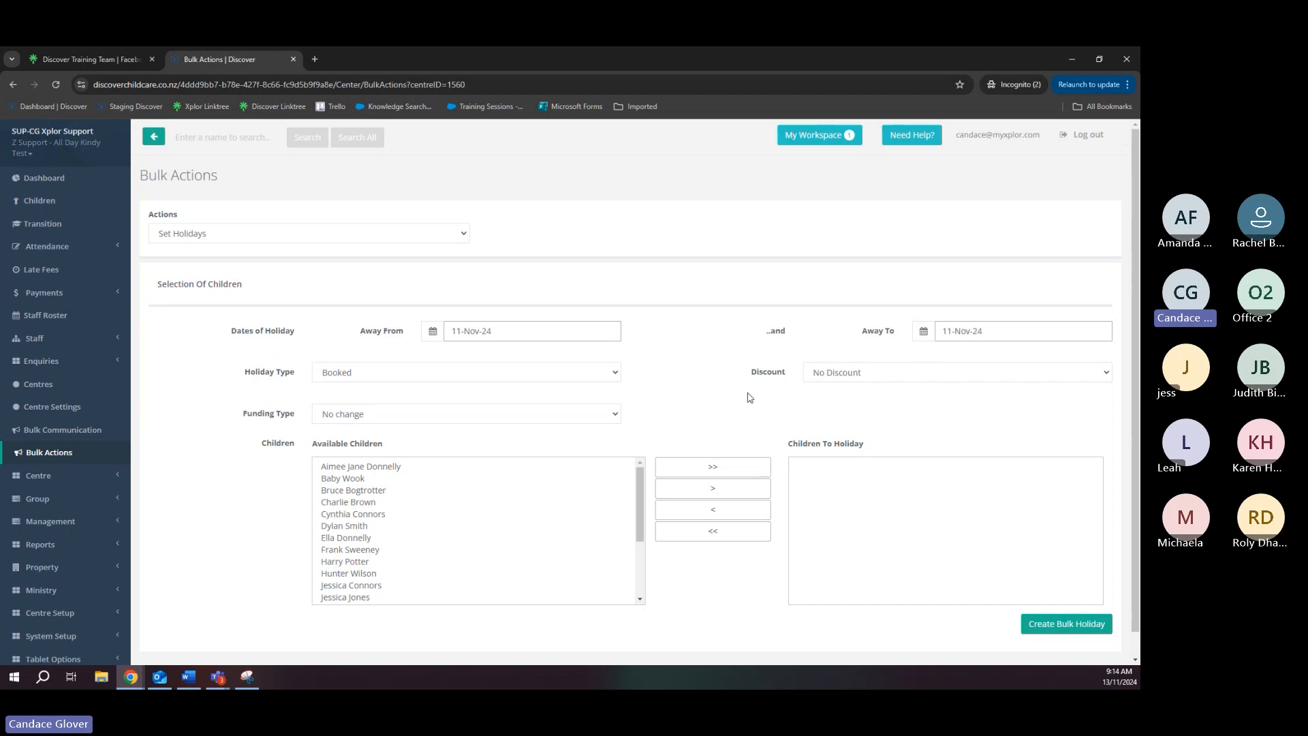
Set the bulk holiday's type to Holiday and its discount to 50.00%, keeping the funding type at No change
{"action": "left_click", "coordinate": [398, 375]}
{"action": "left_click", "coordinate": [365, 408]}
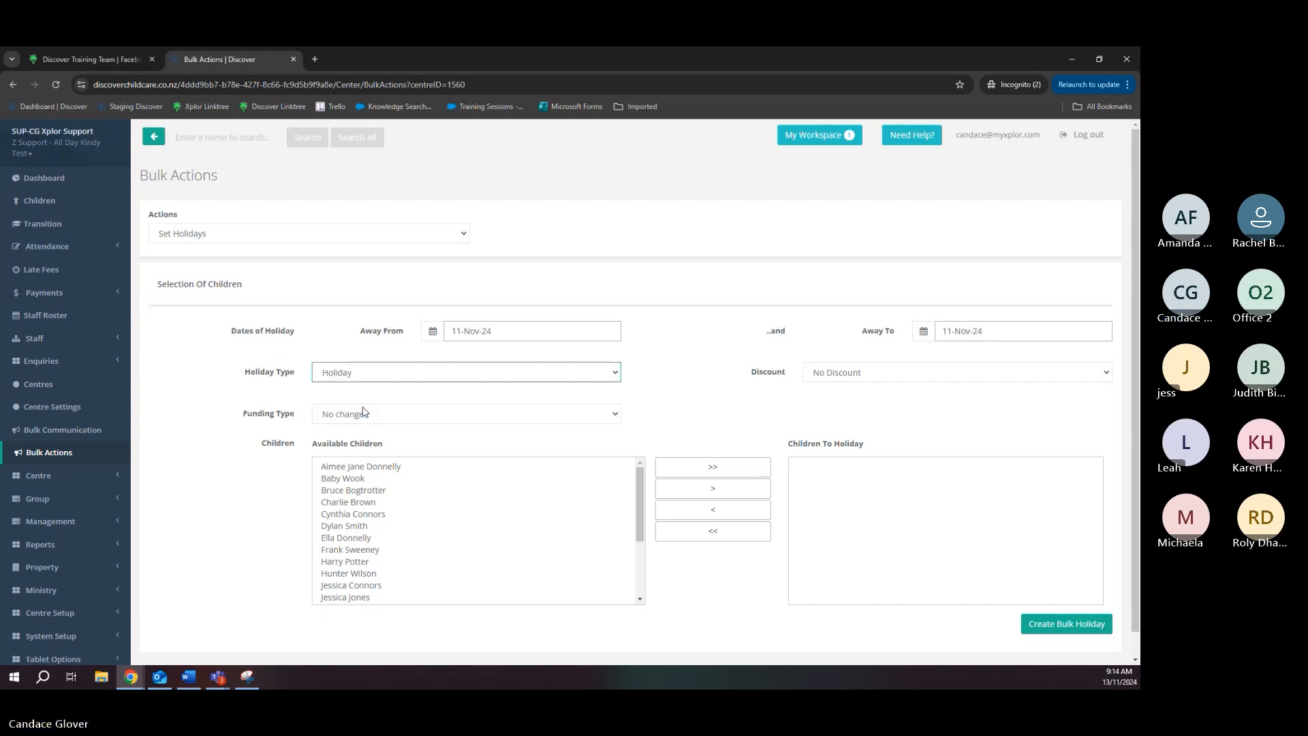
{"action": "left_click", "coordinate": [889, 380]}
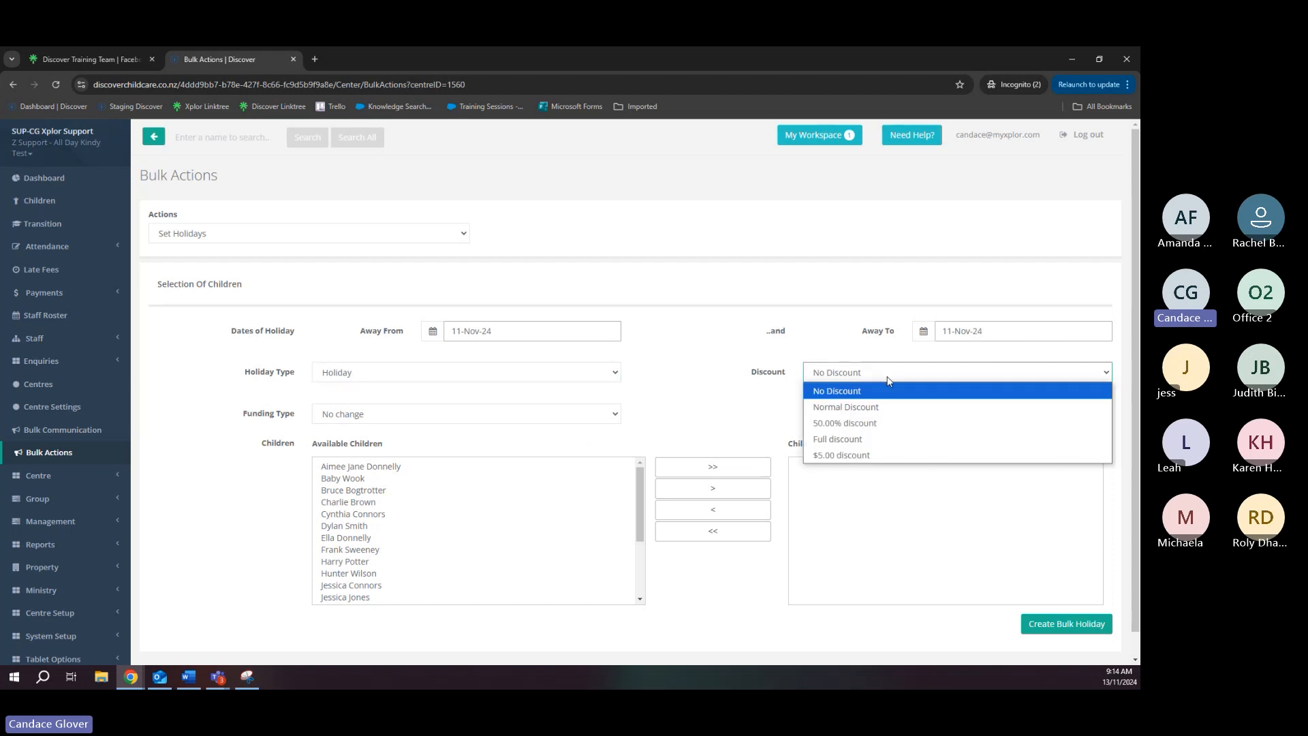
{"action": "left_click", "coordinate": [879, 423]}
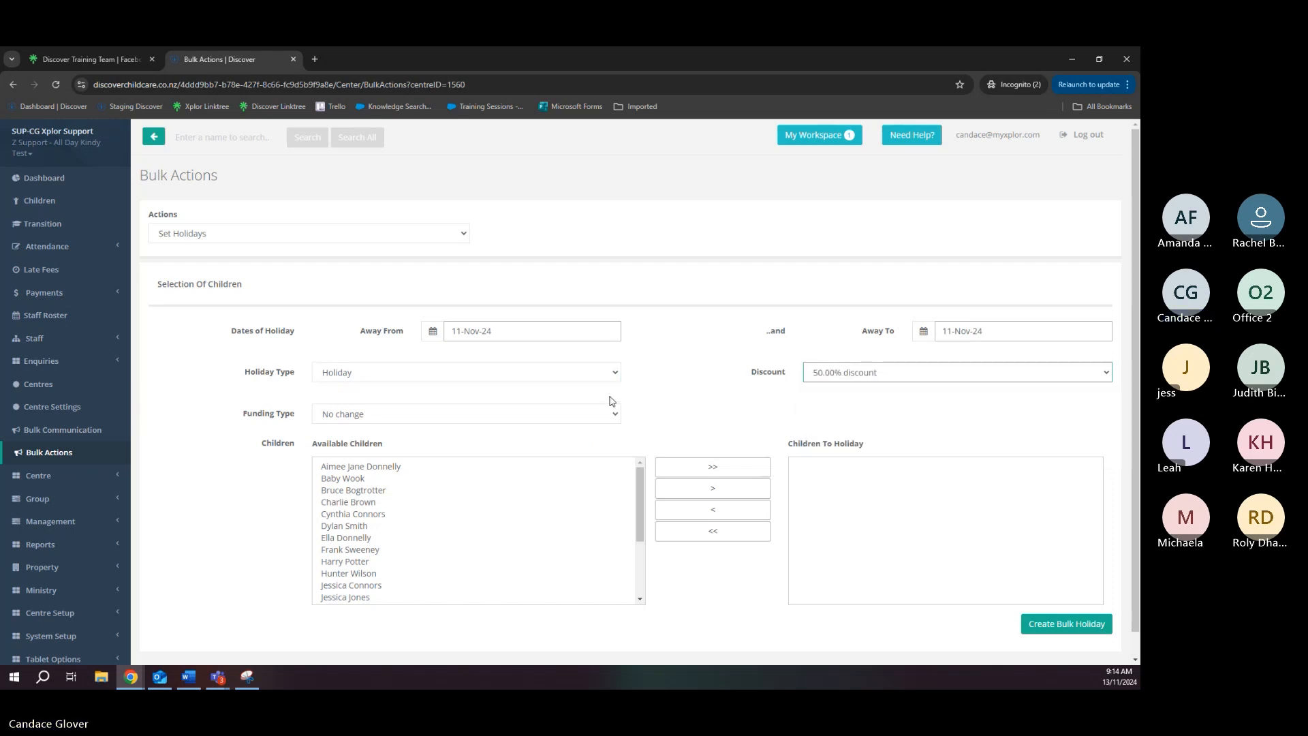
{"action": "left_click", "coordinate": [878, 379]}
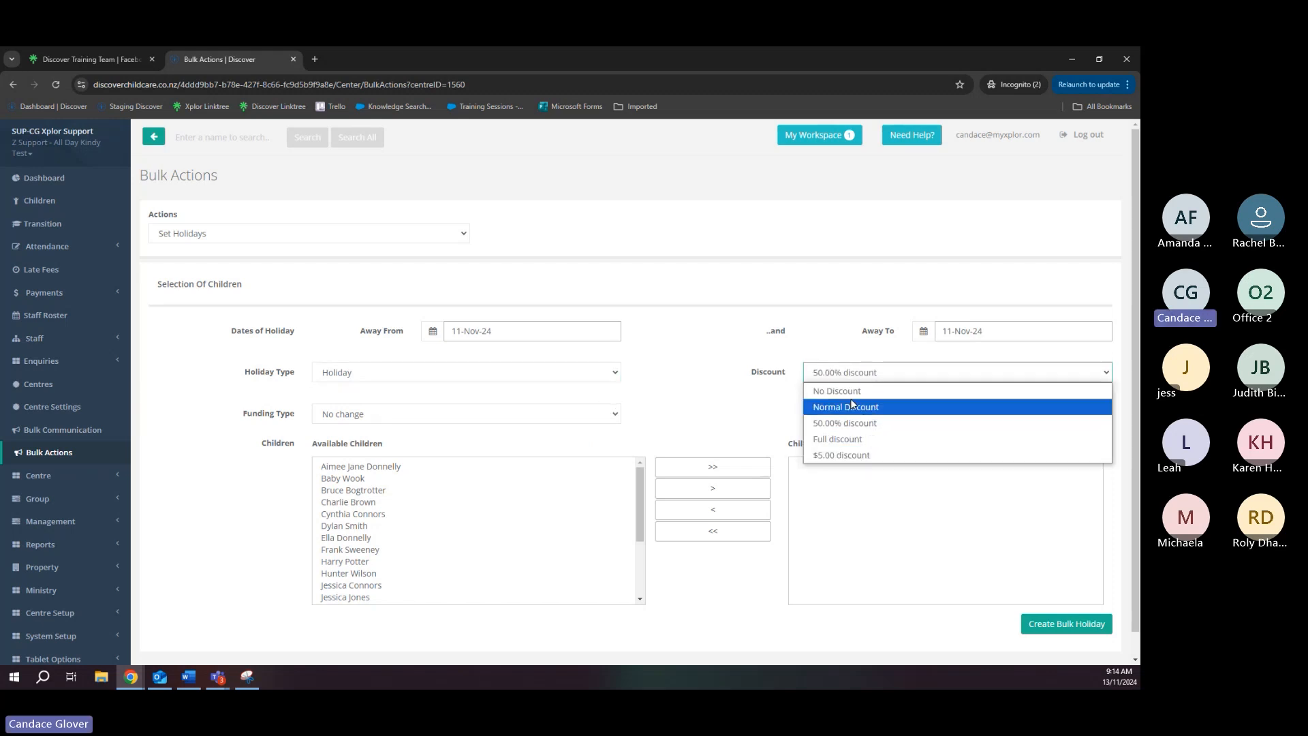
{"action": "left_click", "coordinate": [790, 366]}
{"action": "left_click", "coordinate": [368, 417]}
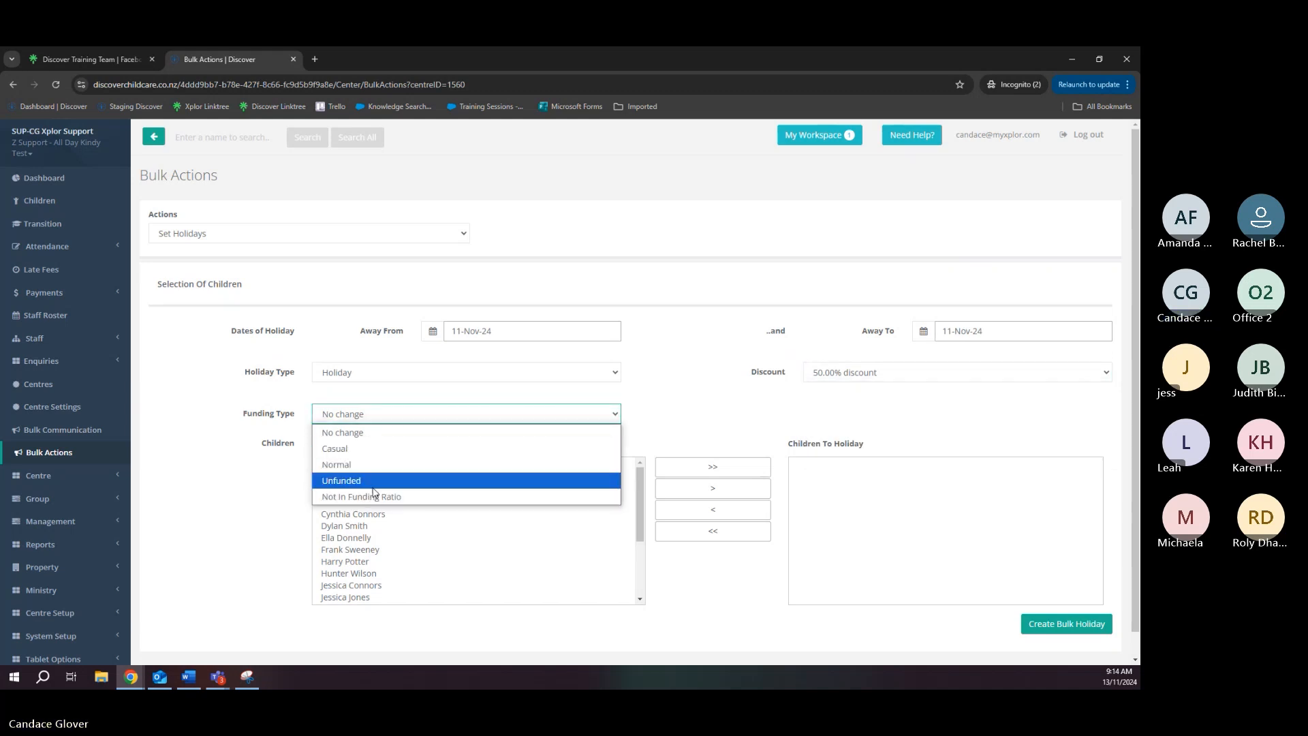
{"action": "left_click", "coordinate": [521, 398]}
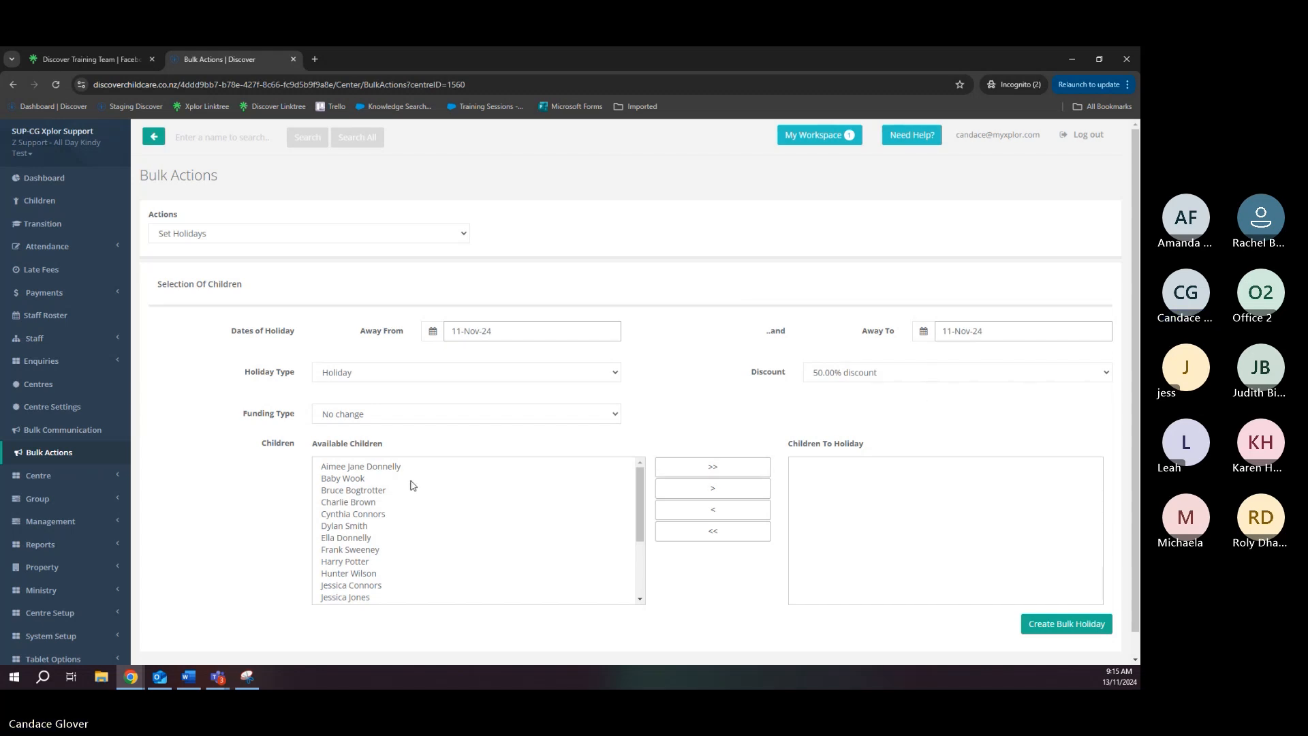
Add the first available child to the Children To Holiday list and remove that child again
{"action": "double_click", "coordinate": [270, 443]}
{"action": "mouse_move", "coordinate": [640, 497]}
{"action": "left_mouse_down"}
{"action": "mouse_move", "coordinate": [639, 560]}
{"action": "mouse_move", "coordinate": [643, 492]}
{"action": "left_mouse_up"}
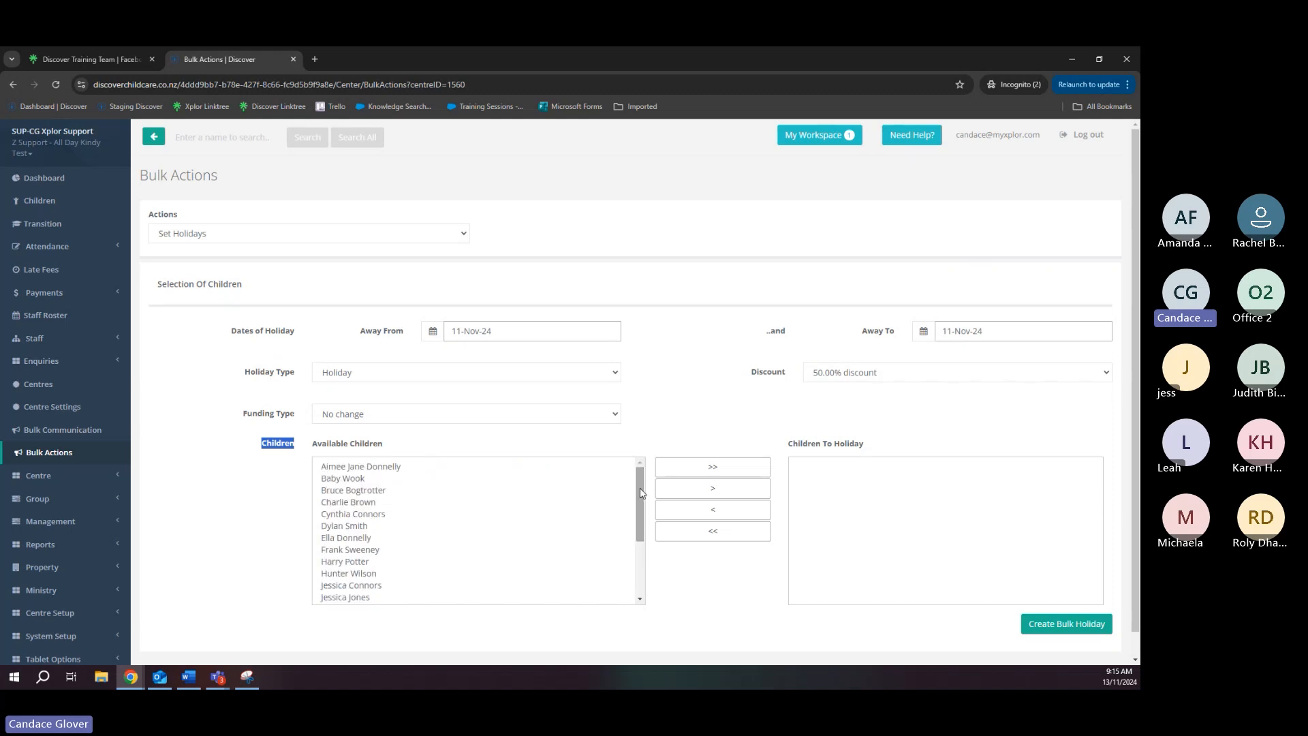
{"action": "left_click_drag", "start_coordinate": [639, 488], "coordinate": [641, 521]}
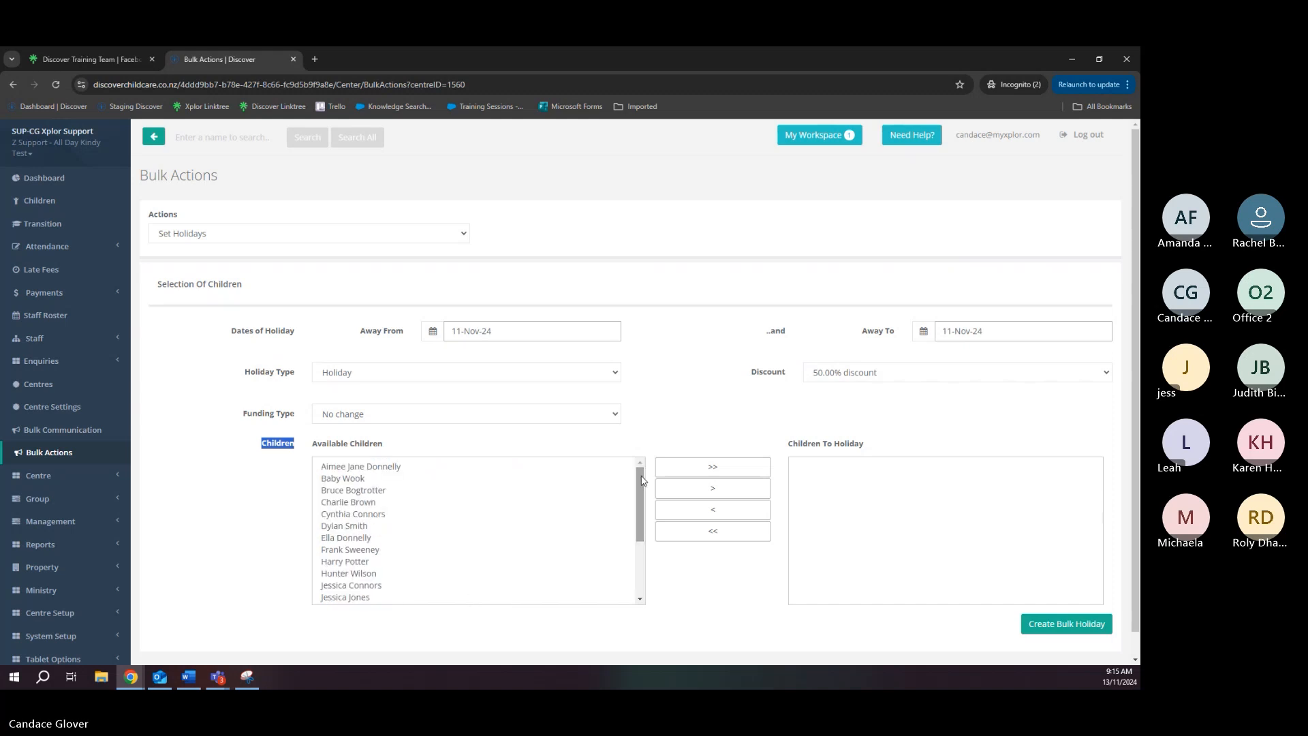
{"action": "left_click", "coordinate": [447, 441]}
{"action": "left_click", "coordinate": [425, 469]}
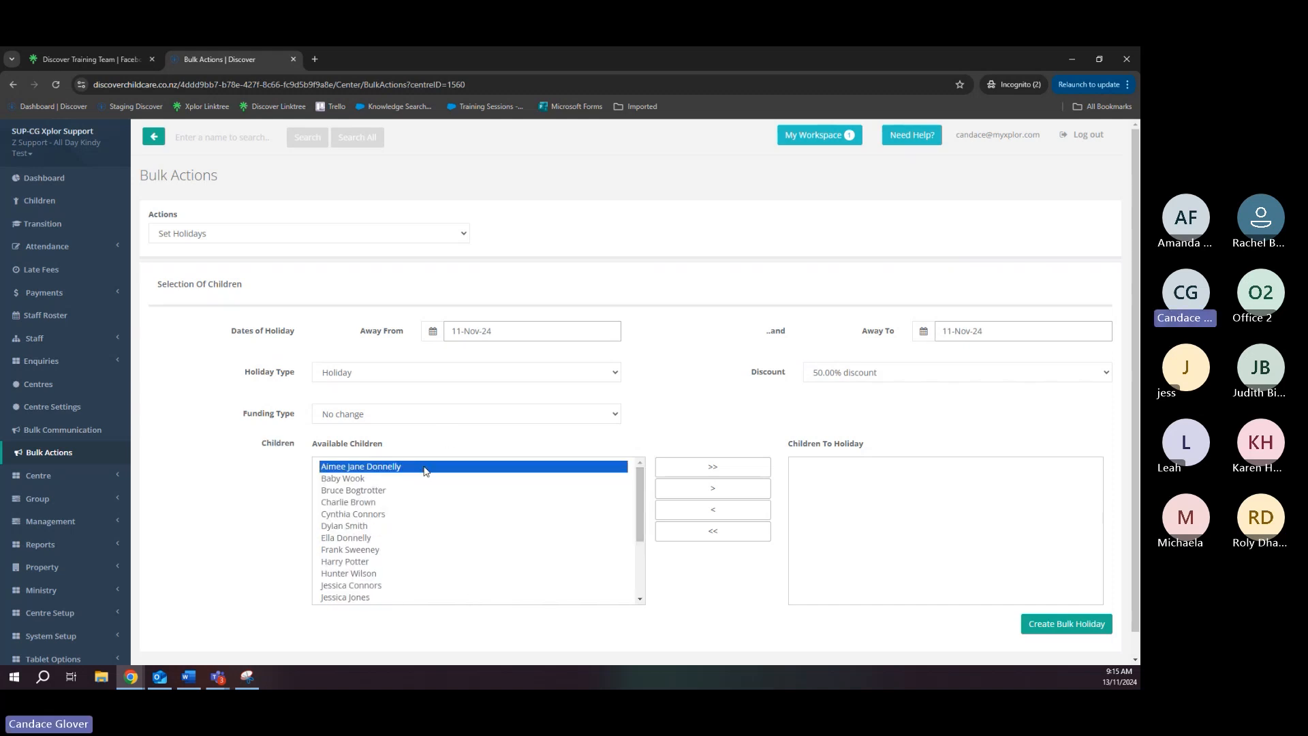
{"action": "left_click", "coordinate": [719, 489]}
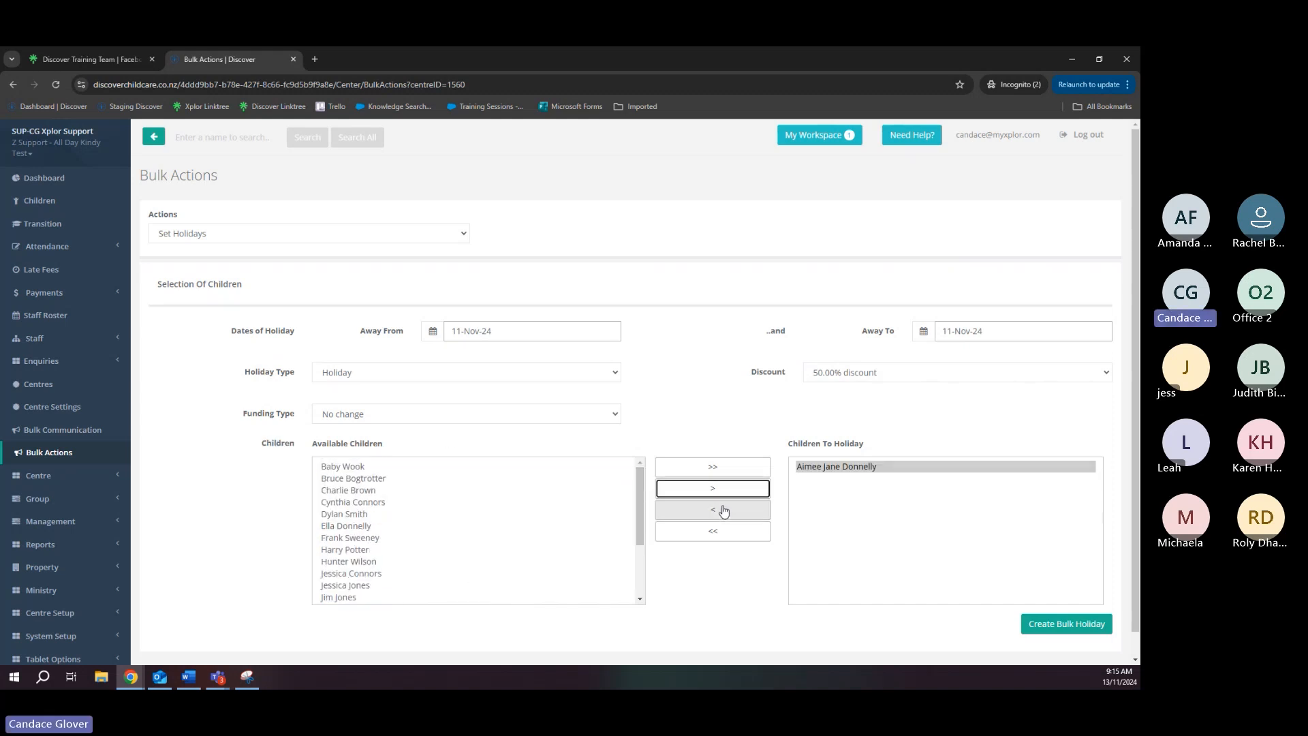
{"action": "left_click", "coordinate": [719, 509]}
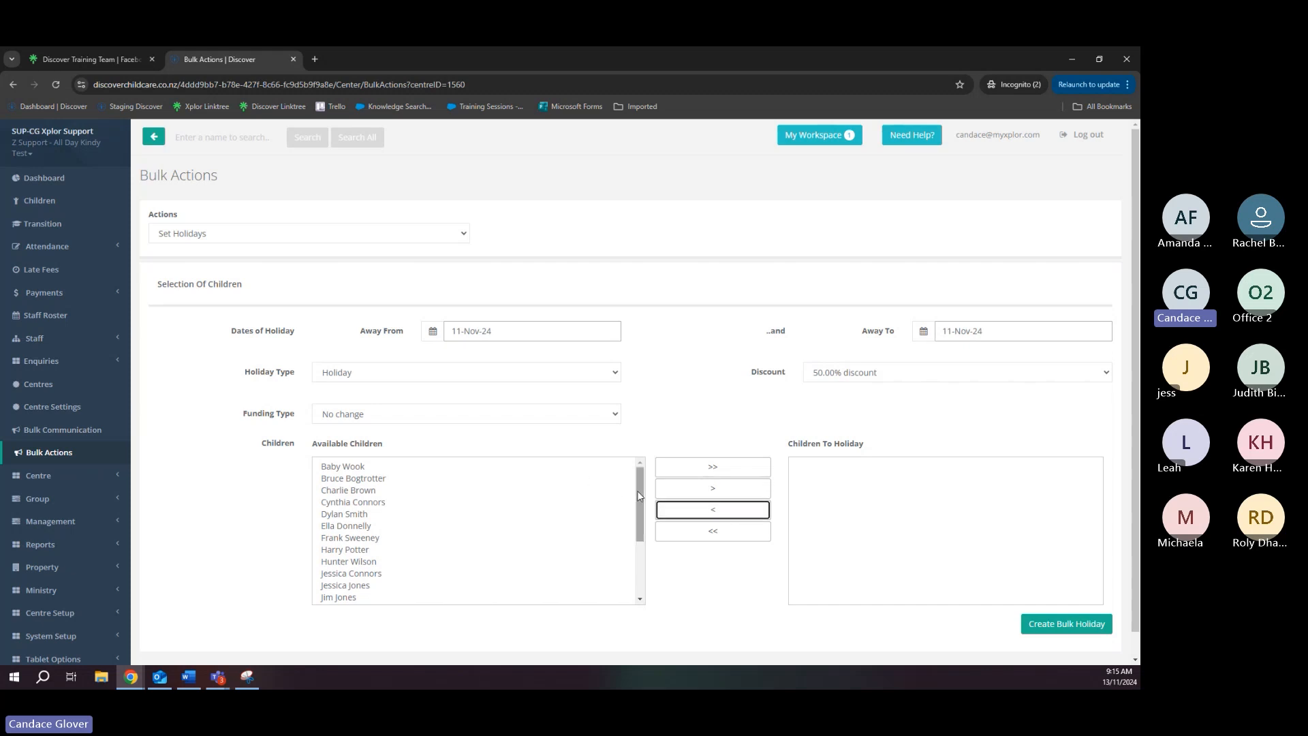
Add all available children to the Children To Holiday list and return one child to Available Children
{"action": "left_click", "coordinate": [434, 468]}
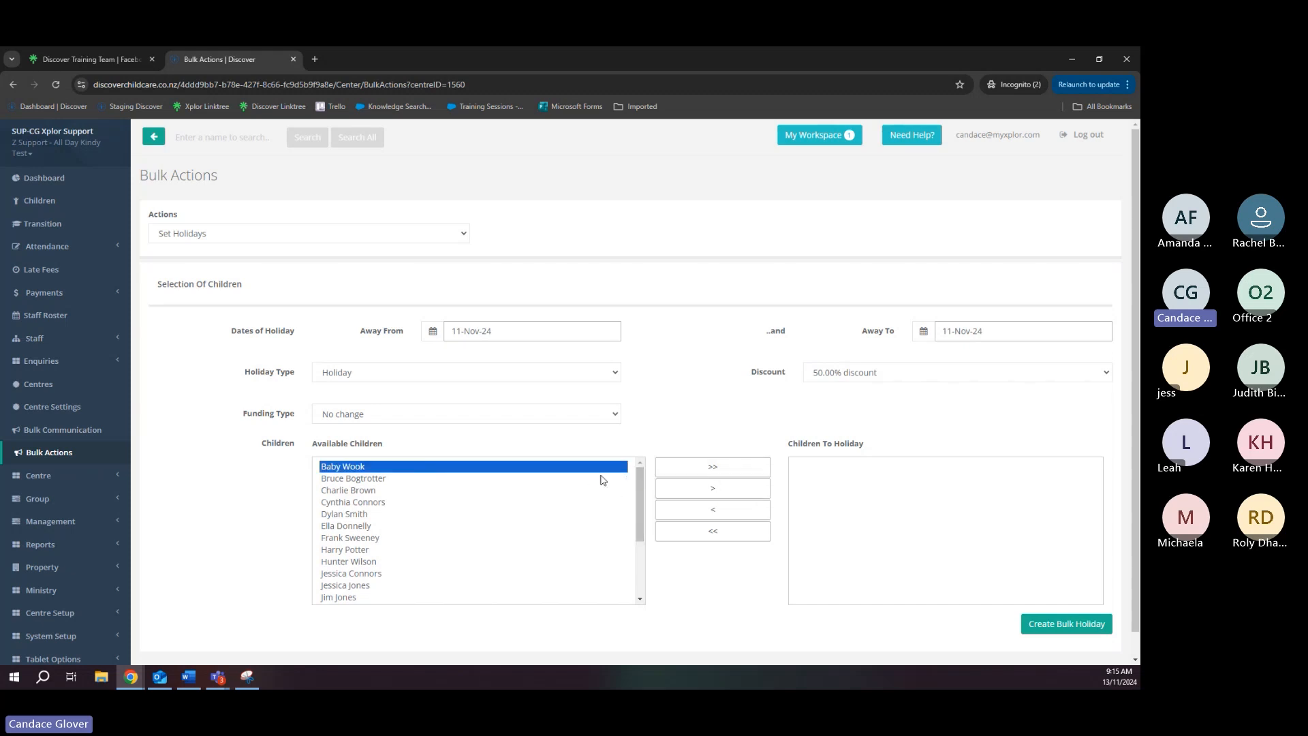
{"action": "mouse_move", "coordinate": [640, 482]}
{"action": "left_mouse_down"}
{"action": "mouse_move", "coordinate": [641, 507]}
{"action": "mouse_move", "coordinate": [640, 471]}
{"action": "left_mouse_up"}
{"action": "left_click", "coordinate": [712, 469]}
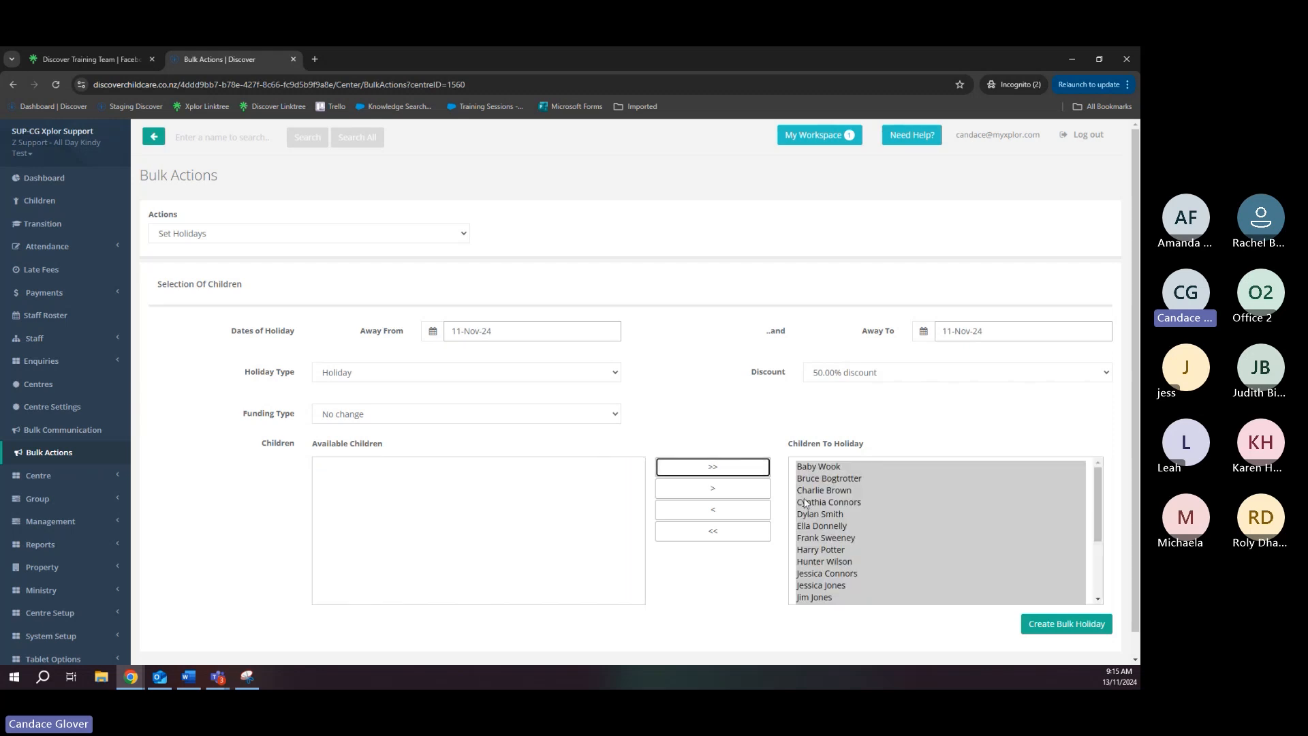
{"action": "left_click", "coordinate": [829, 489]}
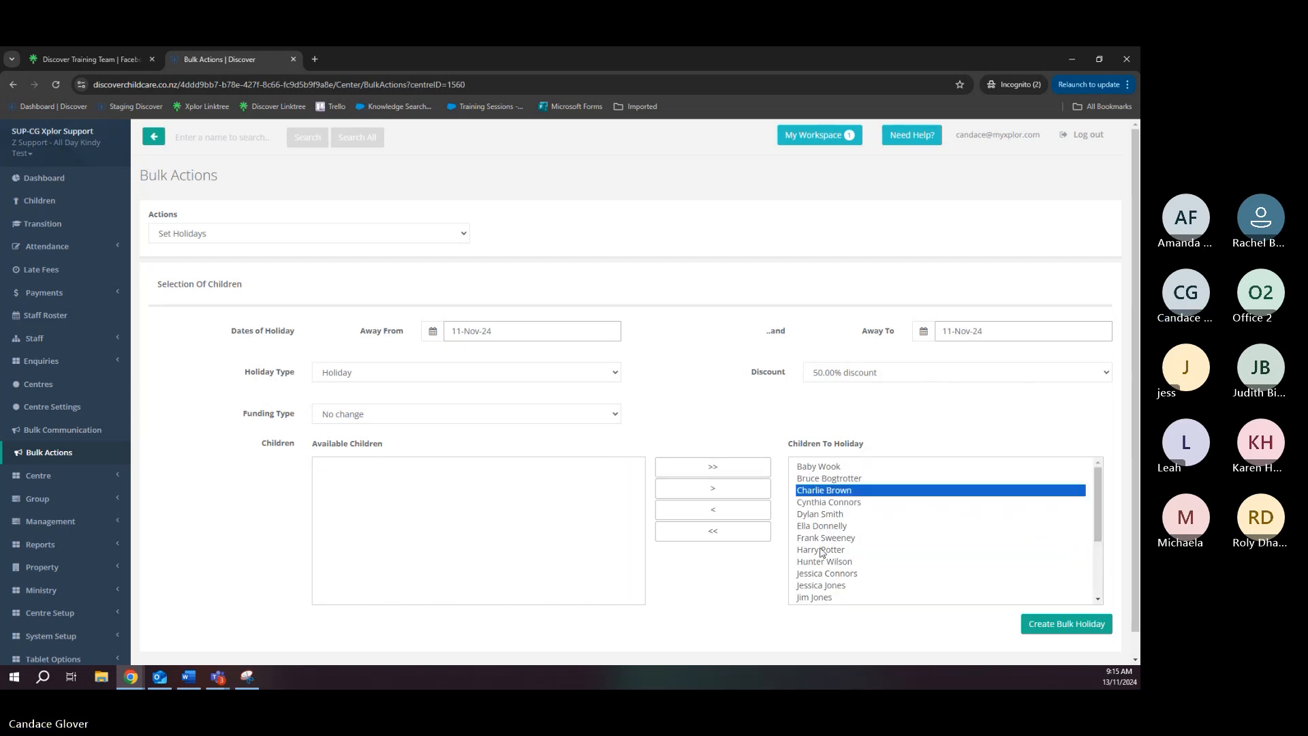
{"action": "left_click", "coordinate": [836, 515]}
{"action": "left_click", "coordinate": [743, 518]}
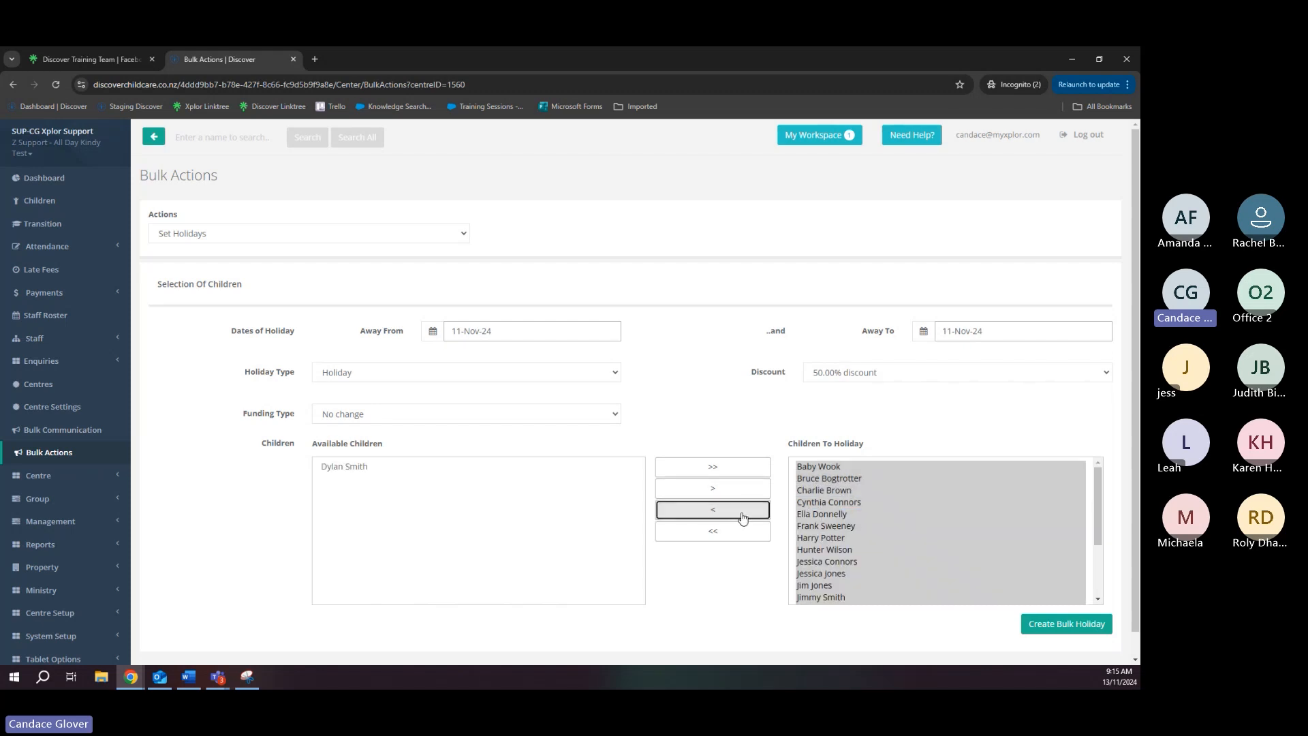
Move the one child left in Available Children back to the Children To Holiday list
{"action": "left_click", "coordinate": [742, 488]}
{"action": "left_click", "coordinate": [552, 457]}
{"action": "left_click", "coordinate": [525, 469]}
{"action": "left_click", "coordinate": [737, 489]}
Empty the Children To Holiday list and refill it with all available children
{"action": "left_click", "coordinate": [844, 467]}
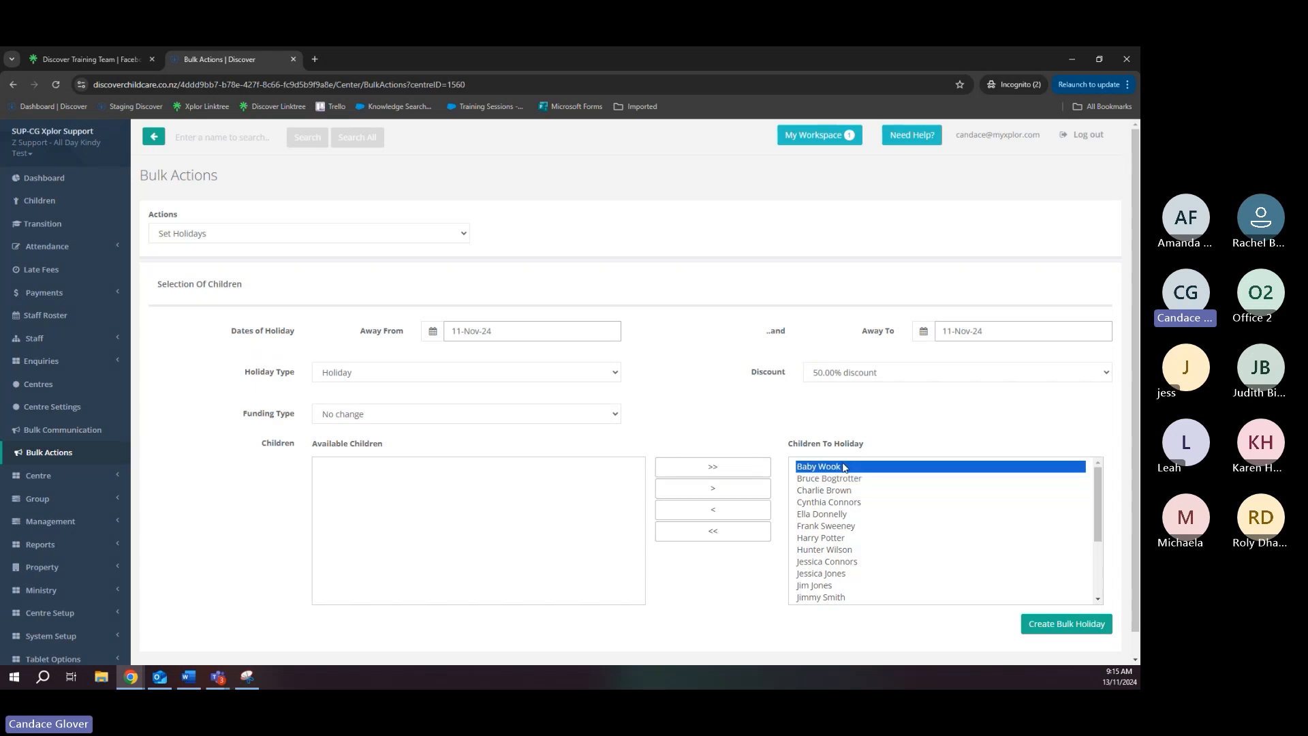
{"action": "left_click", "coordinate": [714, 534]}
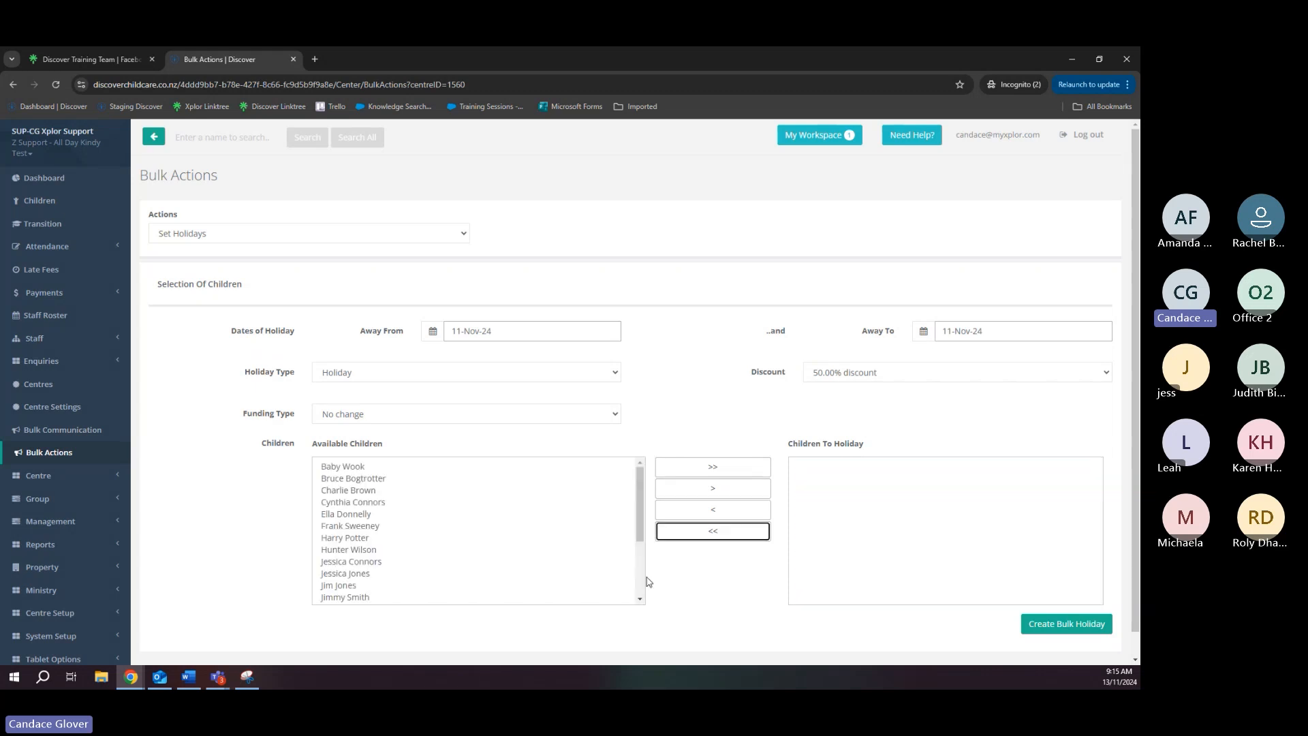
{"action": "left_click", "coordinate": [708, 468]}
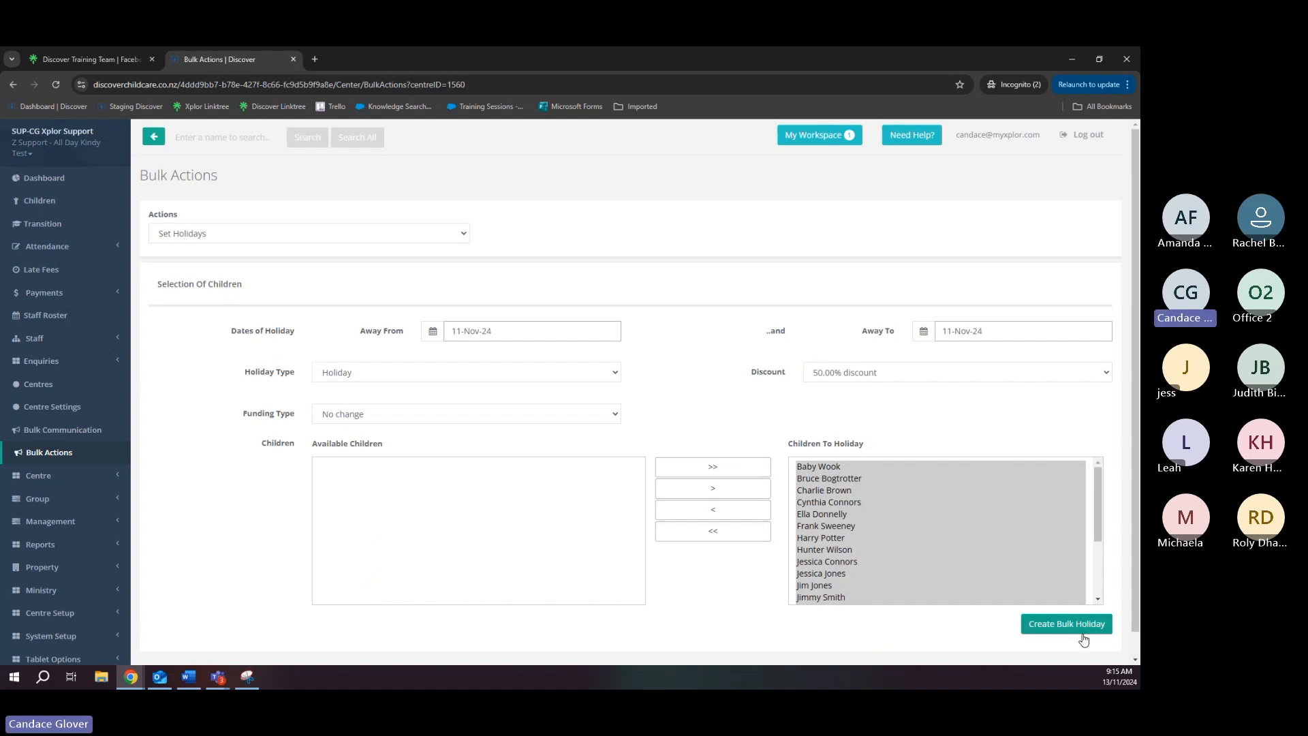
{"action": "left_click", "coordinate": [535, 333]}
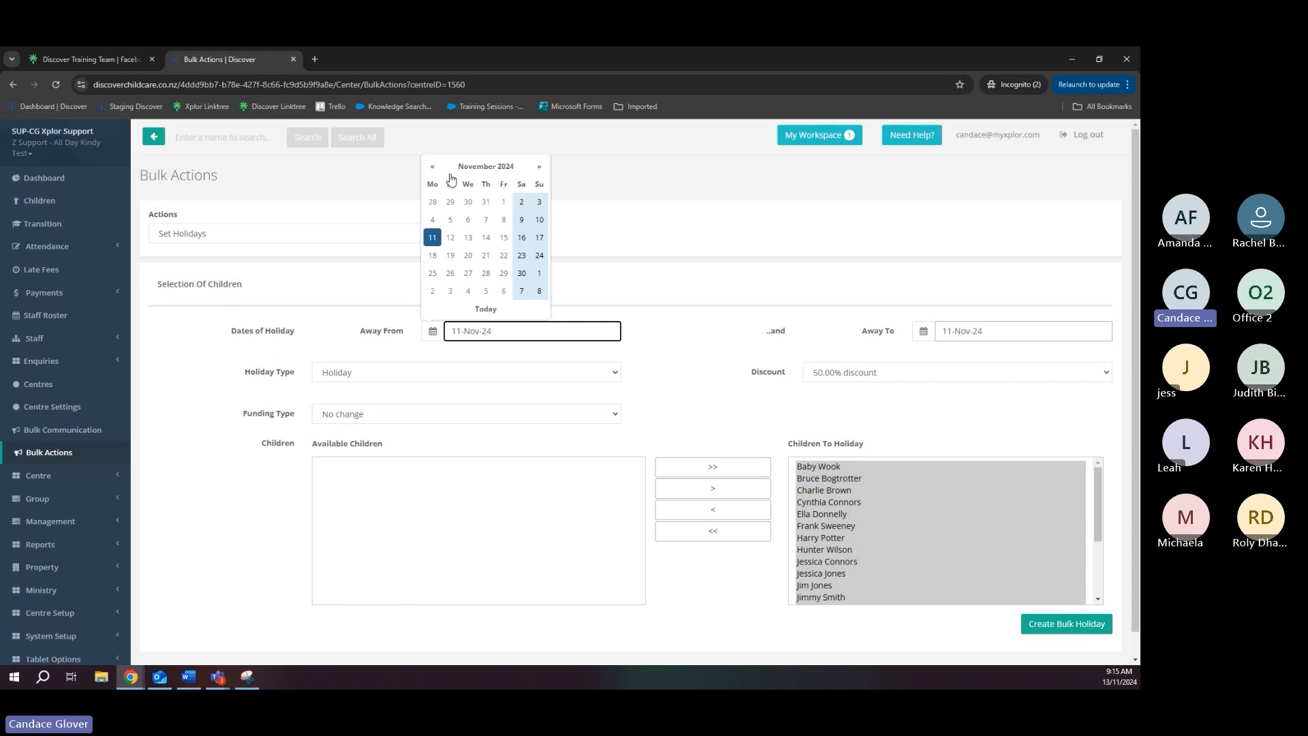
{"action": "left_click", "coordinate": [539, 166]}
{"action": "left_click", "coordinate": [539, 166]}
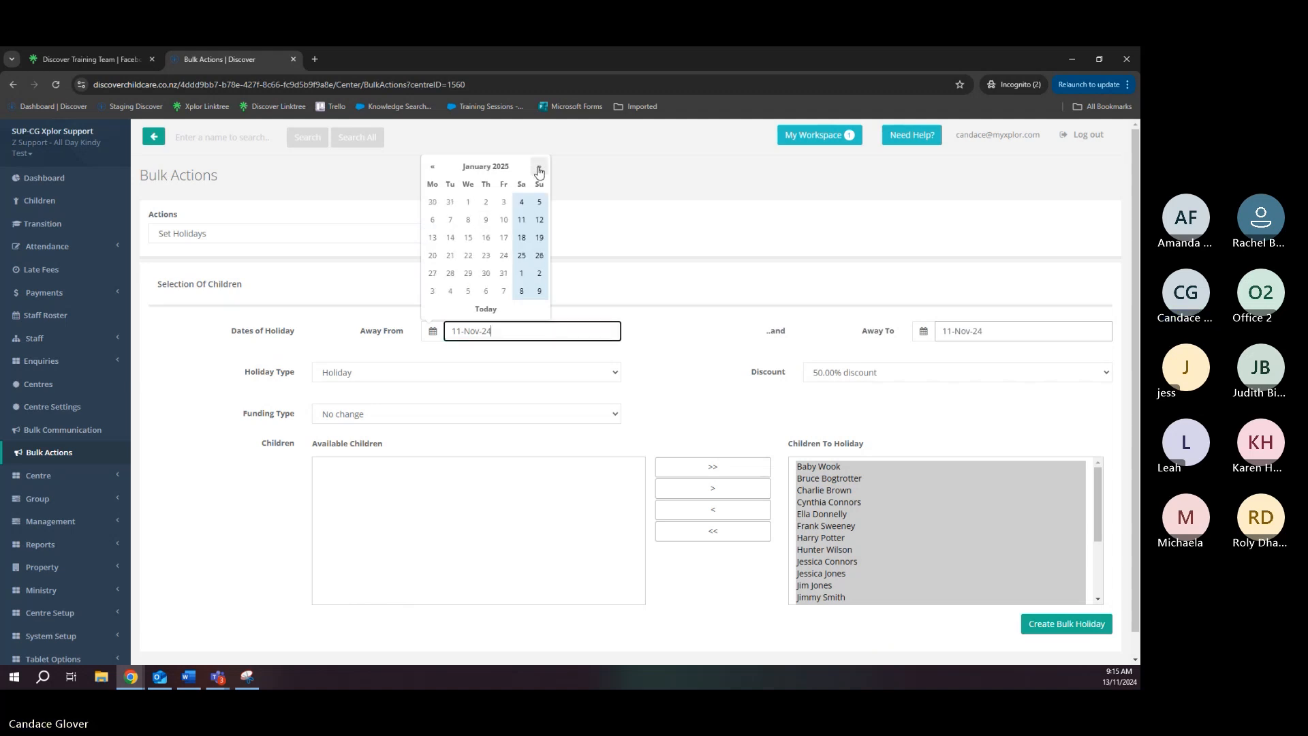
{"action": "left_click", "coordinate": [433, 274]}
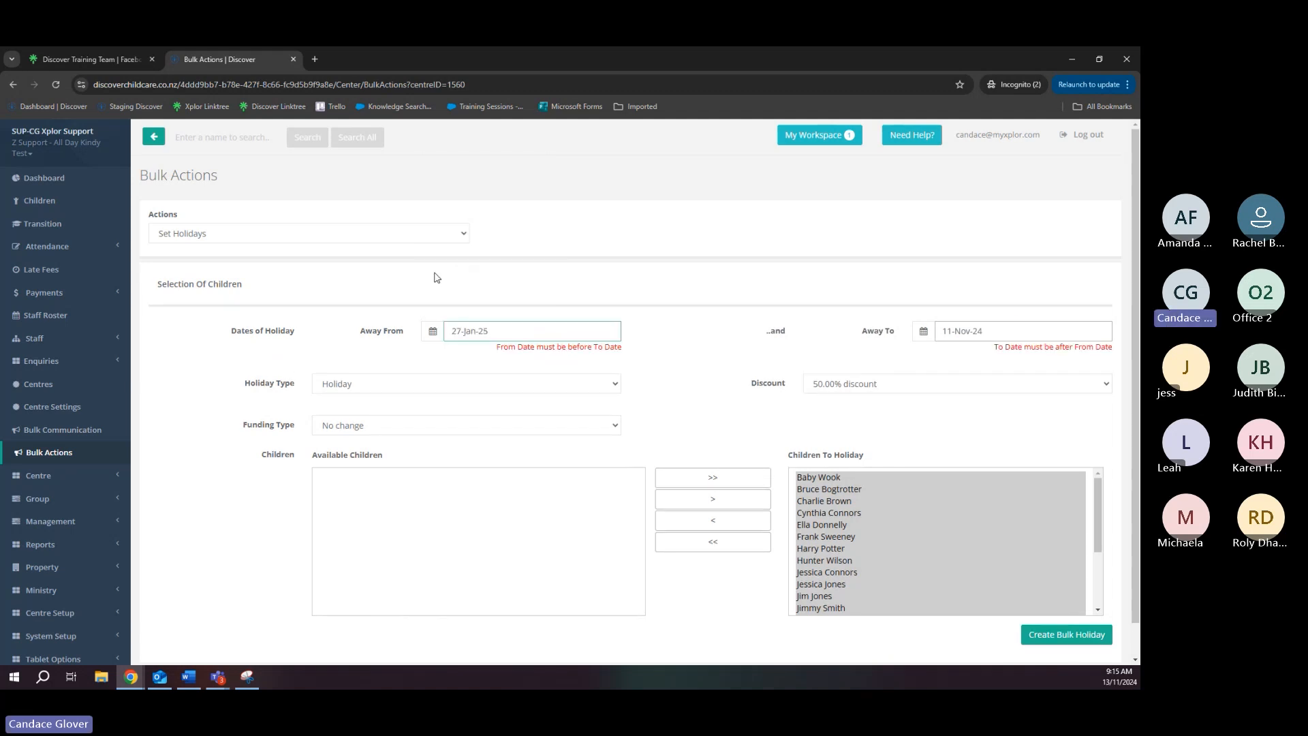
{"action": "left_click", "coordinate": [996, 330]}
{"action": "left_click", "coordinate": [1030, 166]}
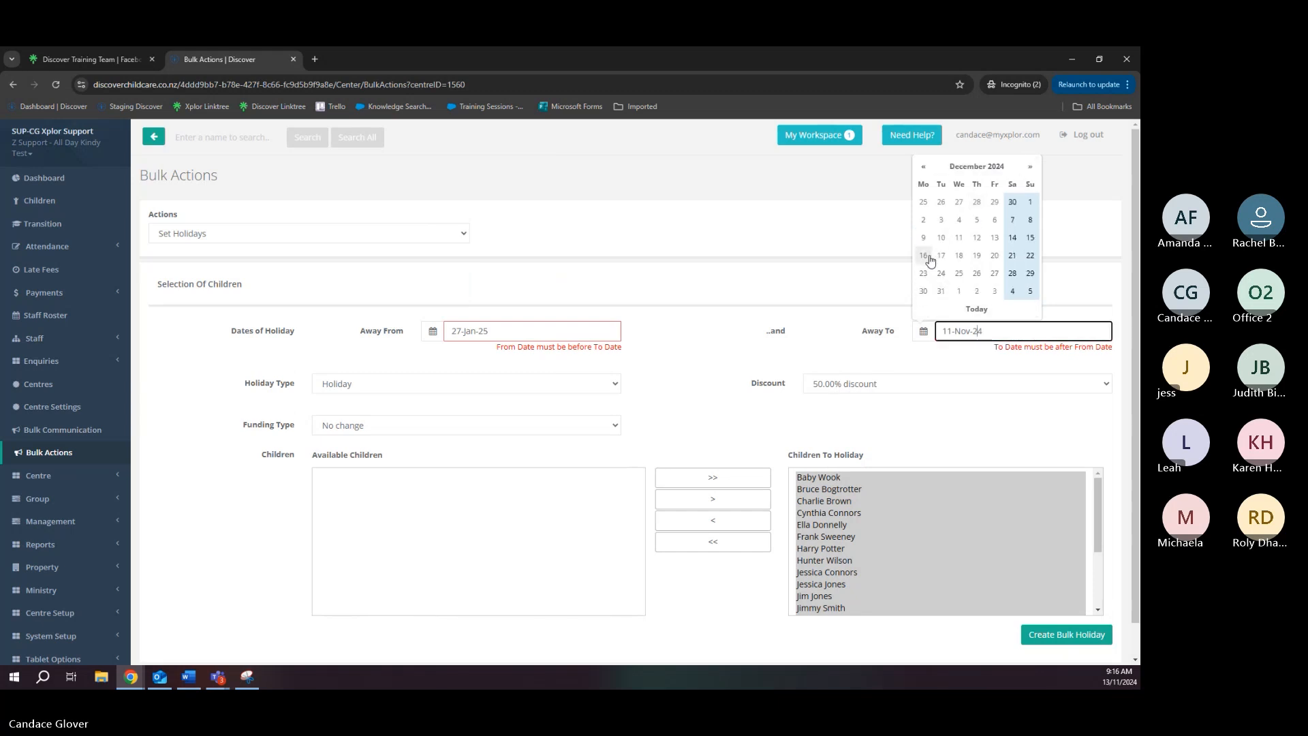
Set the bulk holiday's Away From and Away To dates both to 23-Dec-24
{"action": "left_click", "coordinate": [451, 331]}
{"action": "left_click", "coordinate": [432, 167]}
{"action": "left_click", "coordinate": [432, 273]}
{"action": "left_click", "coordinate": [1057, 331]}
{"action": "left_click", "coordinate": [924, 272]}
{"action": "left_click", "coordinate": [1063, 625]}
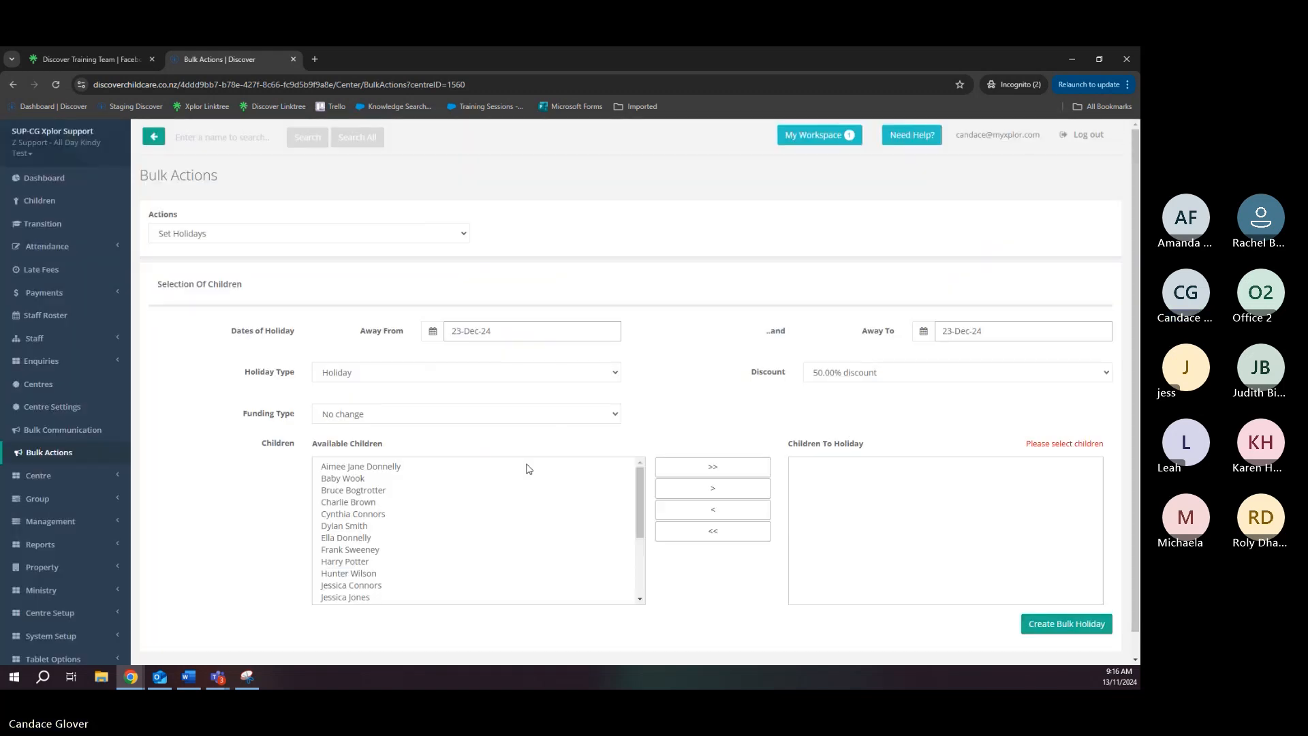
Add all available children to the Children To Holiday list and create the bulk holiday
{"action": "left_click", "coordinate": [529, 468]}
{"action": "left_click", "coordinate": [713, 467]}
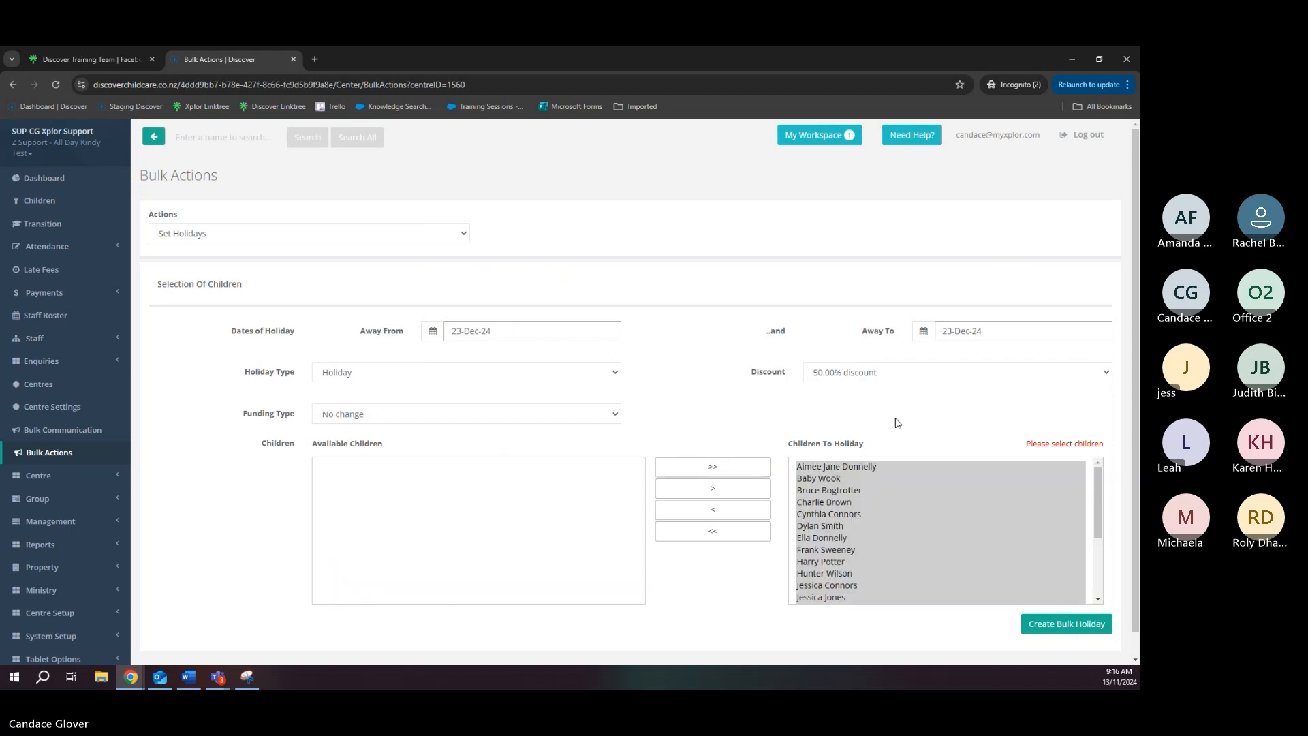
{"action": "left_click", "coordinate": [1070, 623]}
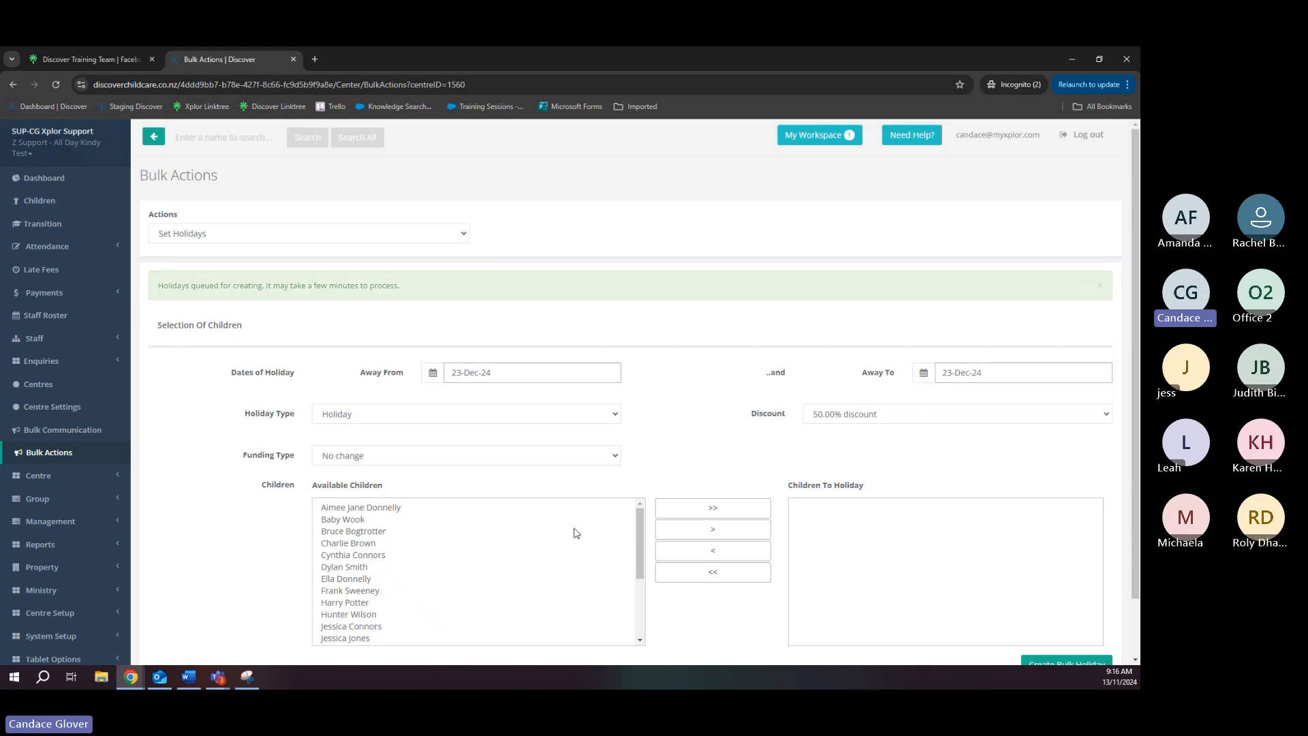
Open the centre settings and try raising # Holiday Days under Centre Holidays to 24 and on to 53 without saving
{"action": "left_click", "coordinate": [70, 407]}
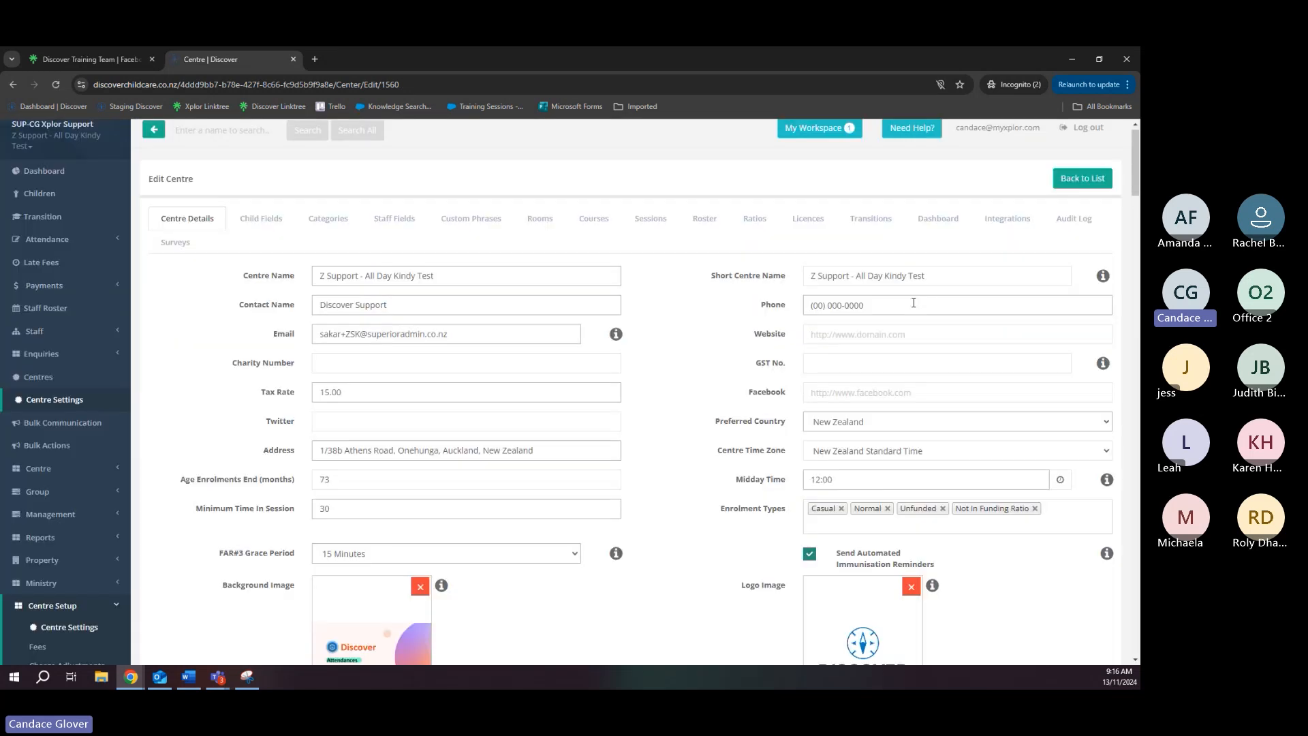
{"action": "scroll", "coordinate": [586, 463], "scroll_direction": "down", "scroll_amount": 5}
{"action": "scroll", "coordinate": [586, 466], "scroll_direction": "down", "scroll_amount": 8}
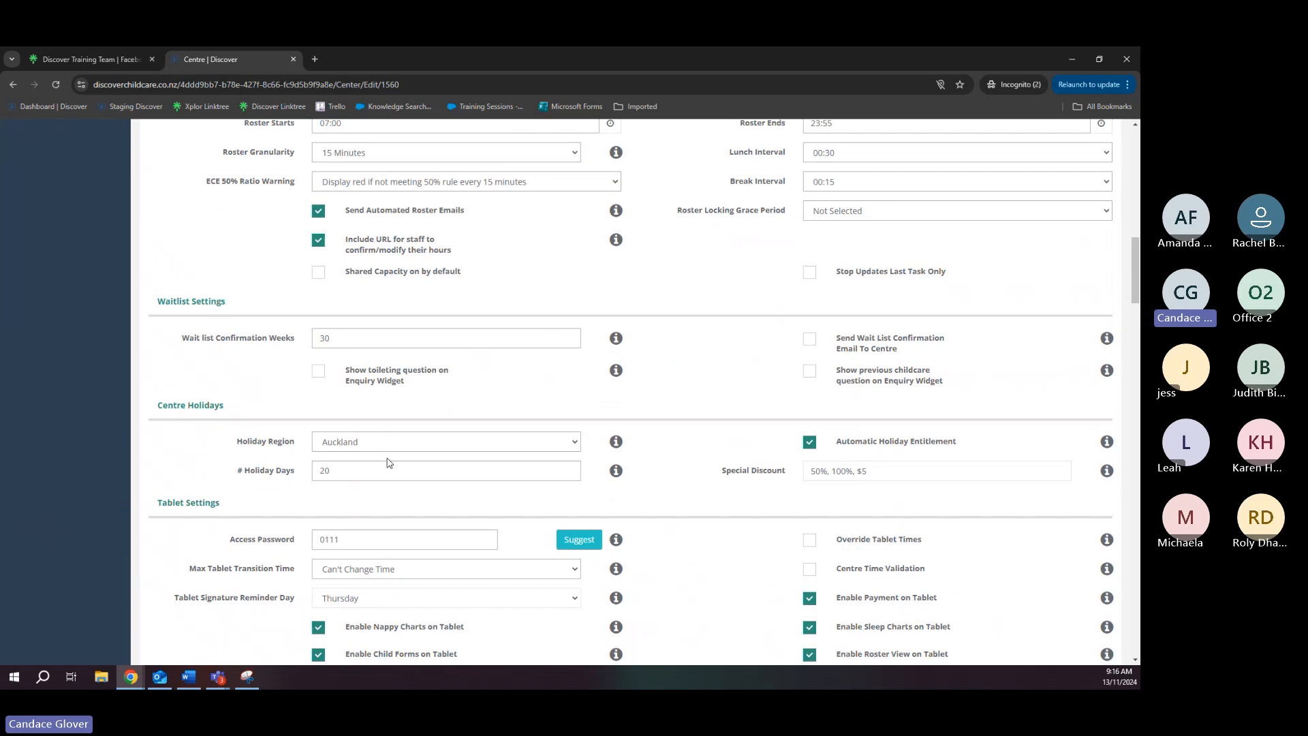
{"action": "left_click", "coordinate": [569, 470]}
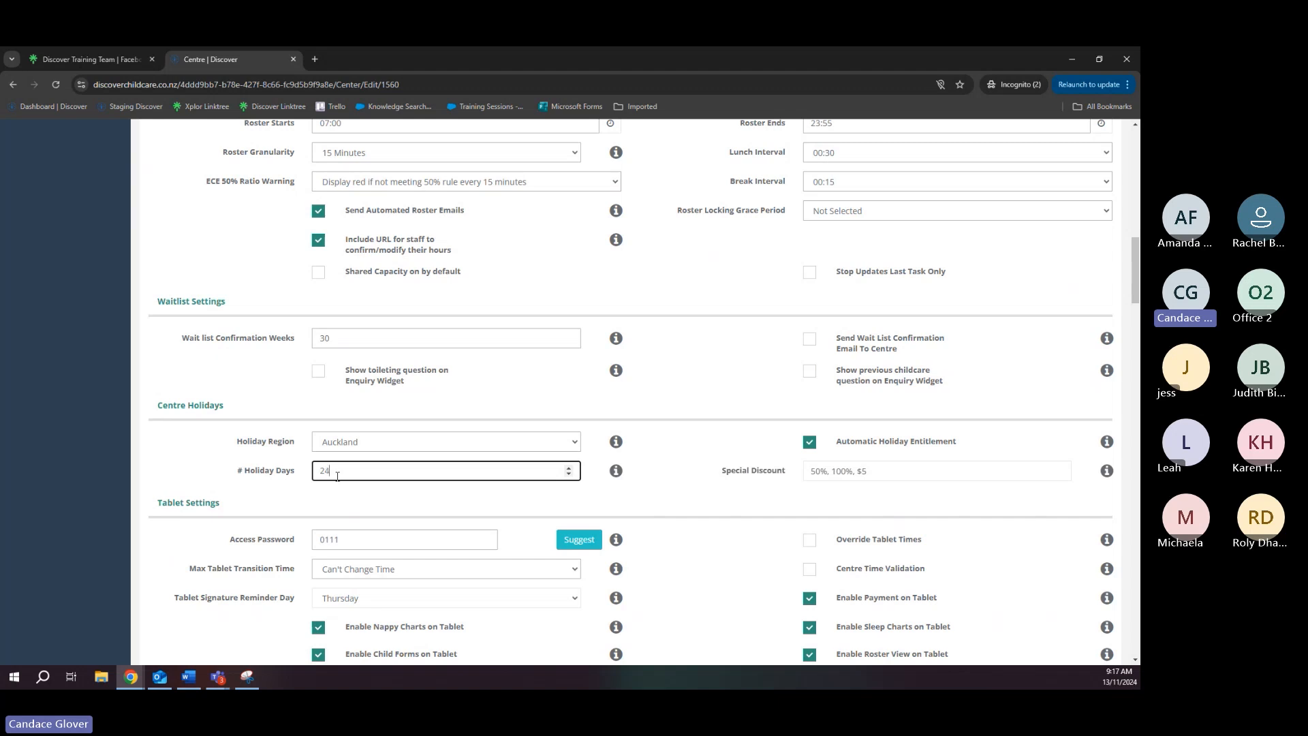
{"action": "scroll", "coordinate": [337, 476], "scroll_direction": "up", "scroll_amount": 14}
{"action": "left_click", "coordinate": [276, 481]}
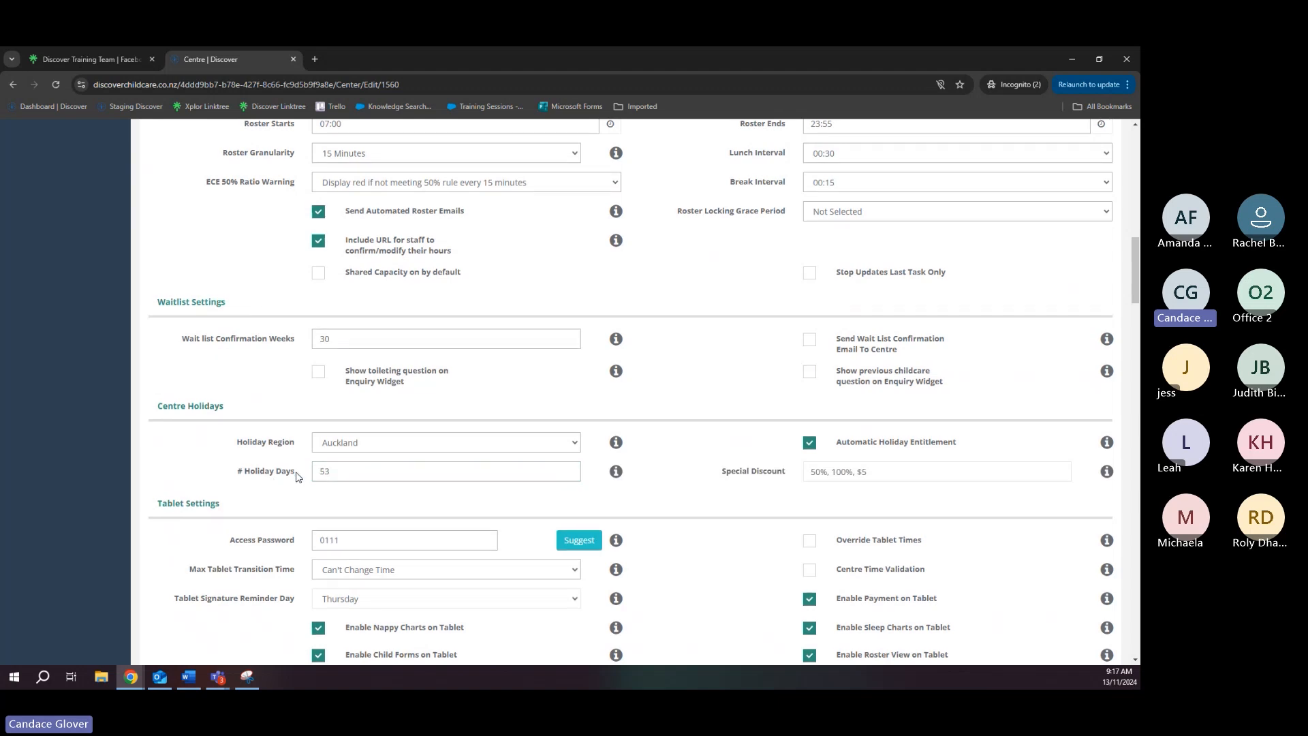
{"action": "left_click", "coordinate": [355, 471]}
{"action": "left_click", "coordinate": [216, 486]}
Look through the available children reports and open the Holidays report
{"action": "scroll", "coordinate": [214, 485], "scroll_direction": "up", "scroll_amount": 3}
{"action": "scroll", "coordinate": [198, 481], "scroll_direction": "up", "scroll_amount": 7}
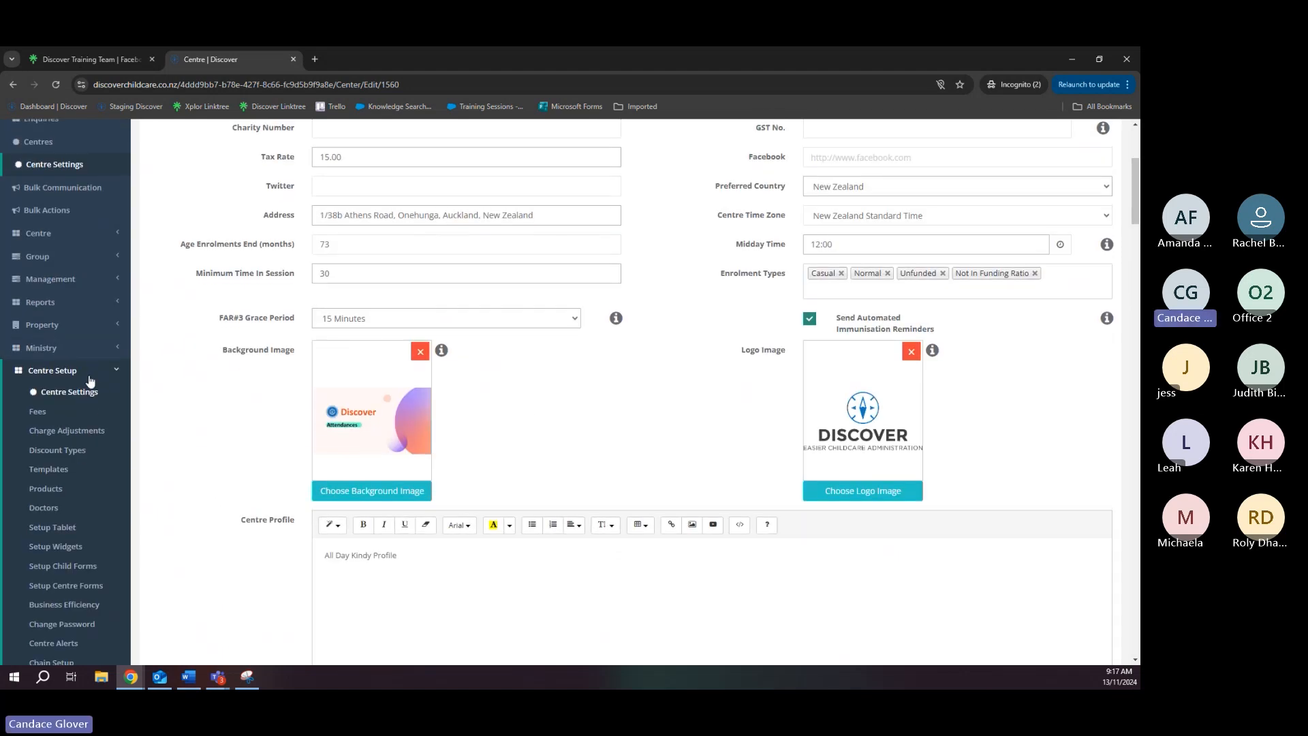
{"action": "left_click", "coordinate": [113, 373]}
{"action": "left_click", "coordinate": [117, 303]}
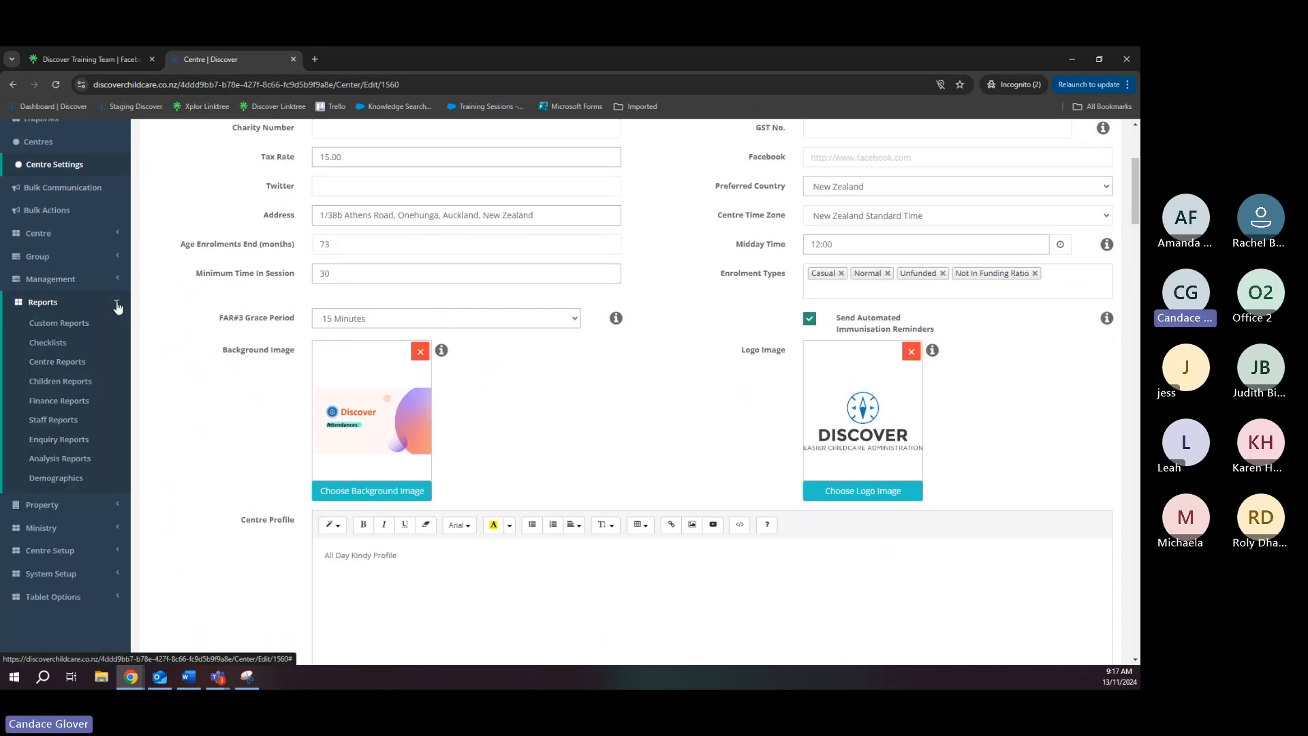
{"action": "left_click", "coordinate": [69, 381]}
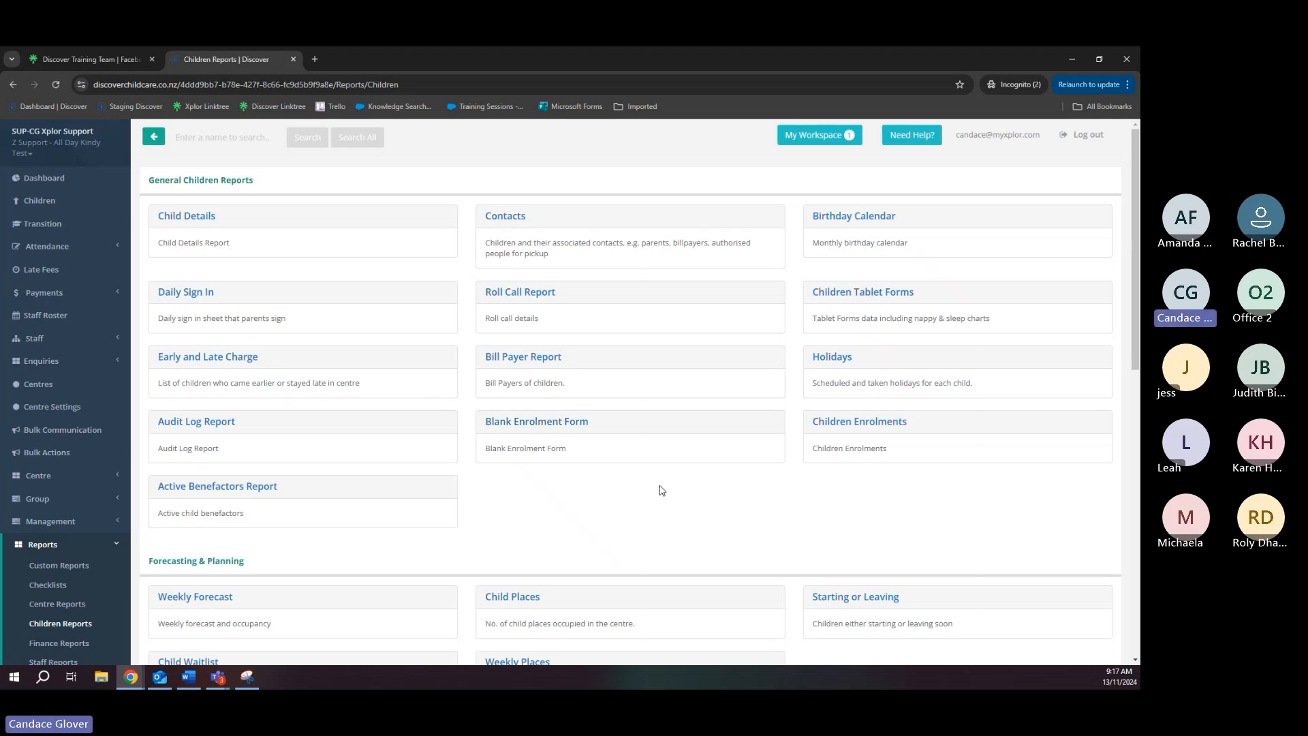
{"action": "scroll", "coordinate": [660, 490], "scroll_direction": "down", "scroll_amount": 4}
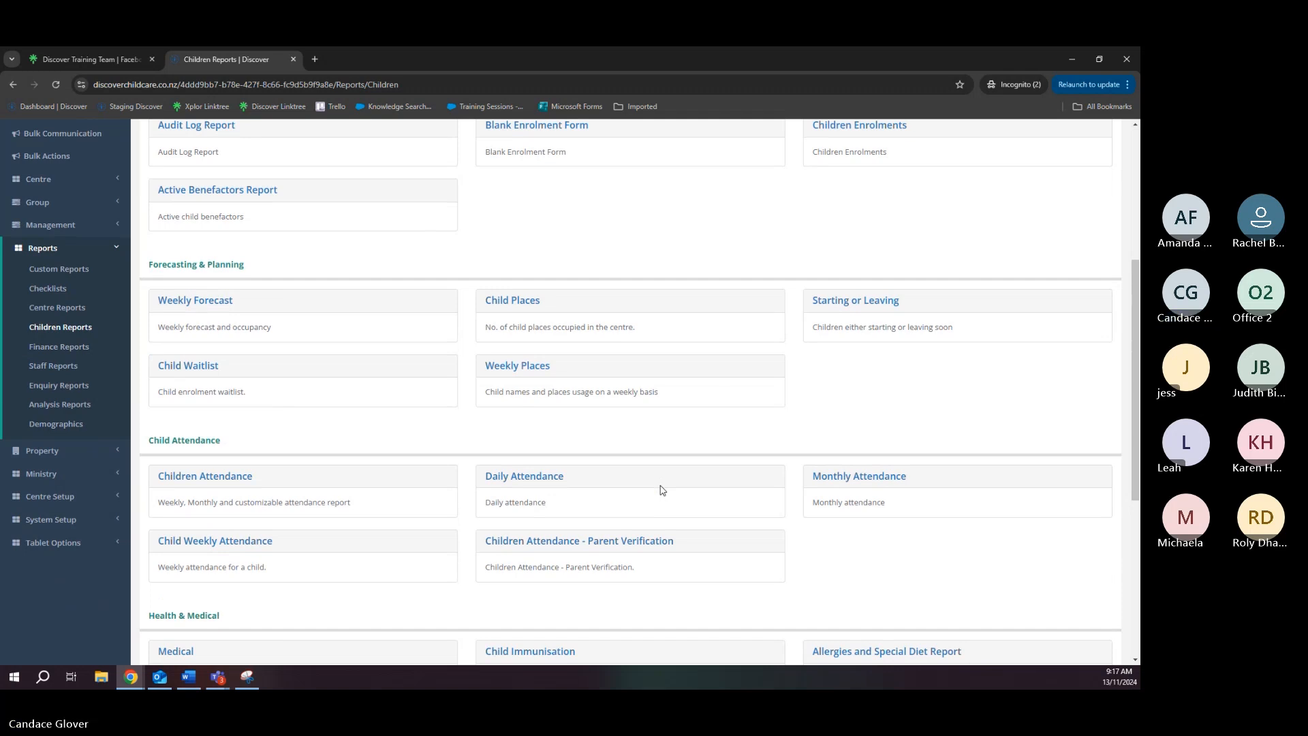
{"action": "scroll", "coordinate": [660, 490], "scroll_direction": "down", "scroll_amount": 5}
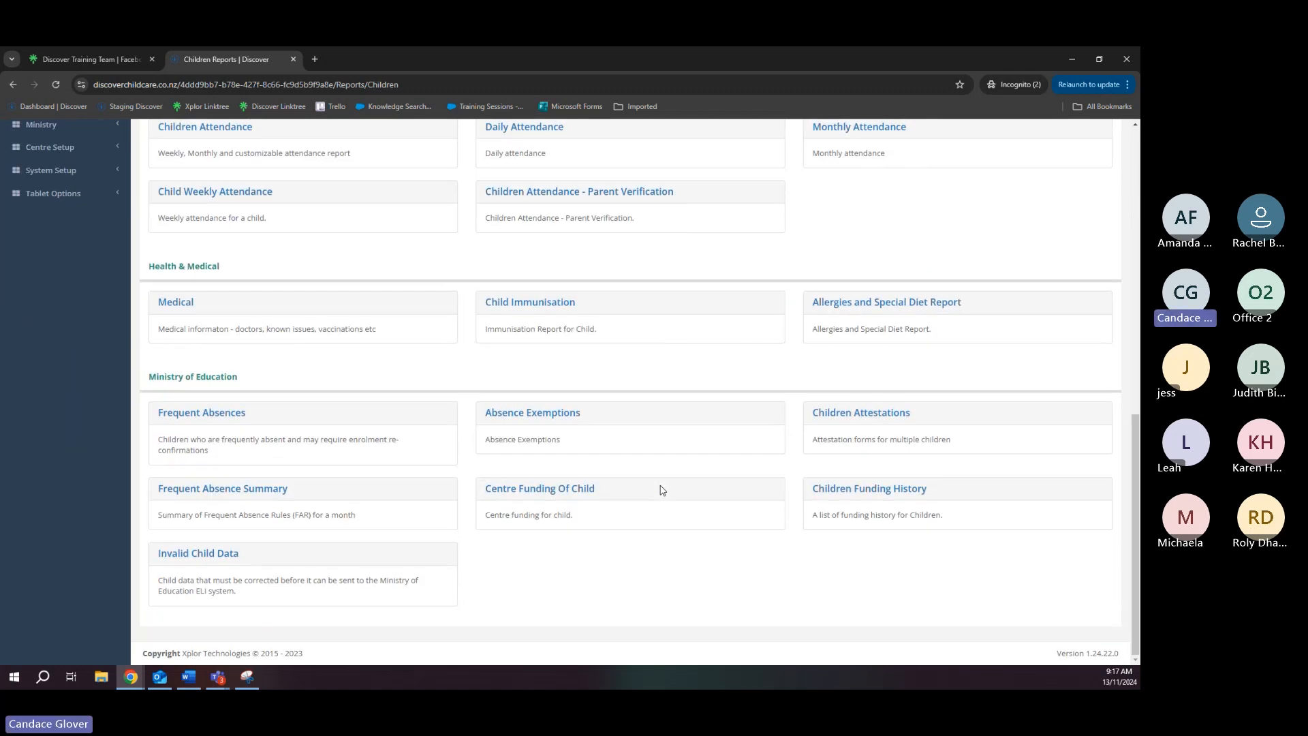
{"action": "scroll", "coordinate": [732, 578], "scroll_direction": "up", "scroll_amount": 9}
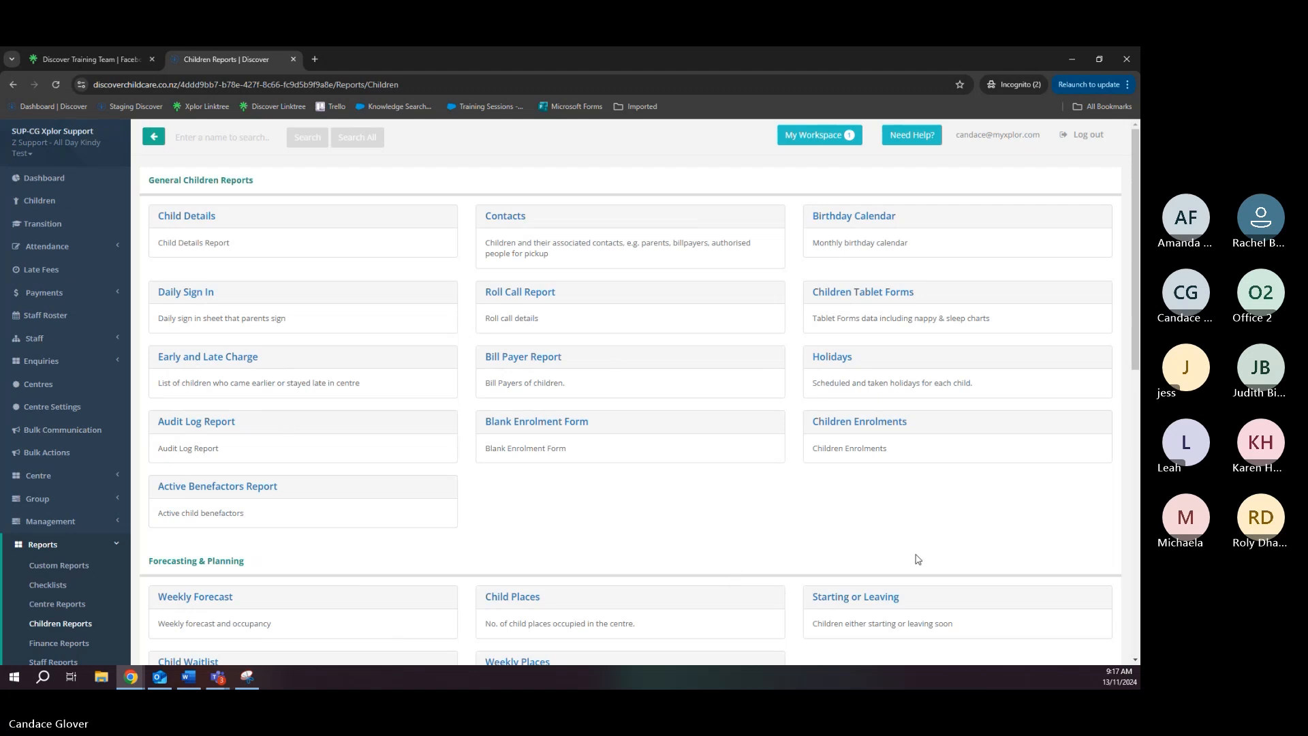
{"action": "left_click", "coordinate": [832, 357]}
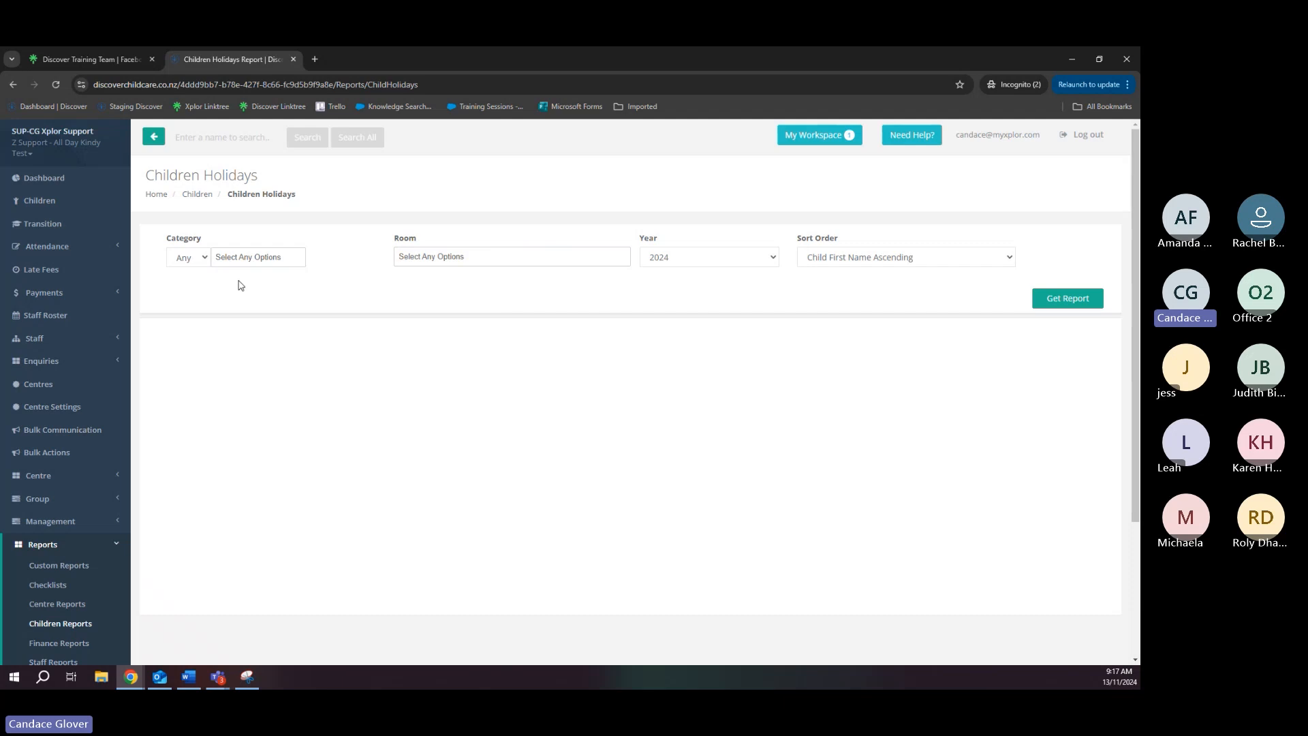
Generate the Children Holidays report for the Kakapo room with children in room as of December-2024
{"action": "left_click", "coordinate": [253, 259]}
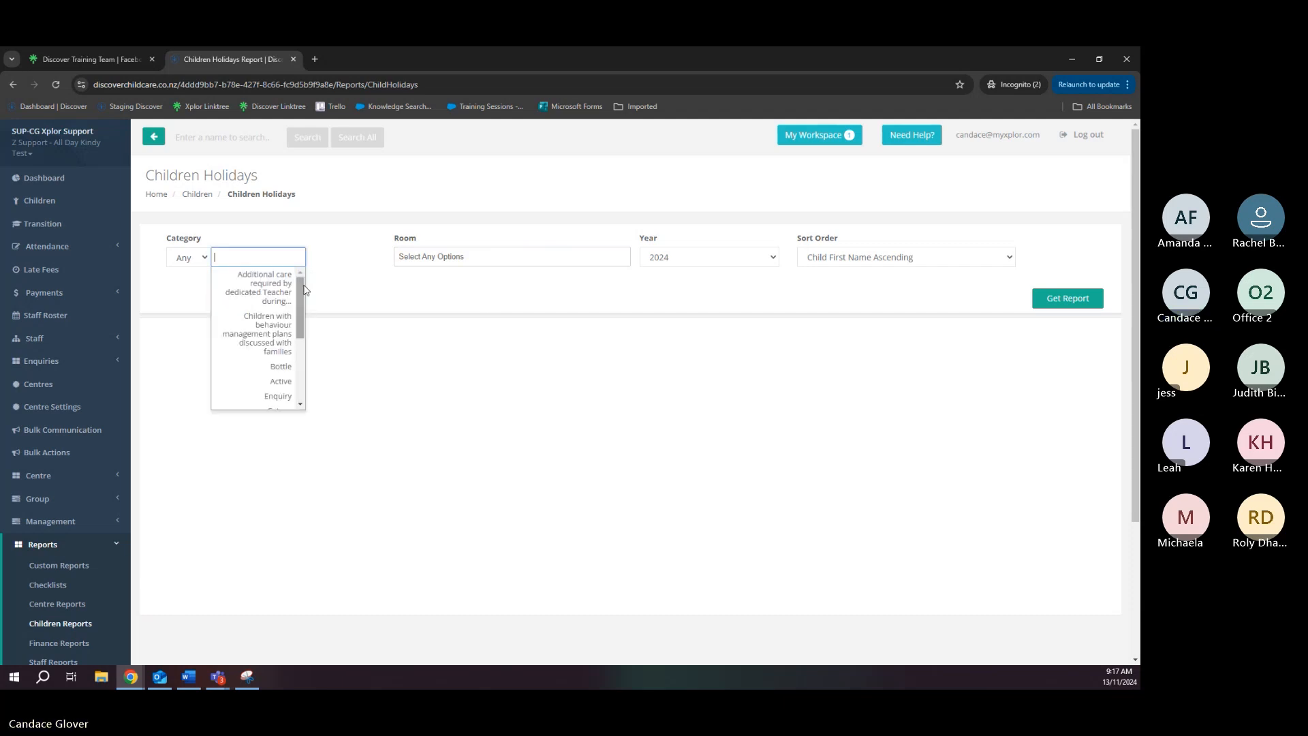
{"action": "mouse_move", "coordinate": [304, 289]}
{"action": "left_mouse_down"}
{"action": "mouse_move", "coordinate": [315, 362]}
{"action": "mouse_move", "coordinate": [303, 273]}
{"action": "left_mouse_up"}
{"action": "left_click", "coordinate": [355, 260]}
{"action": "left_click", "coordinate": [558, 253]}
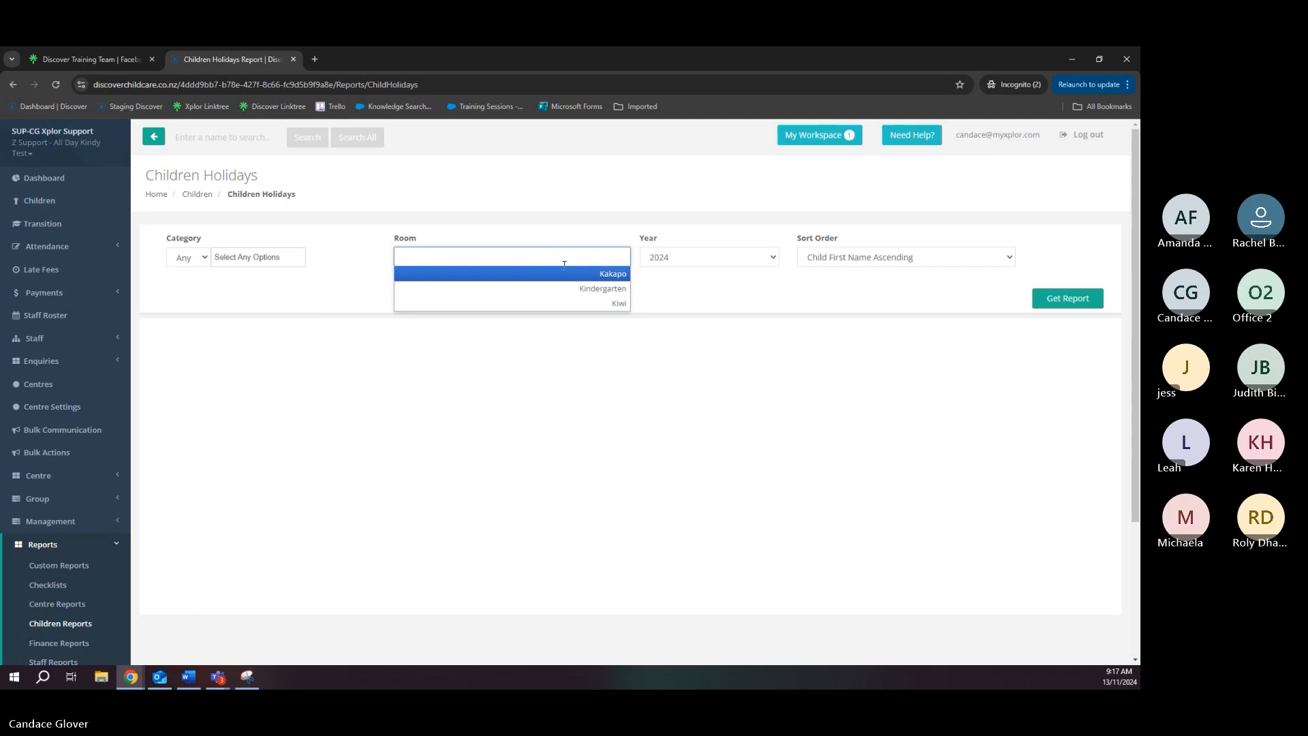
{"action": "left_click", "coordinate": [605, 274]}
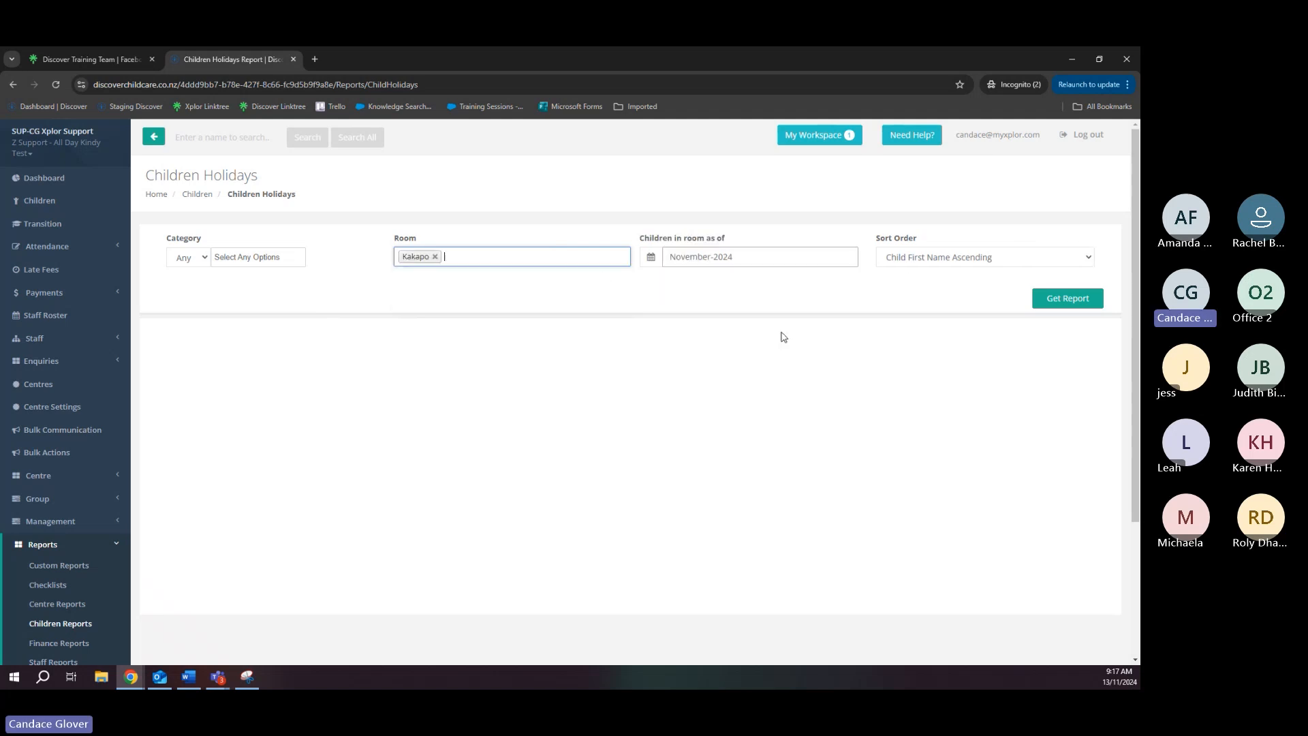
{"action": "left_click", "coordinate": [795, 262]}
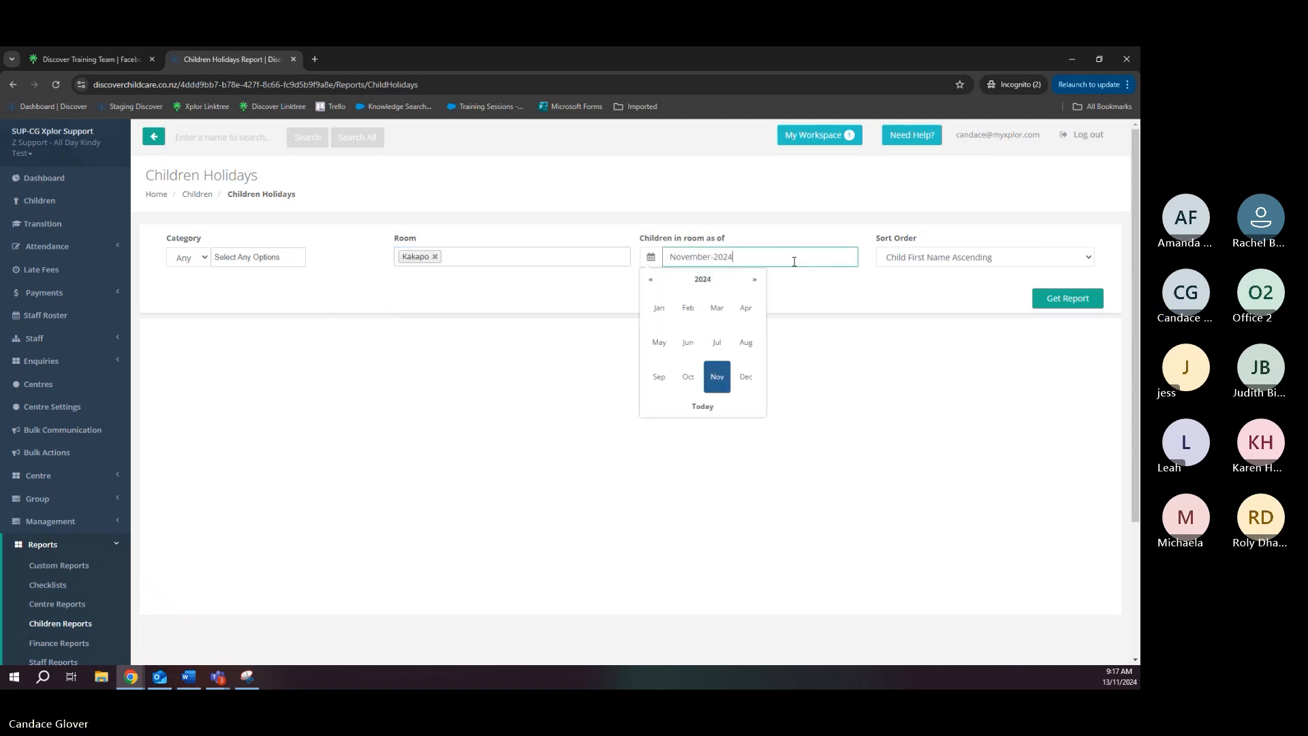
{"action": "left_click", "coordinate": [743, 378]}
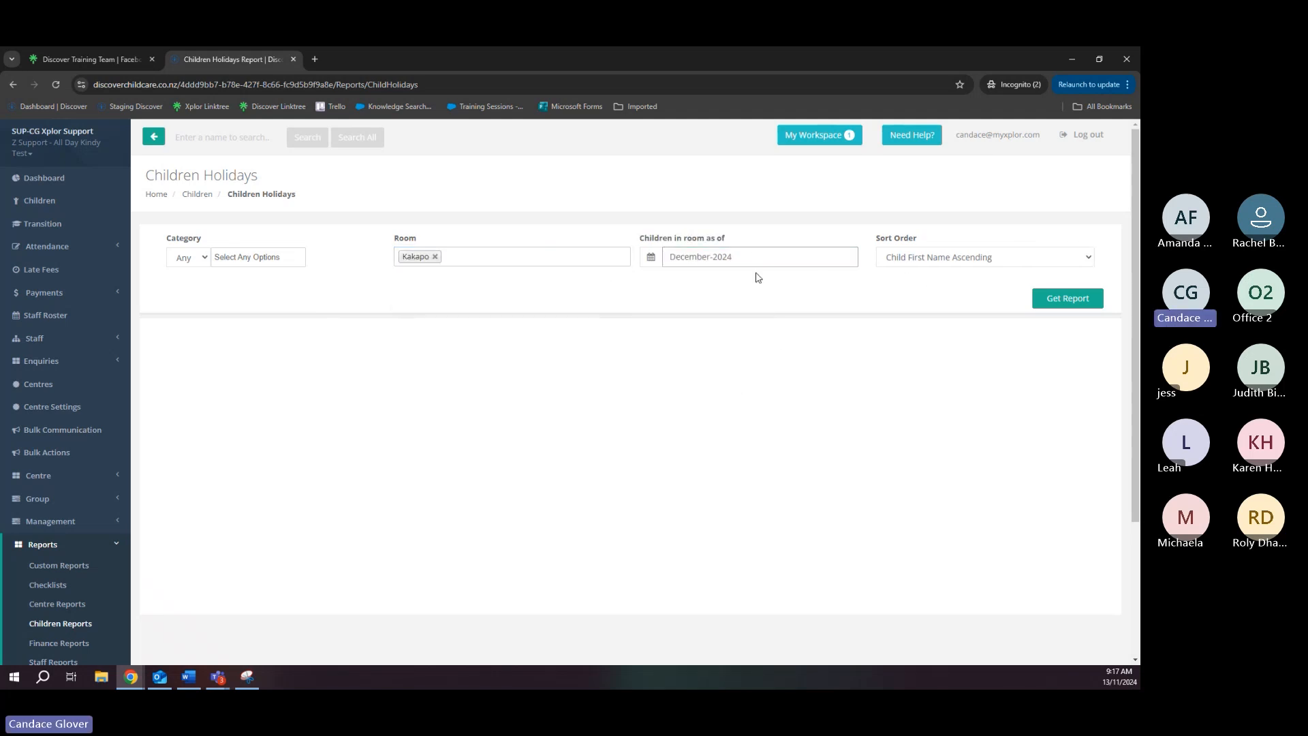
{"action": "left_click", "coordinate": [1067, 298]}
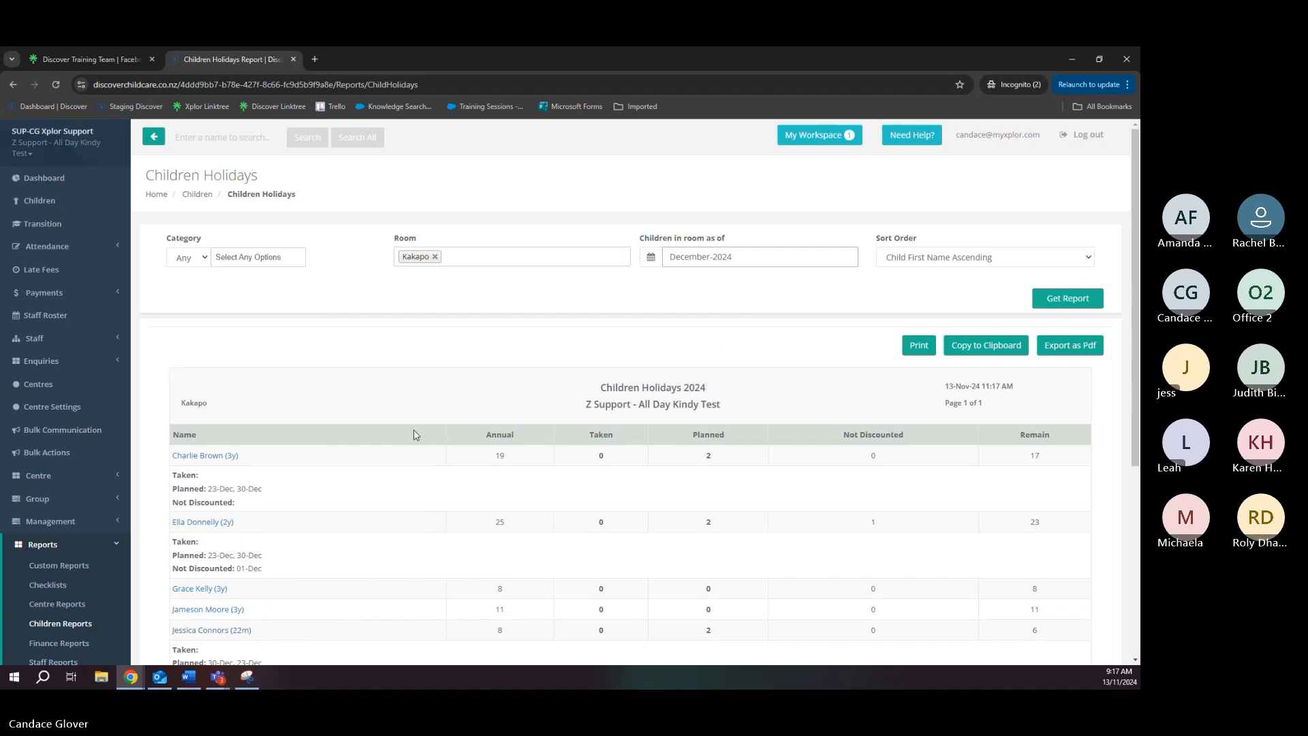
Review each child's annual, taken, planned, not discounted and remaining holidays in the report
{"action": "scroll", "coordinate": [417, 435], "scroll_direction": "down", "scroll_amount": 1}
{"action": "scroll", "coordinate": [417, 434], "scroll_direction": "down", "scroll_amount": 1}
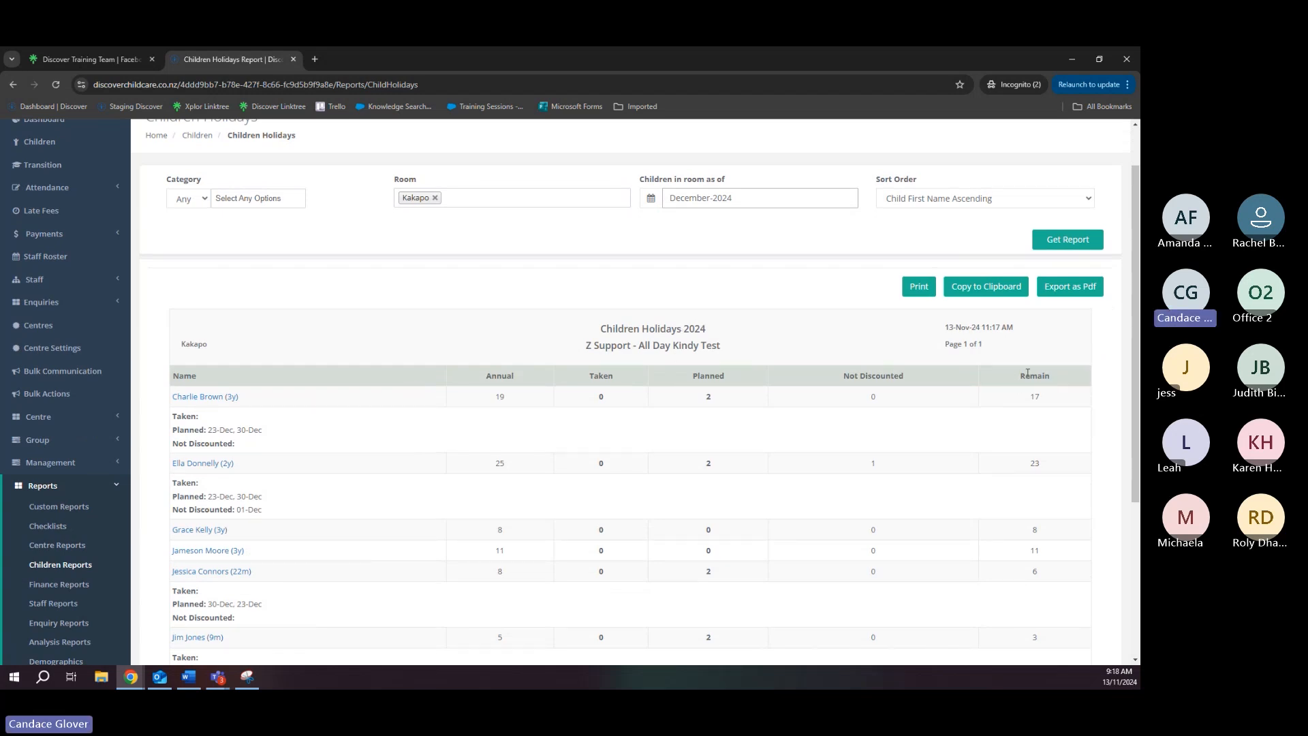
{"action": "left_click_drag", "start_coordinate": [1022, 375], "coordinate": [1057, 381]}
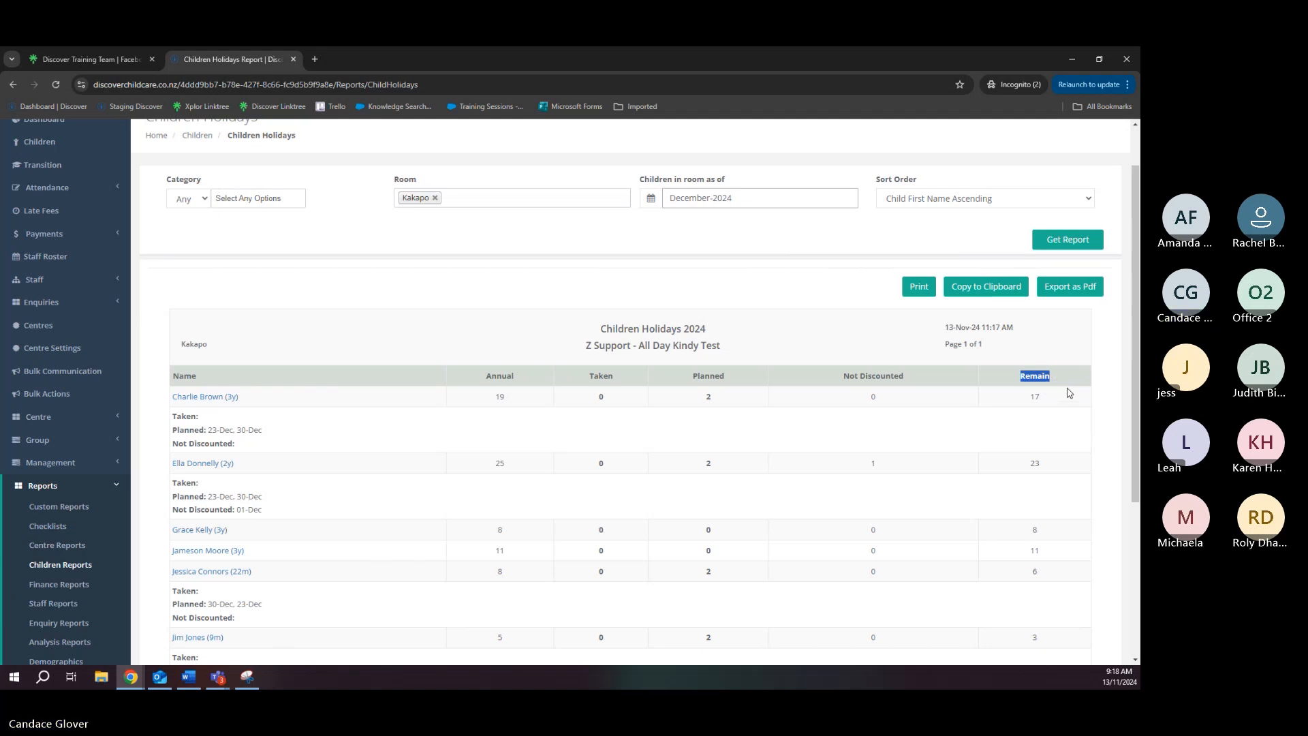
{"action": "scroll", "coordinate": [1056, 419], "scroll_direction": "down", "scroll_amount": 4}
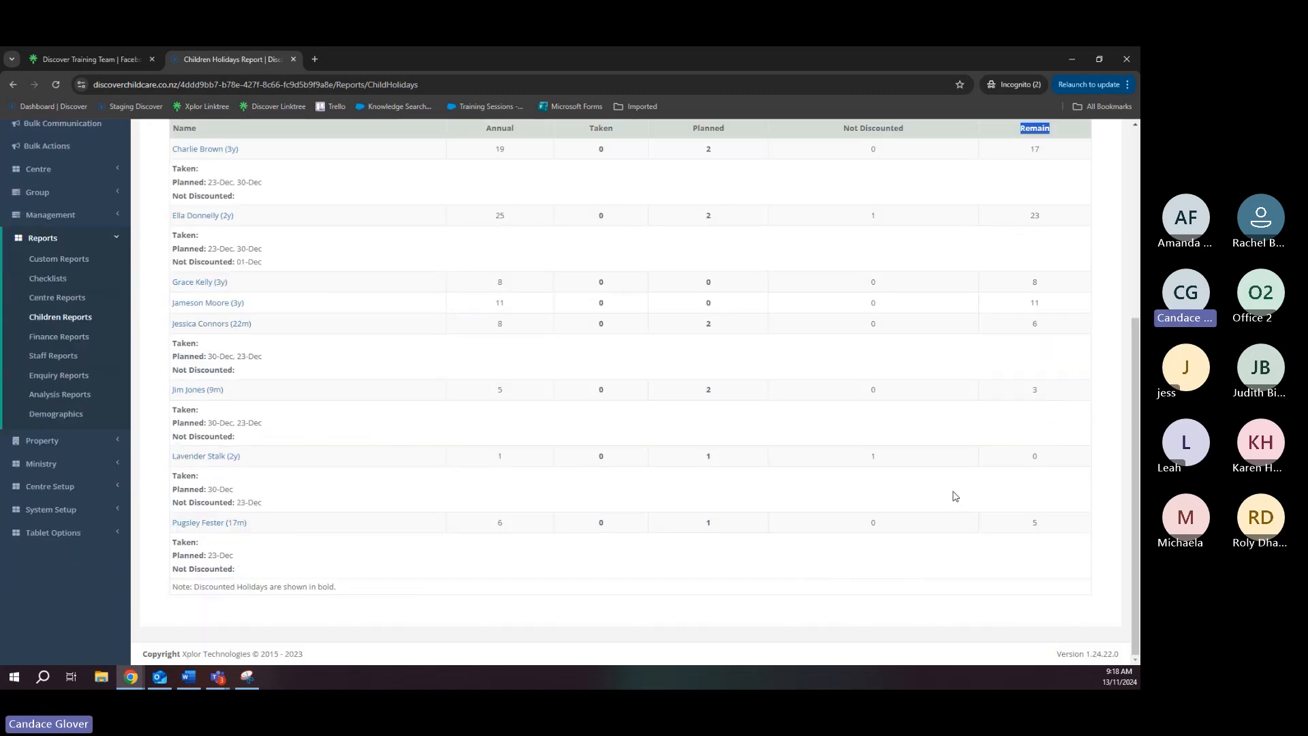
{"action": "scroll", "coordinate": [955, 496], "scroll_direction": "up", "scroll_amount": 5}
{"action": "scroll", "coordinate": [940, 450], "scroll_direction": "down", "scroll_amount": 2}
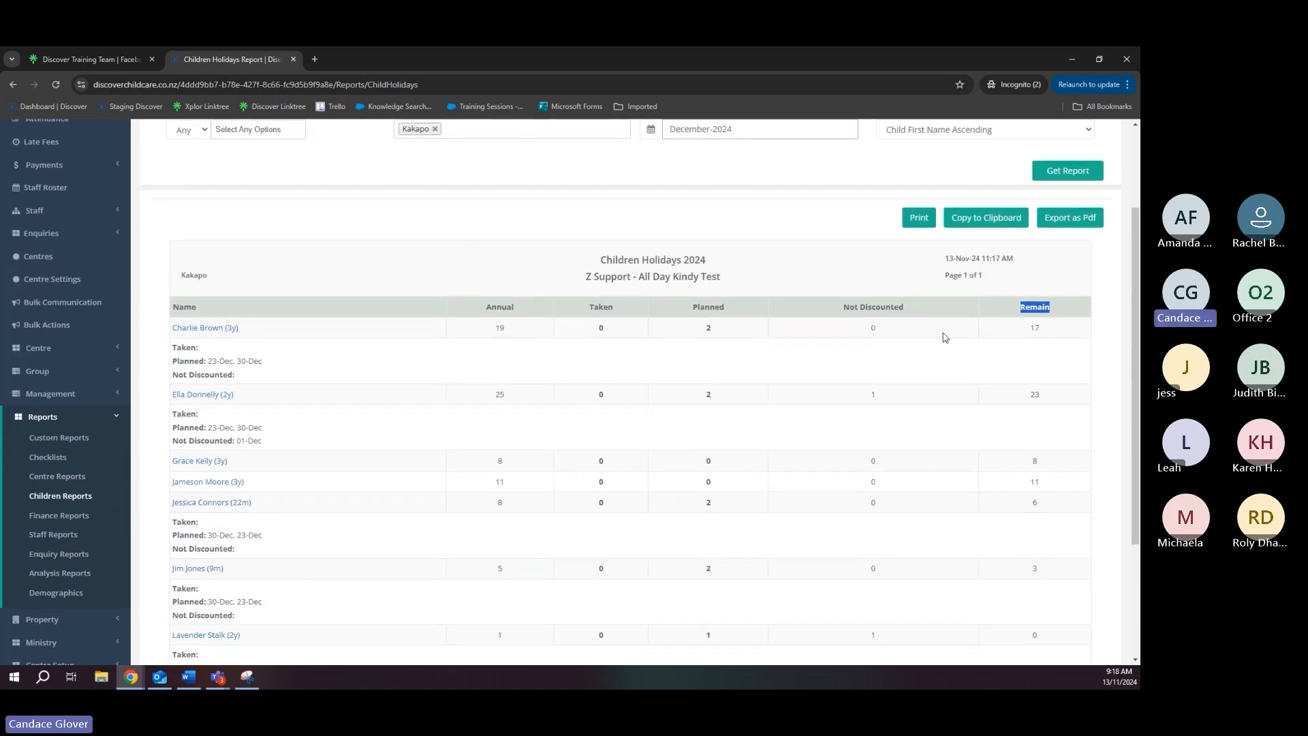
Review the remaining holidays in the report and open the calendar of the two-year-old with 0 days remaining
{"action": "scroll", "coordinate": [898, 444], "scroll_direction": "down", "scroll_amount": 3}
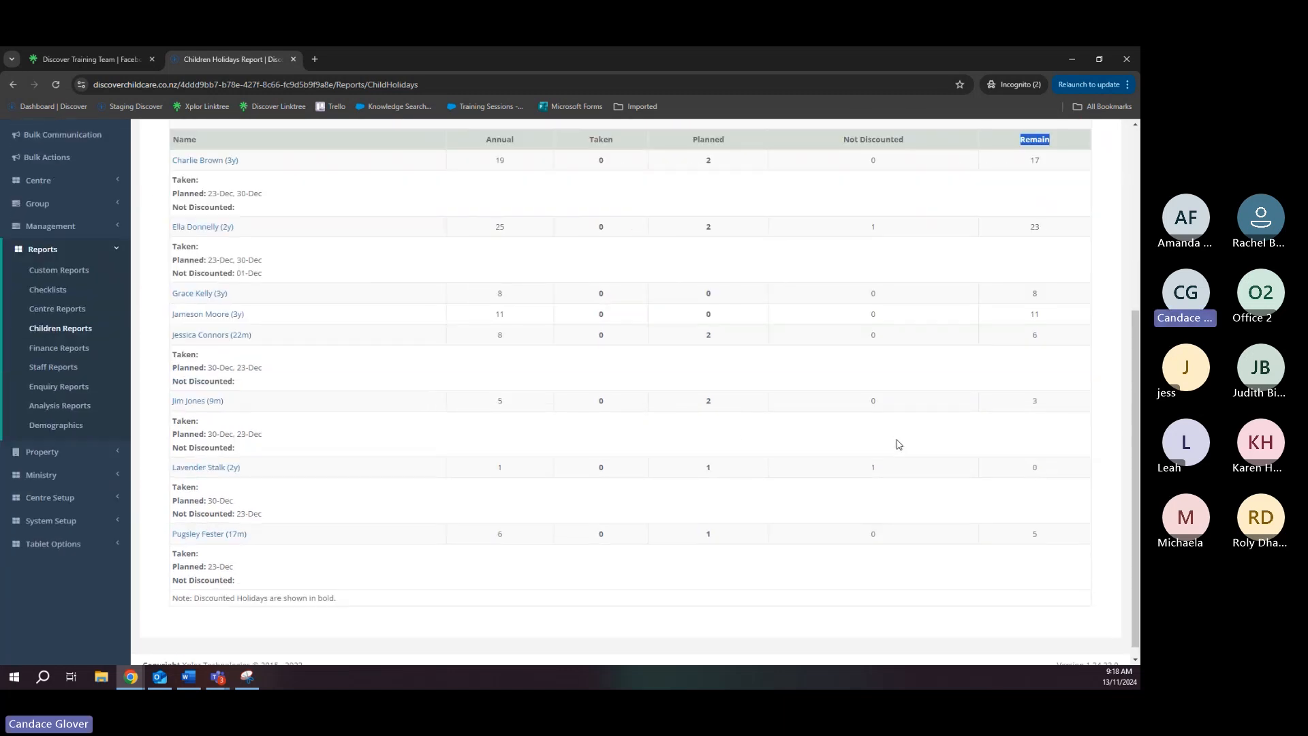
{"action": "scroll", "coordinate": [898, 444], "scroll_direction": "up", "scroll_amount": 3}
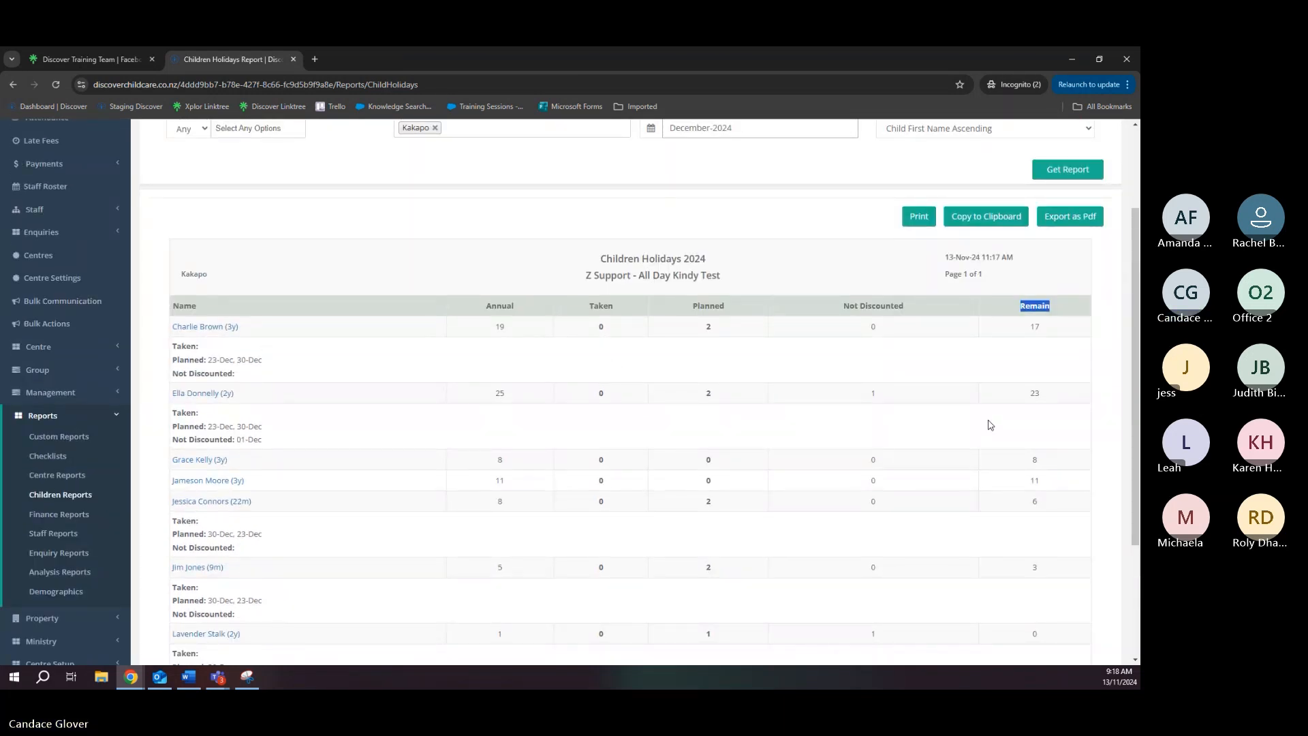
{"action": "scroll", "coordinate": [1001, 411], "scroll_direction": "down", "scroll_amount": 2}
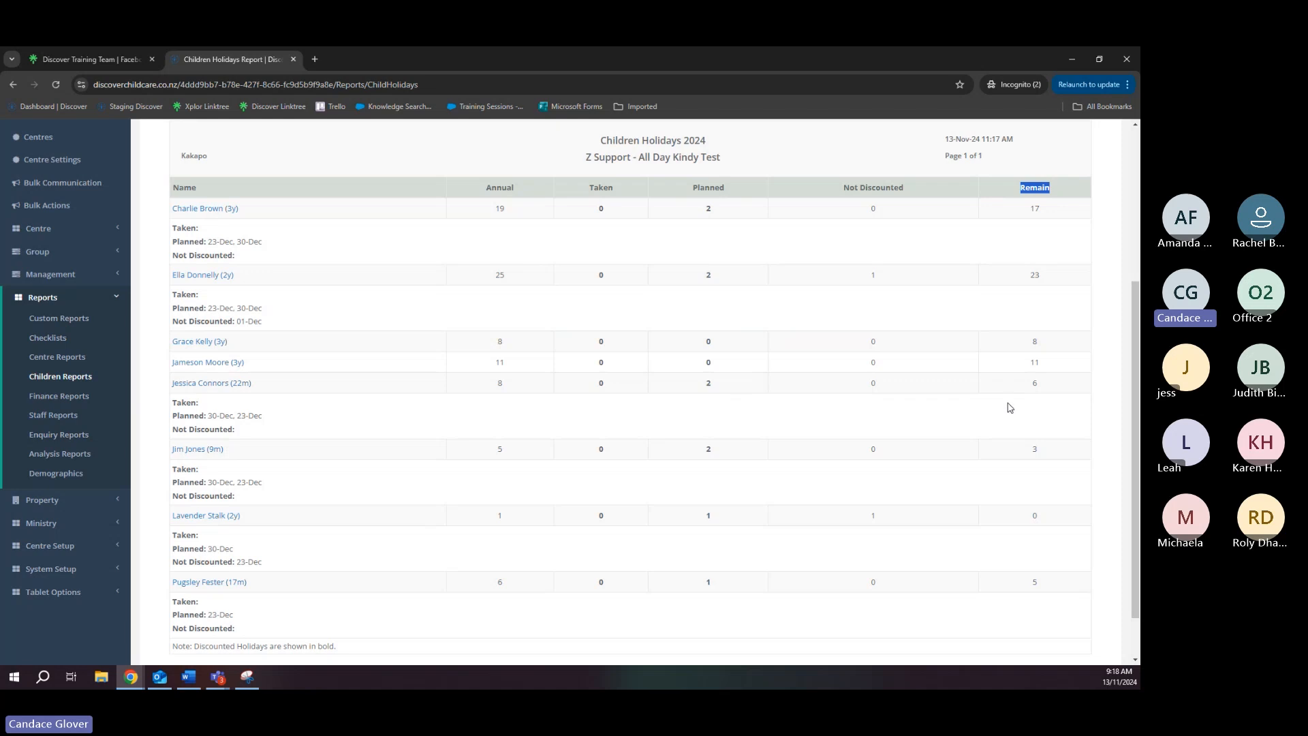
{"action": "scroll", "coordinate": [419, 451], "scroll_direction": "up", "scroll_amount": 4}
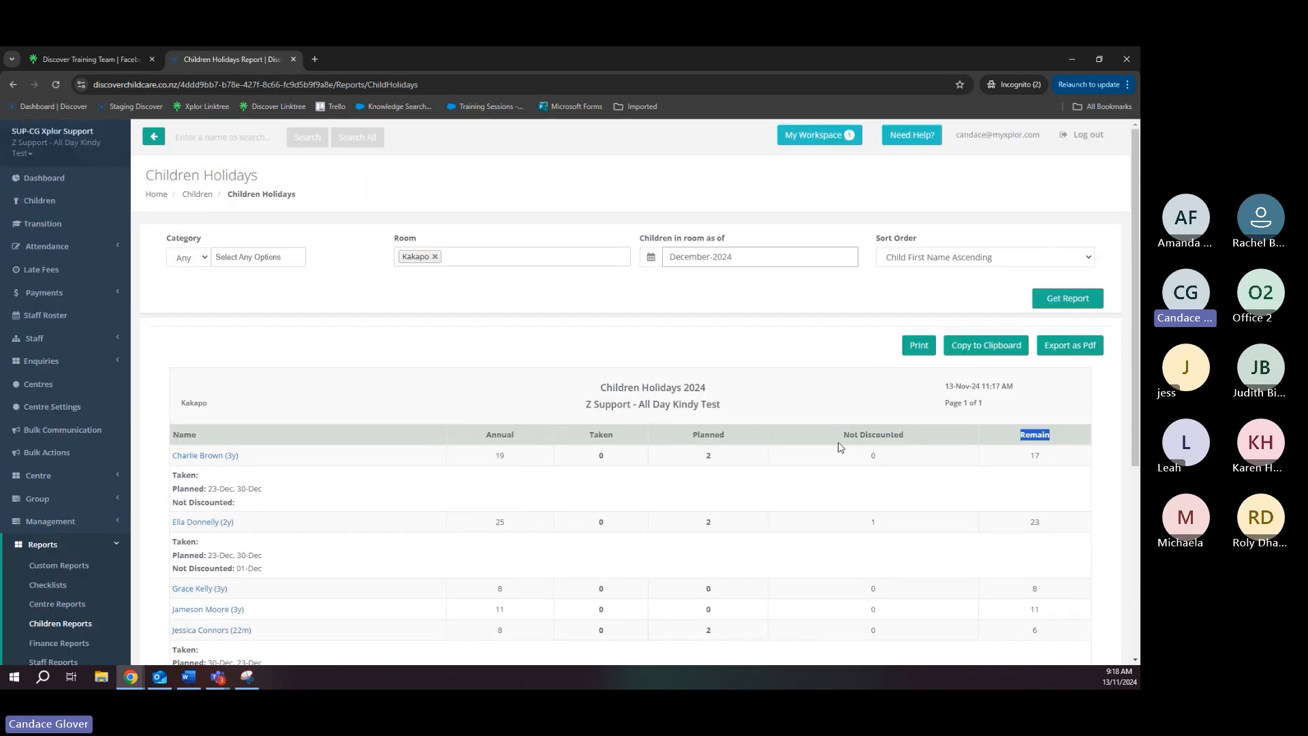
{"action": "scroll", "coordinate": [1008, 466], "scroll_direction": "down", "scroll_amount": 5}
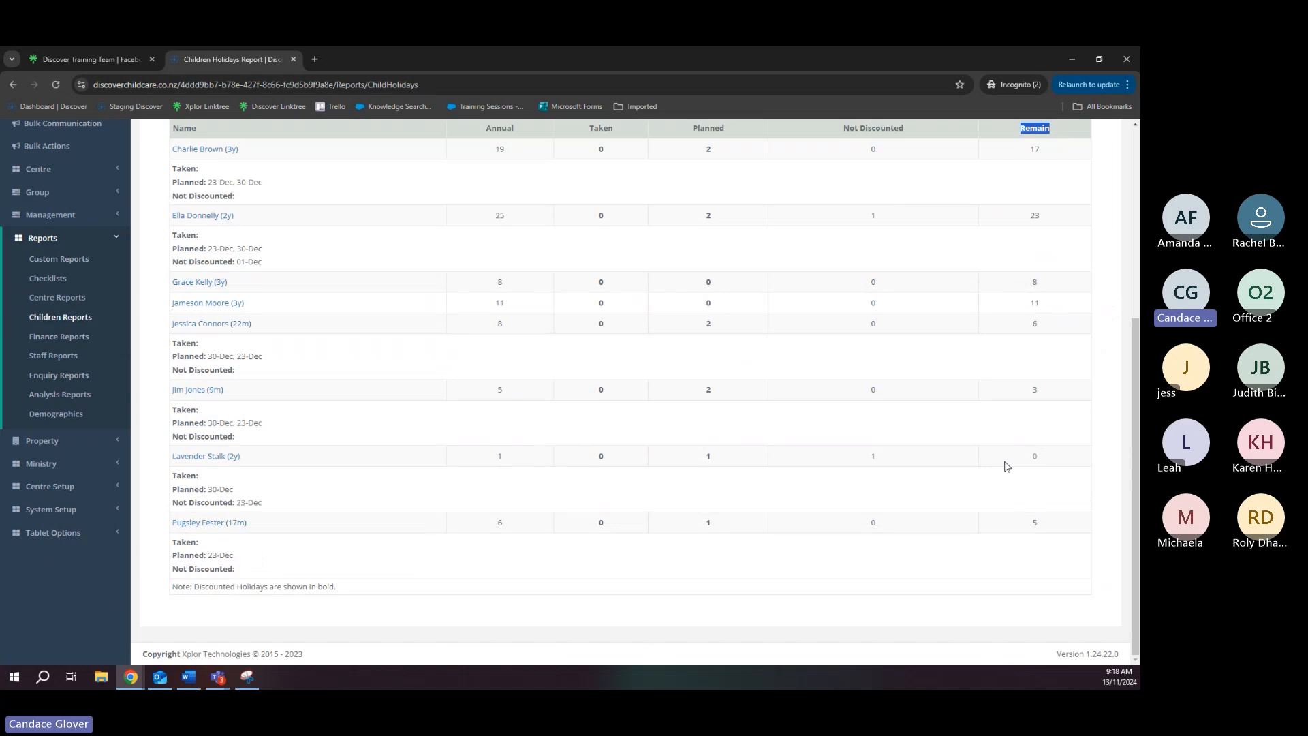
{"action": "left_click", "coordinate": [203, 458]}
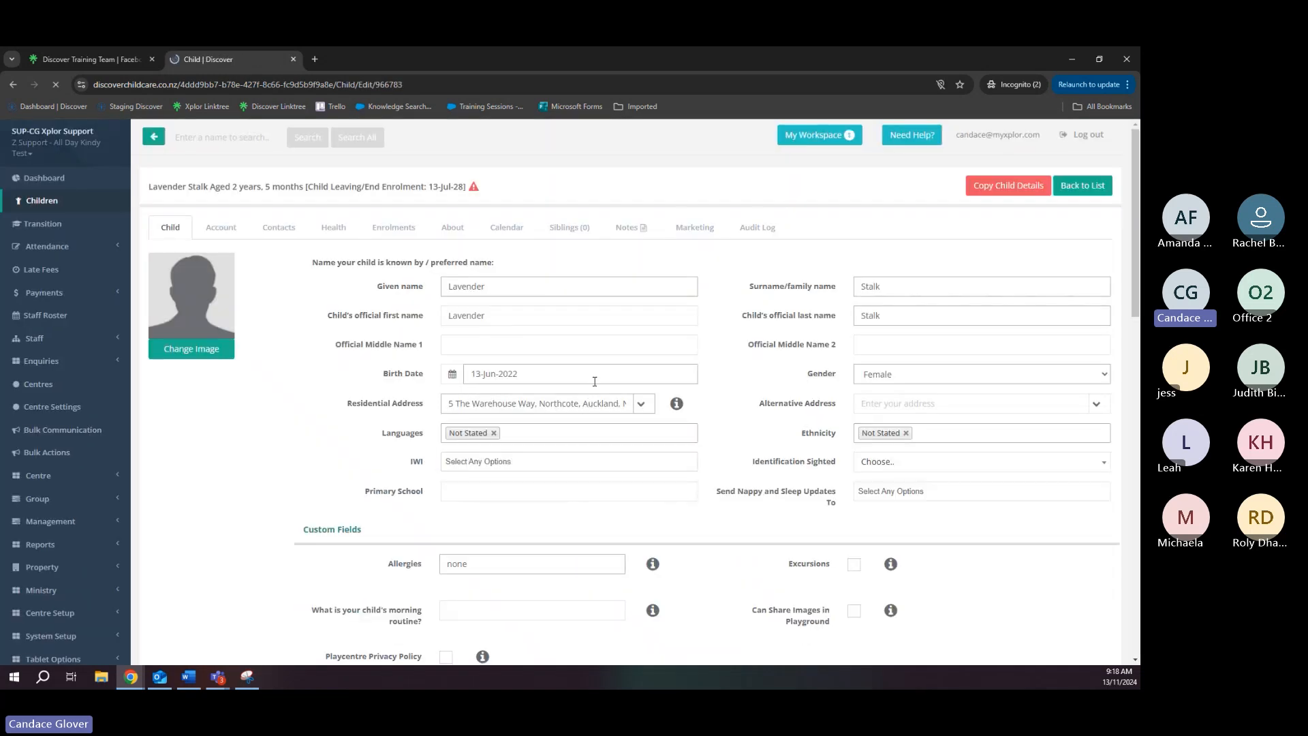
{"action": "left_click", "coordinate": [507, 228]}
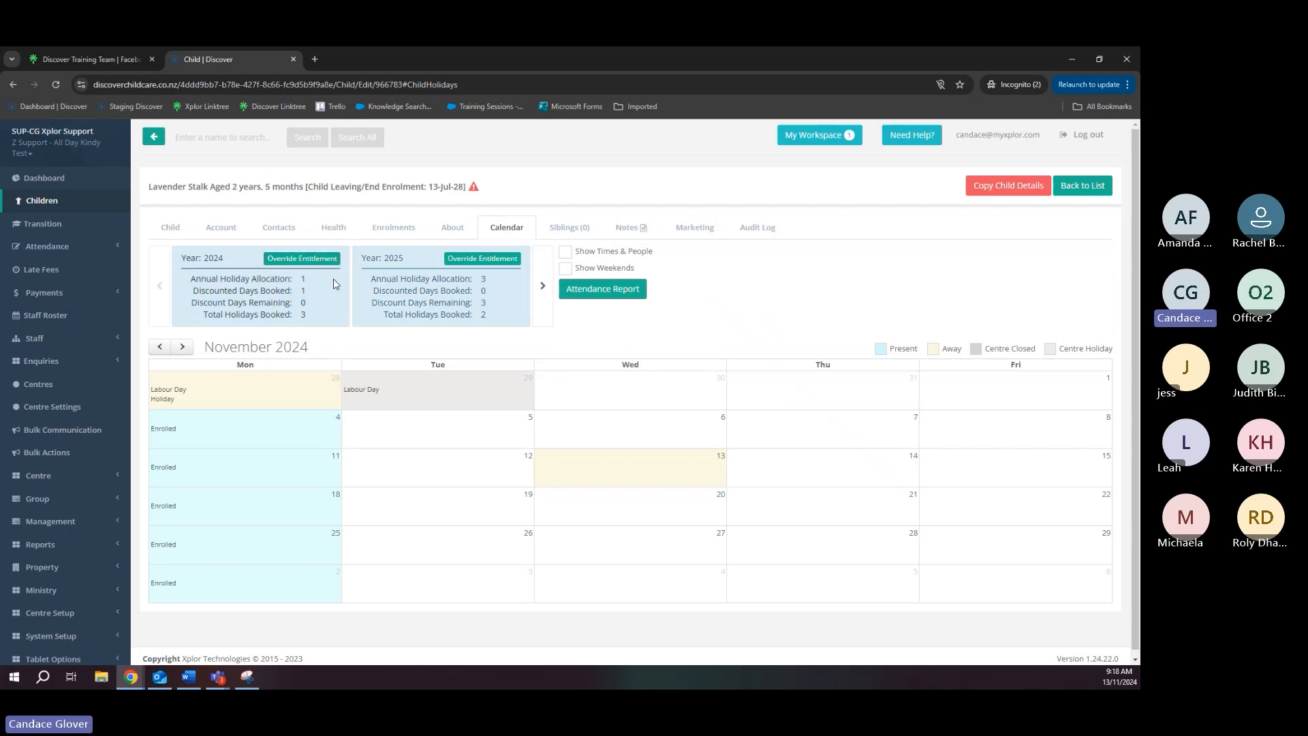
Override the child's 2024 discounted holiday entitlement with 2 days and save it
{"action": "left_click", "coordinate": [299, 259]}
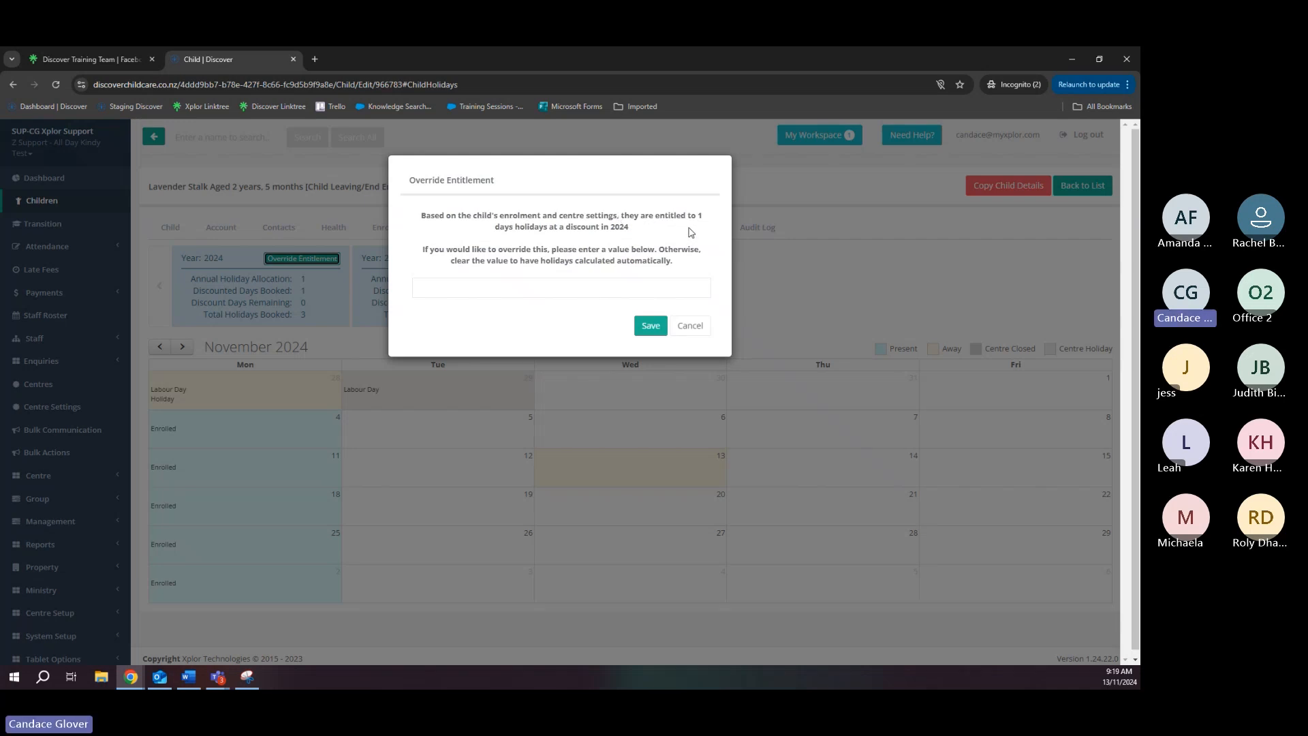
{"action": "left_click", "coordinate": [609, 291]}
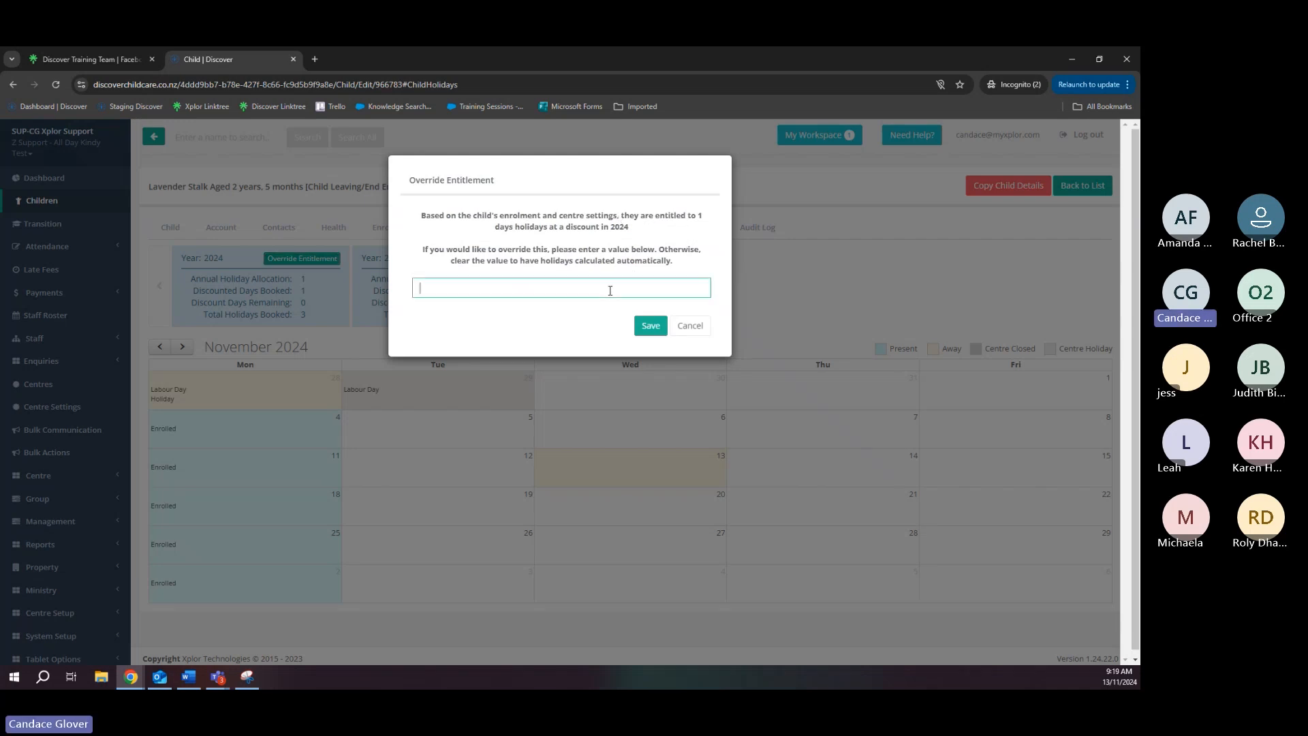
{"action": "type", "text": "2"}
{"action": "left_click", "coordinate": [650, 327]}
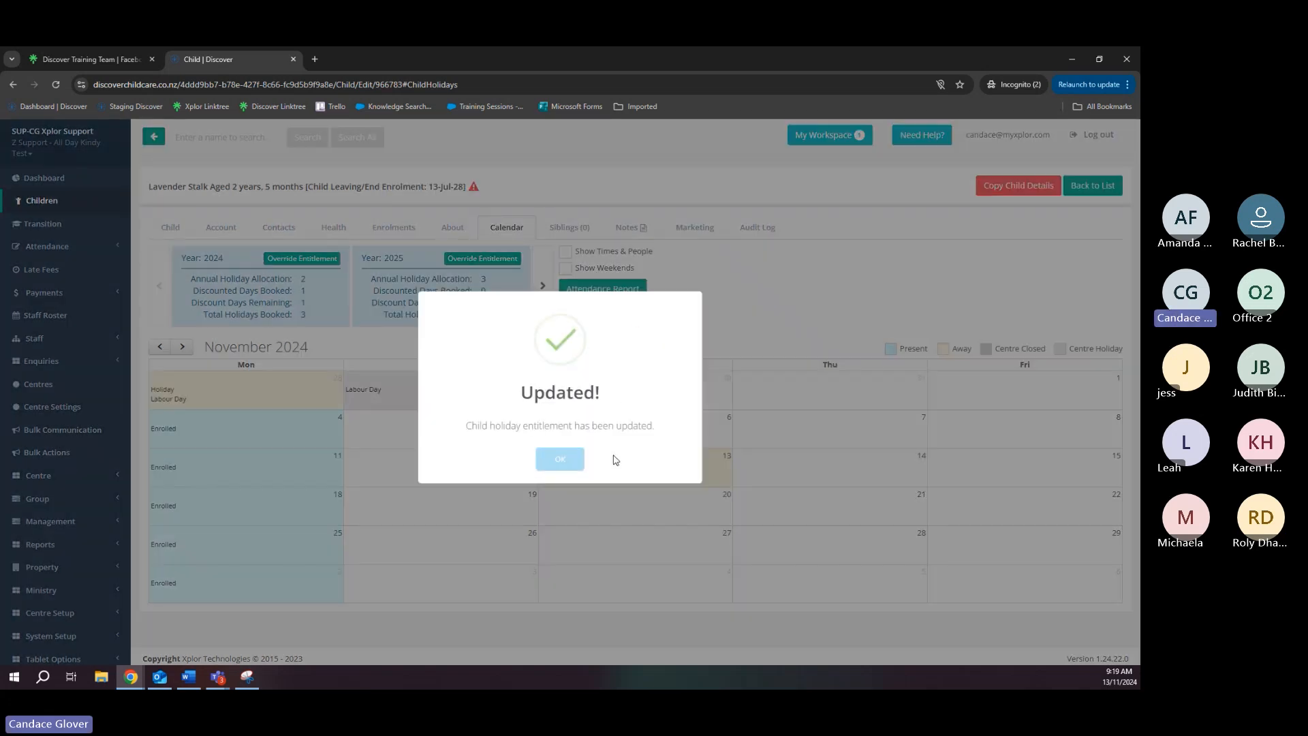
{"action": "left_click", "coordinate": [560, 459]}
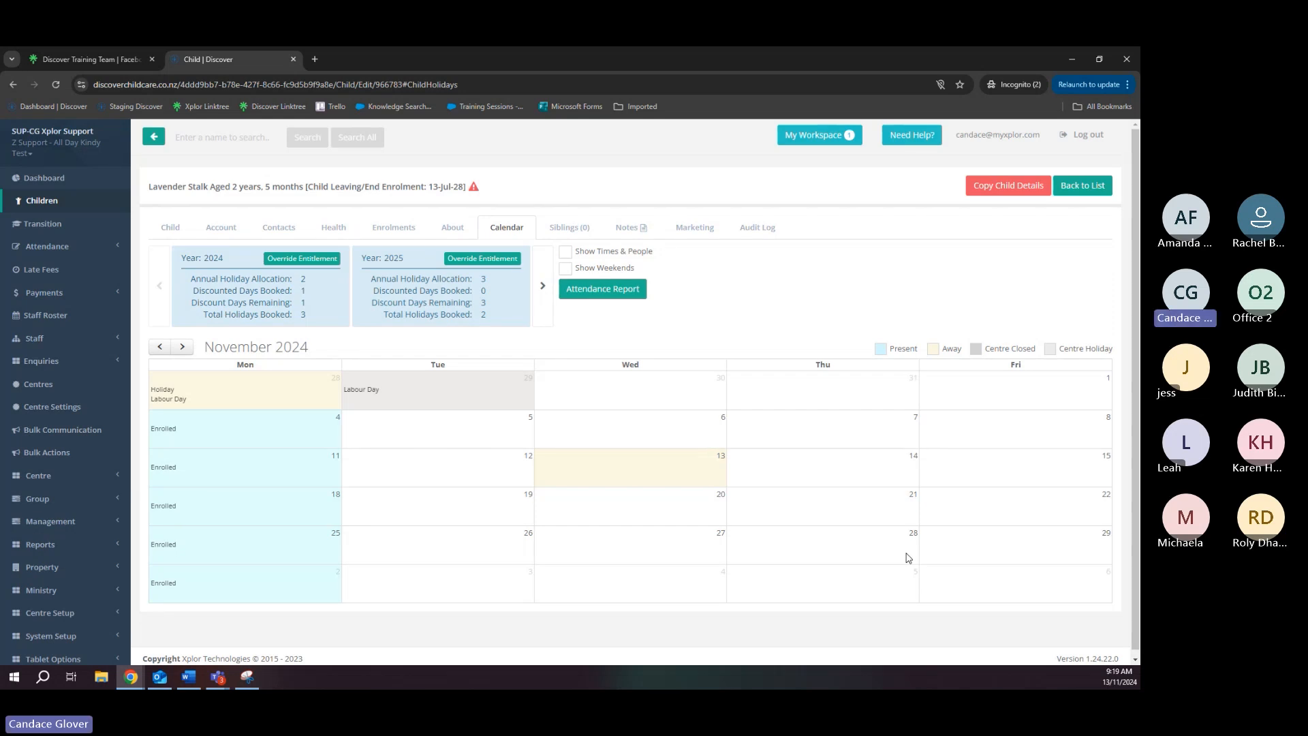
Check the discount choices for the child's 23-Dec-24 holiday booking and leave the booking without saving
{"action": "left_click", "coordinate": [189, 347]}
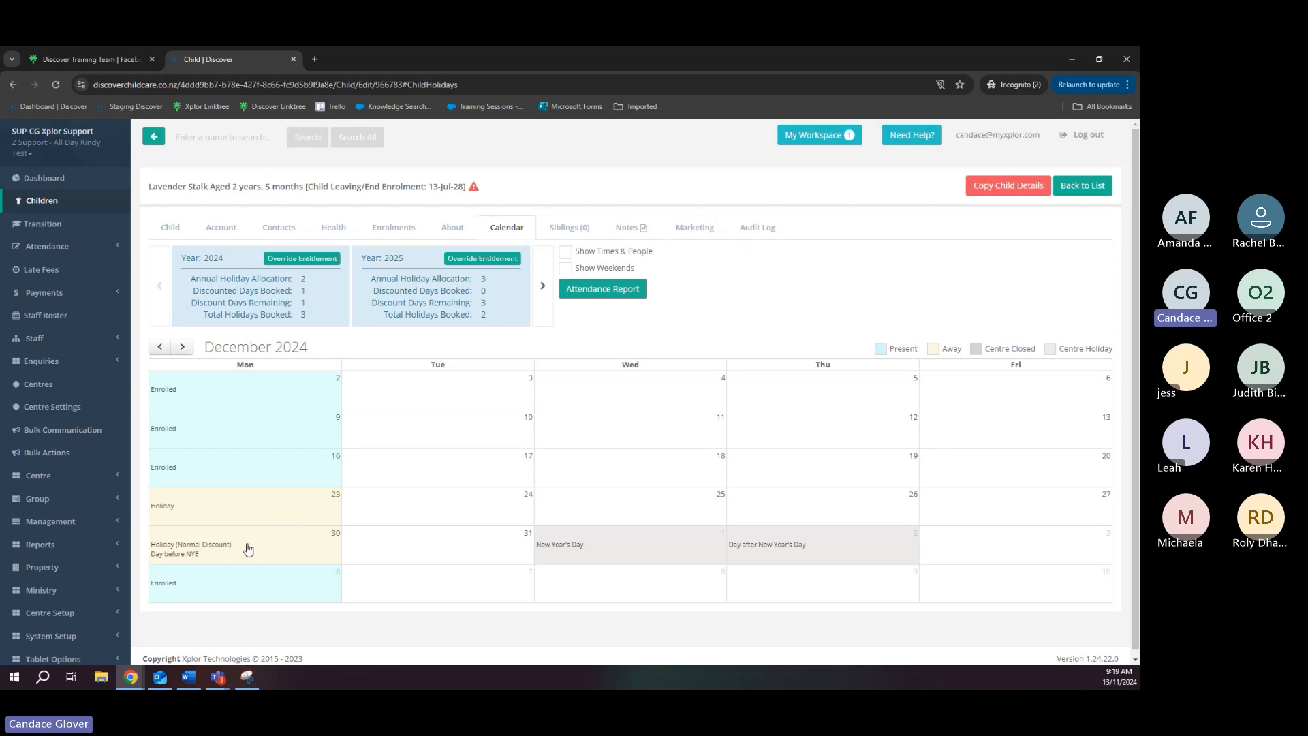
{"action": "left_click", "coordinate": [249, 514]}
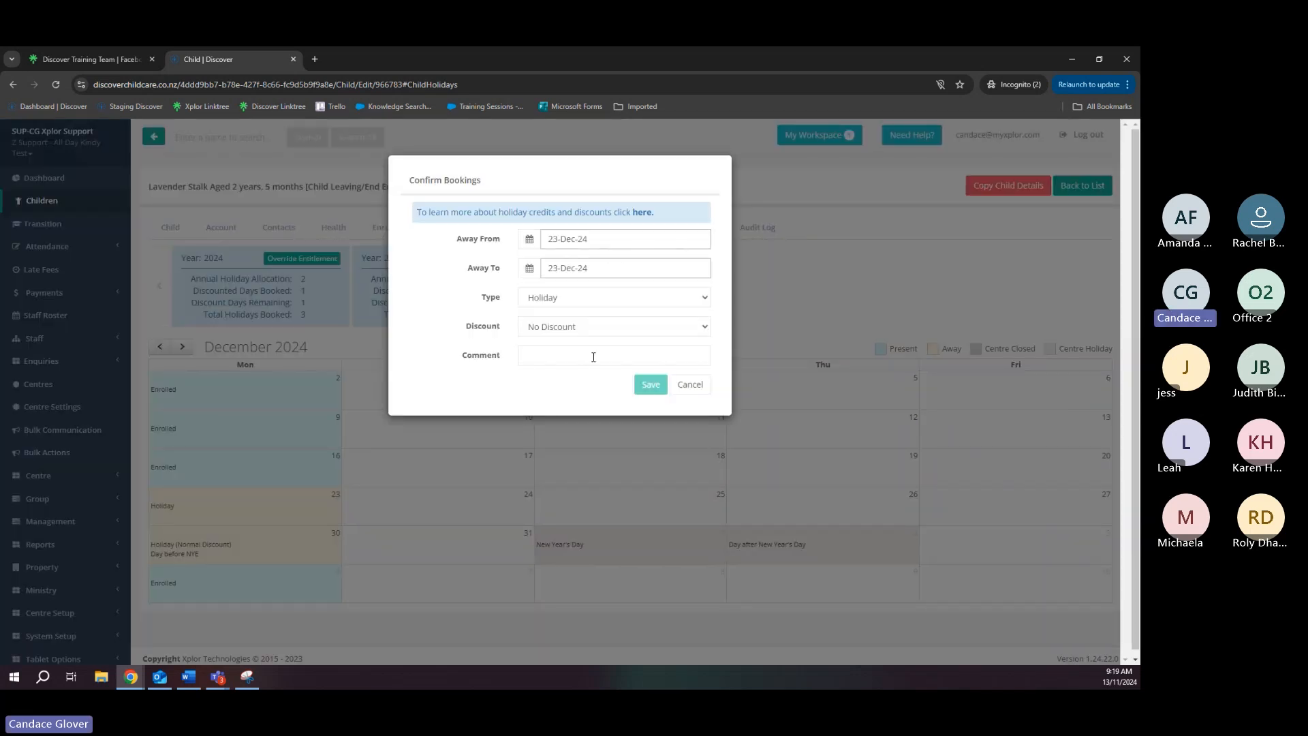
{"action": "left_click", "coordinate": [574, 328]}
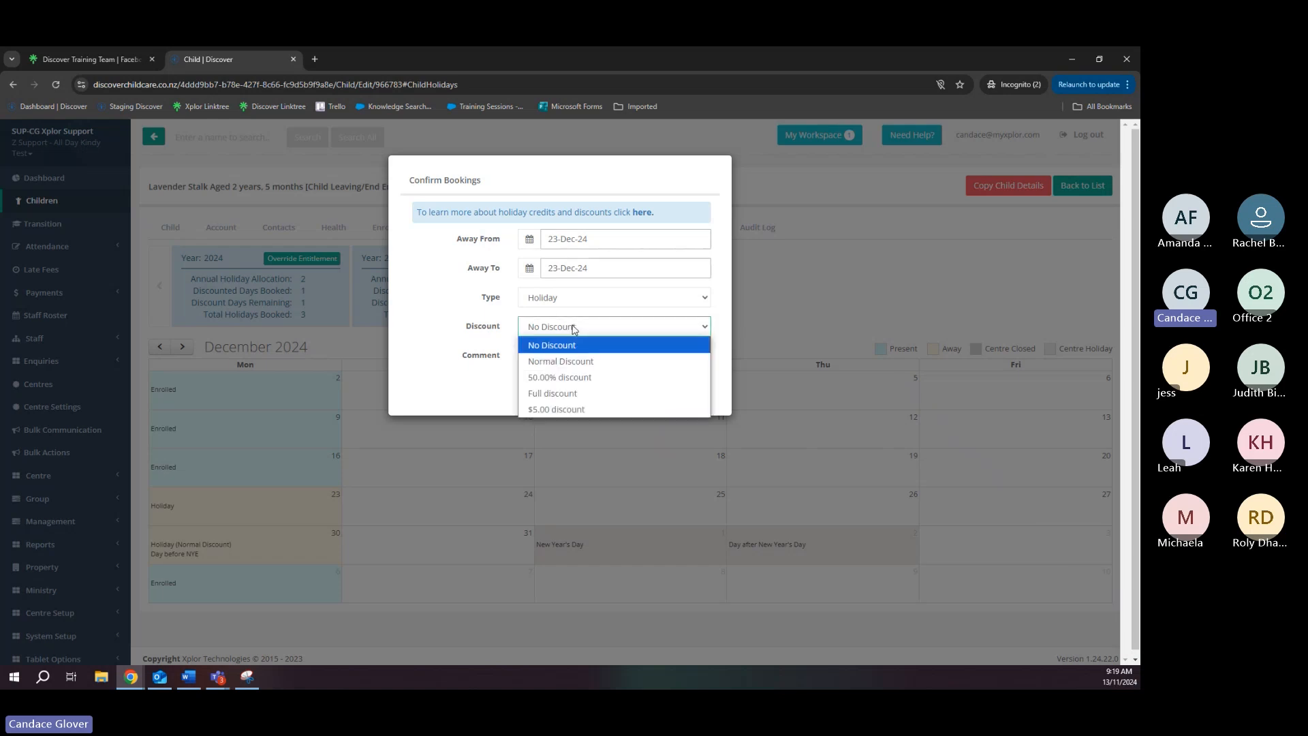
{"action": "left_click", "coordinate": [719, 315]}
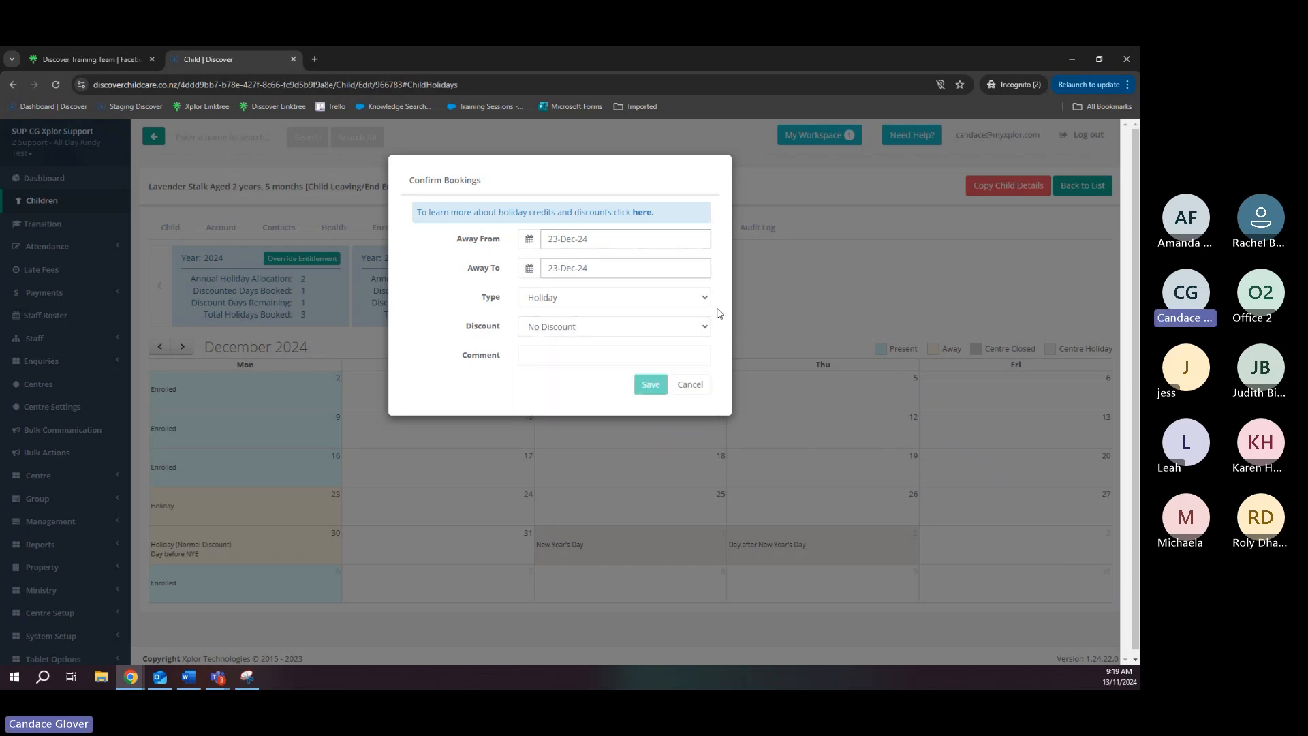
{"action": "left_click", "coordinate": [690, 386]}
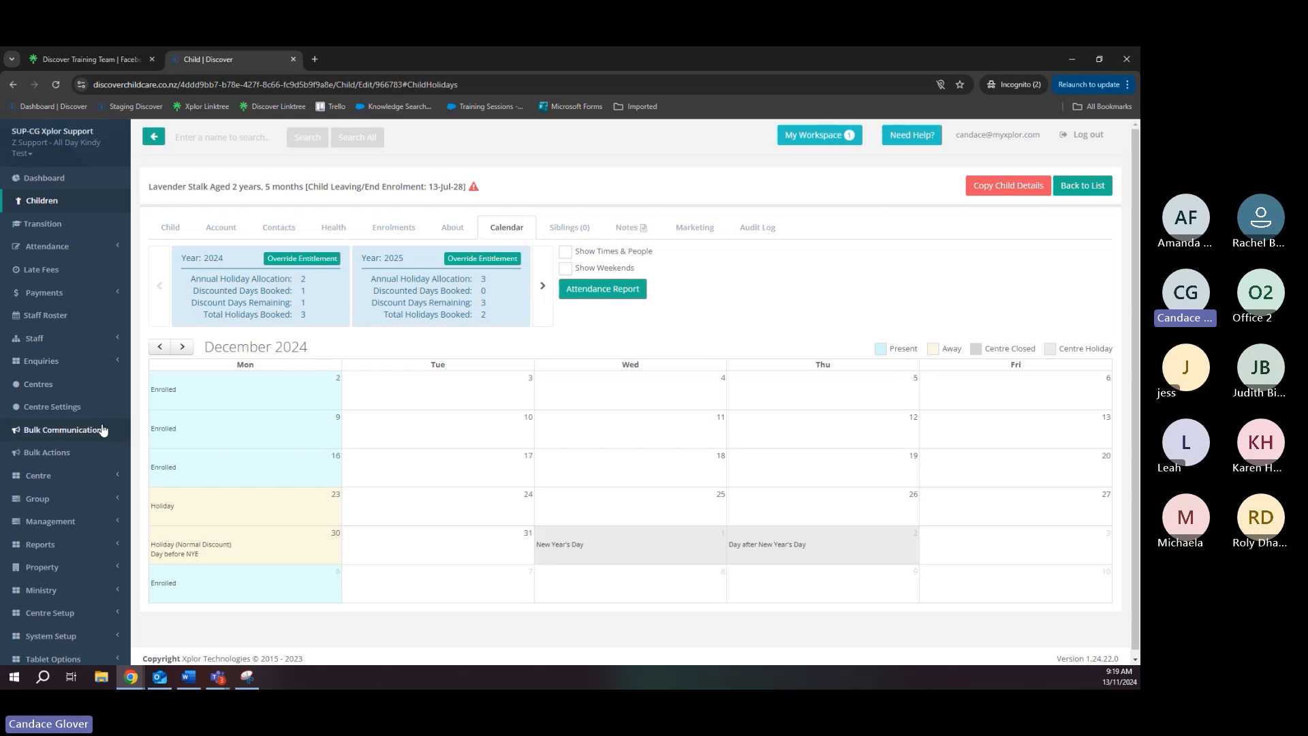
Open the centre settings and review the Invoice Settings, including the Email Invoices/Statements To Centre Only option
{"action": "left_click", "coordinate": [61, 409]}
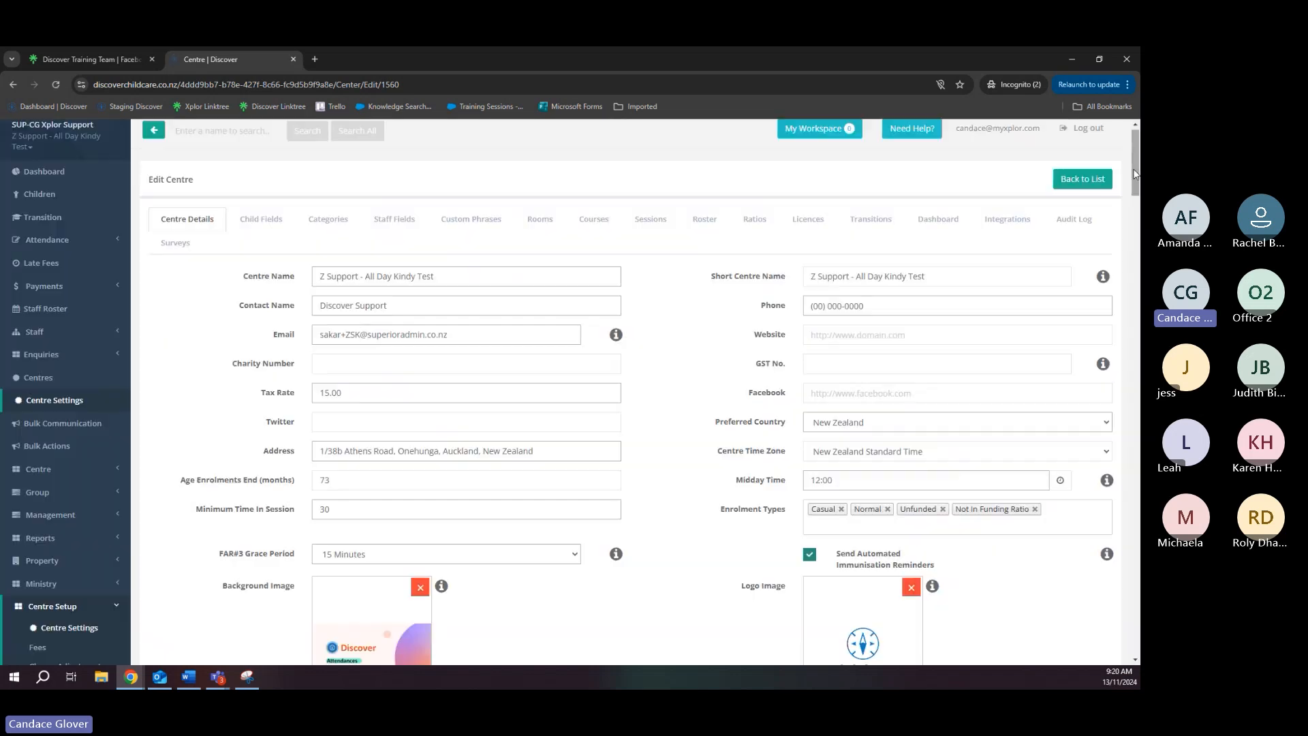
{"action": "scroll", "coordinate": [1135, 176], "scroll_direction": "down", "scroll_amount": 15}
{"action": "scroll", "coordinate": [570, 392], "scroll_direction": "down", "scroll_amount": 5}
{"action": "scroll", "coordinate": [630, 392], "scroll_direction": "down", "scroll_amount": 10}
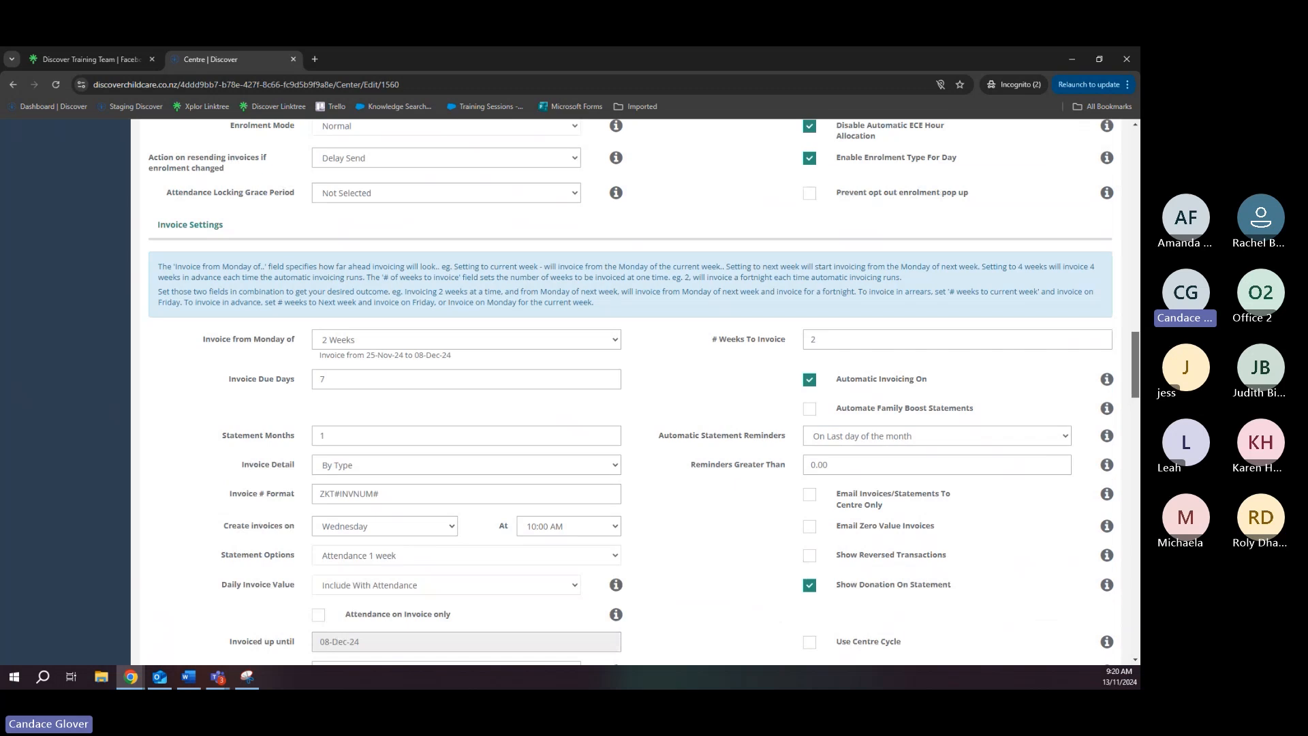
{"action": "scroll", "coordinate": [1077, 415], "scroll_direction": "down", "scroll_amount": 2}
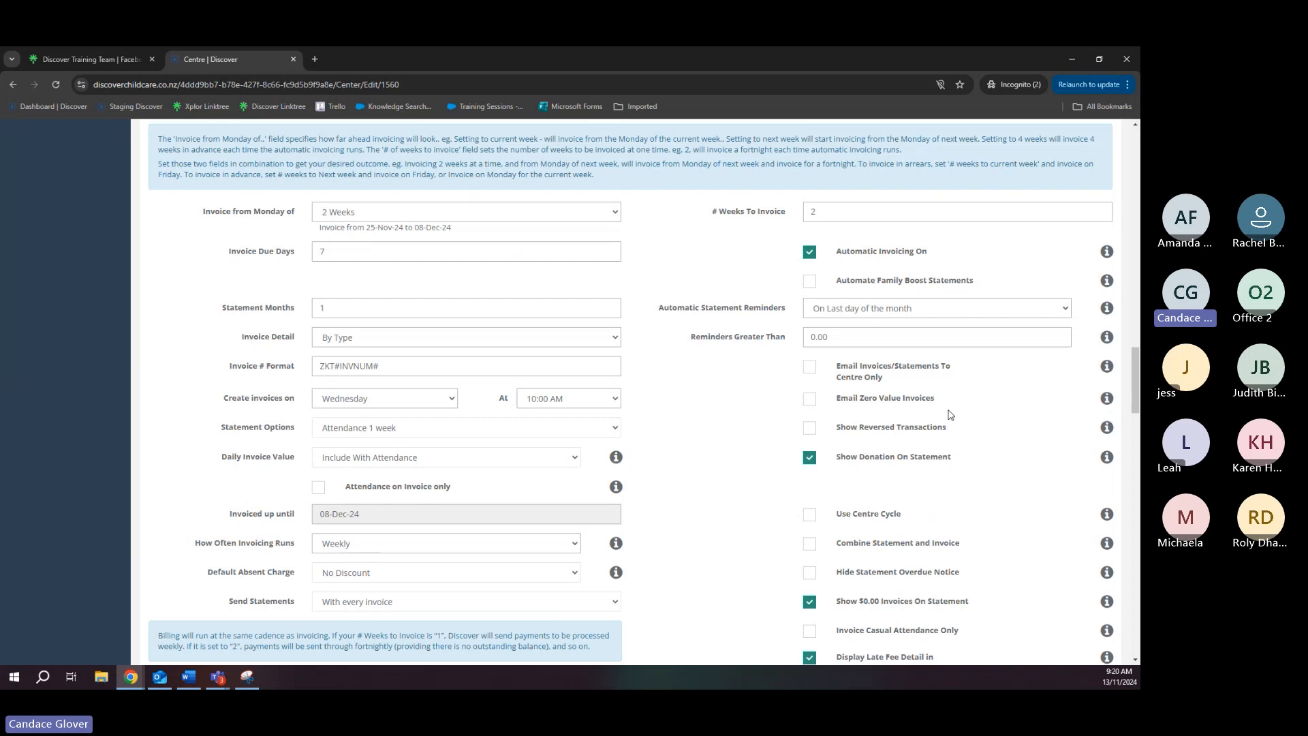
{"action": "scroll", "coordinate": [950, 415], "scroll_direction": "down", "scroll_amount": 2}
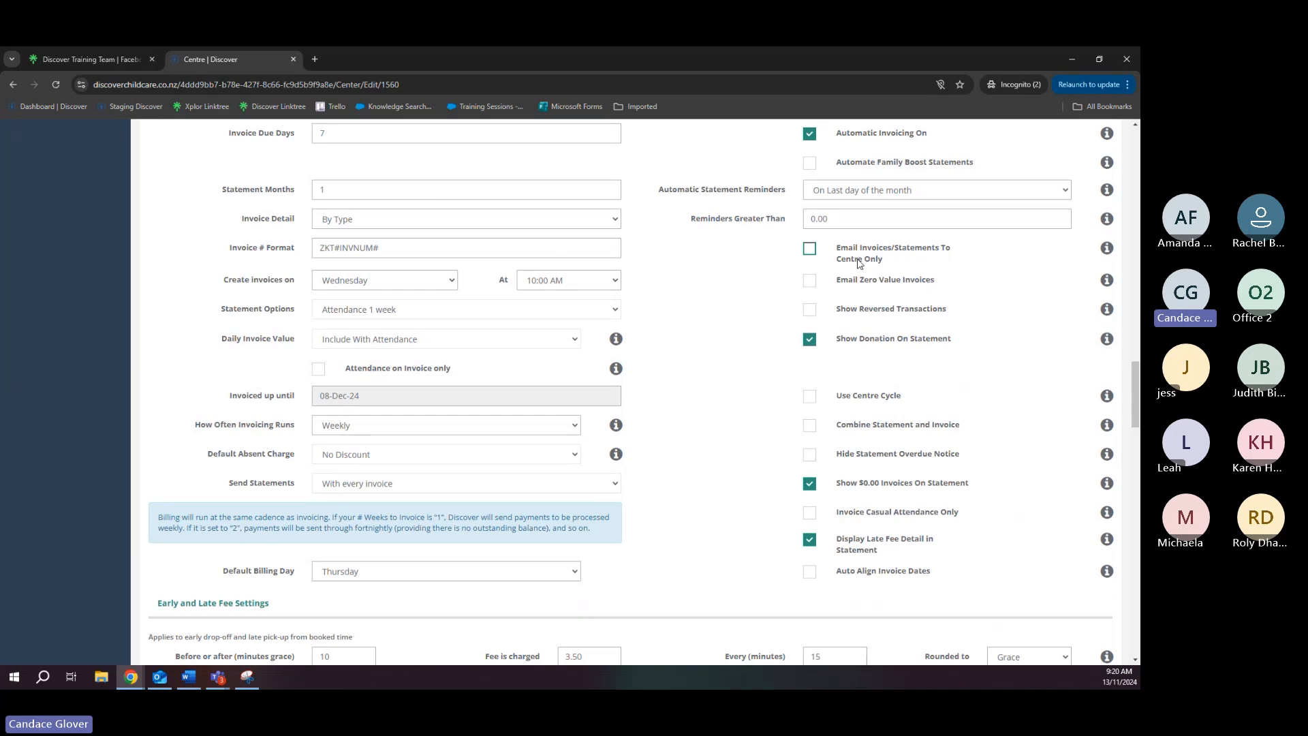
{"action": "mouse_move", "coordinate": [1109, 251]}
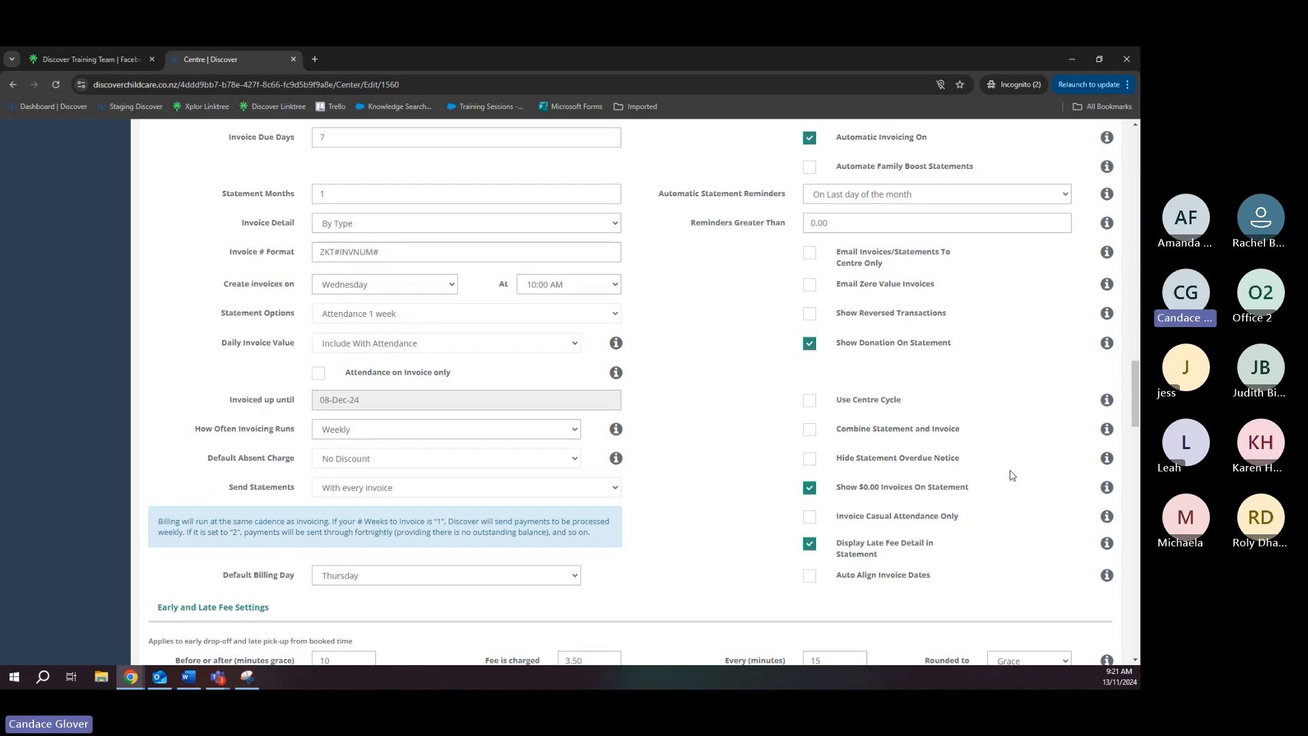
Open the centre's Child Benefactors payment list
{"action": "scroll", "coordinate": [1011, 467], "scroll_direction": "up", "scroll_amount": 15}
{"action": "scroll", "coordinate": [1012, 467], "scroll_direction": "up", "scroll_amount": 5}
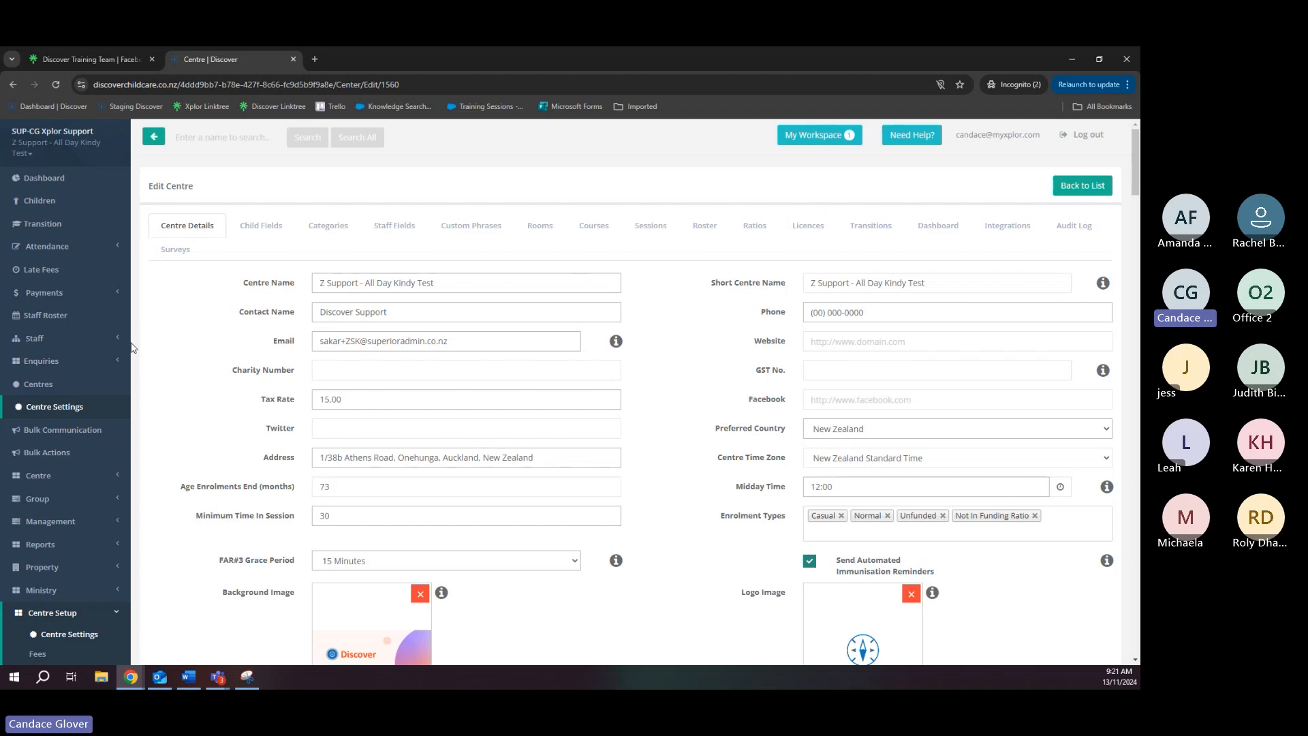
{"action": "left_click", "coordinate": [119, 294]}
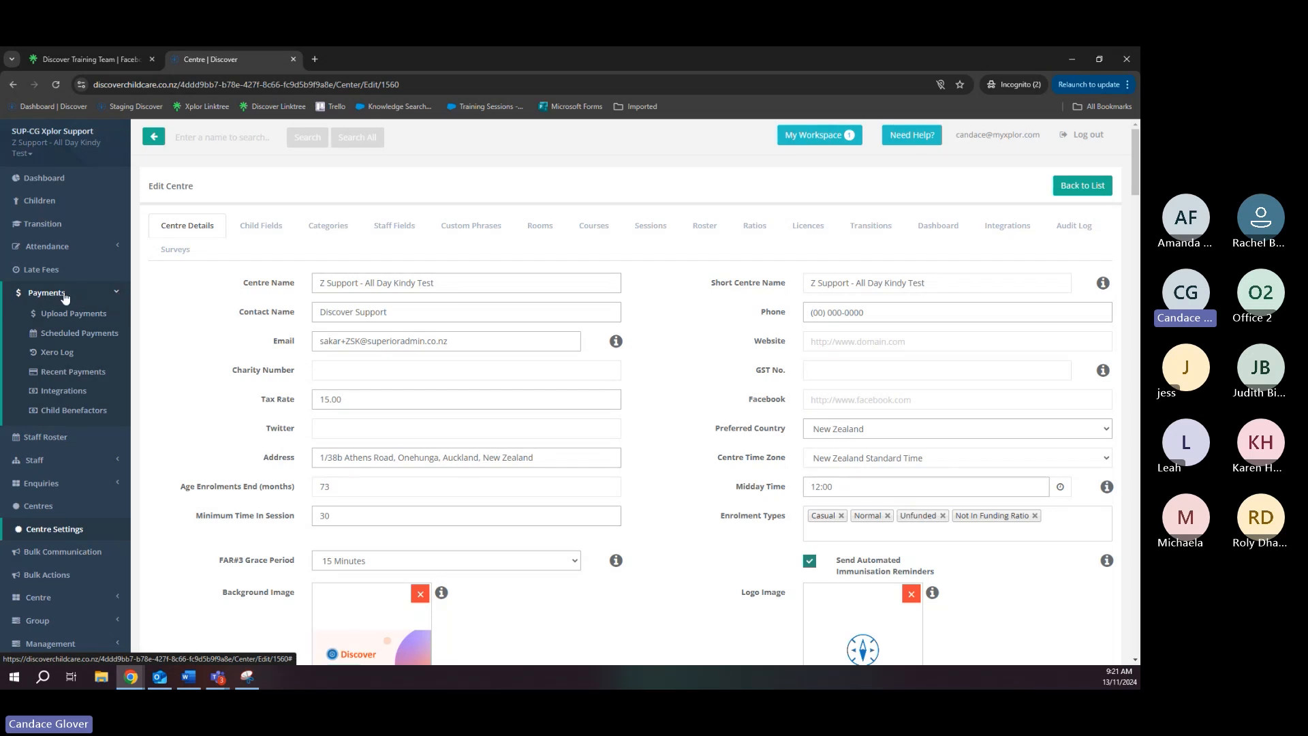
{"action": "left_click", "coordinate": [69, 411]}
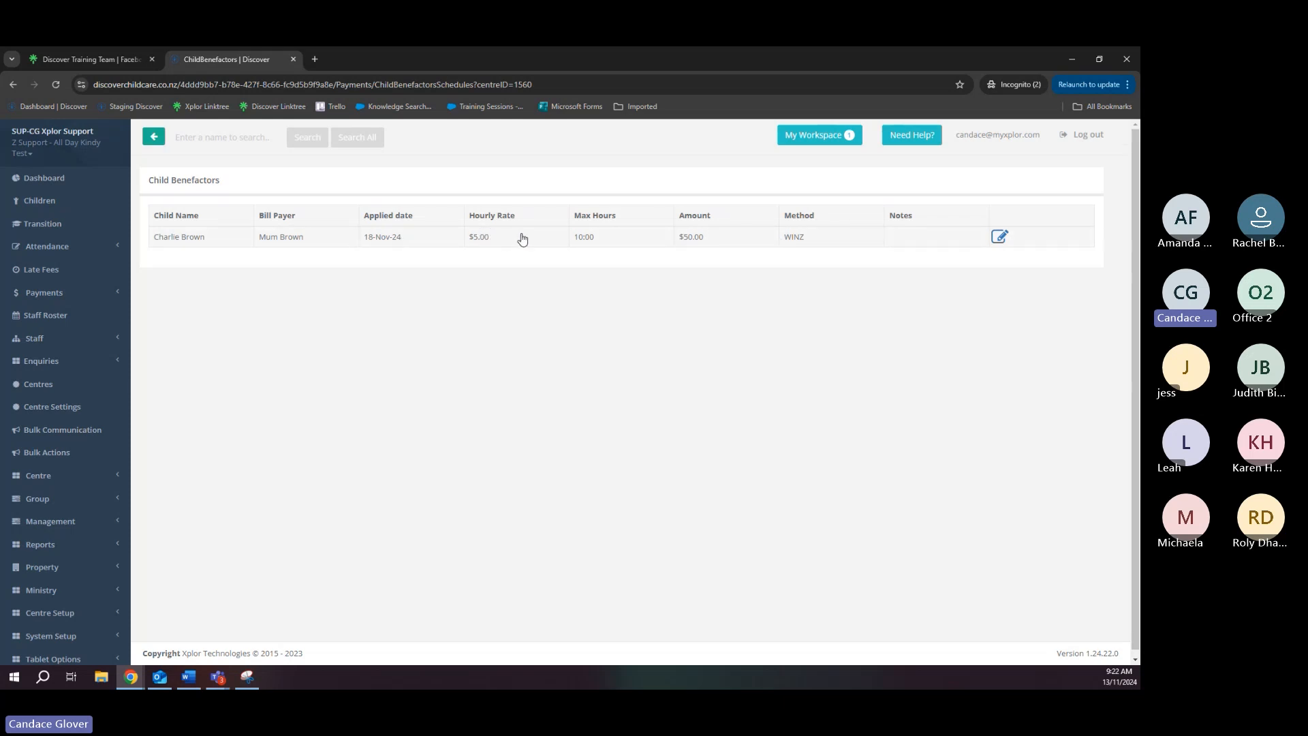
Inspect the applied date, amount and notes of the listed WINZ benefactor schedule and close it without saving
{"action": "left_click", "coordinate": [1000, 238]}
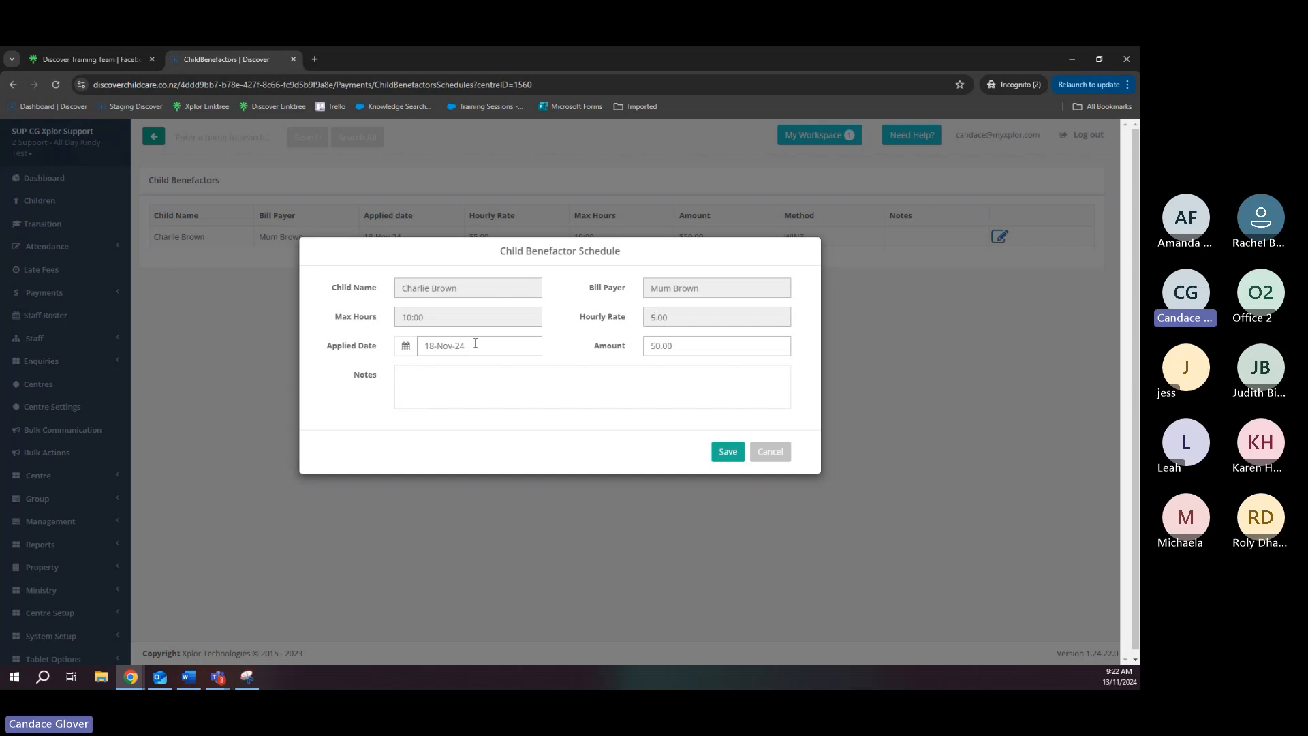
{"action": "left_click", "coordinate": [722, 339]}
{"action": "left_click", "coordinate": [566, 383]}
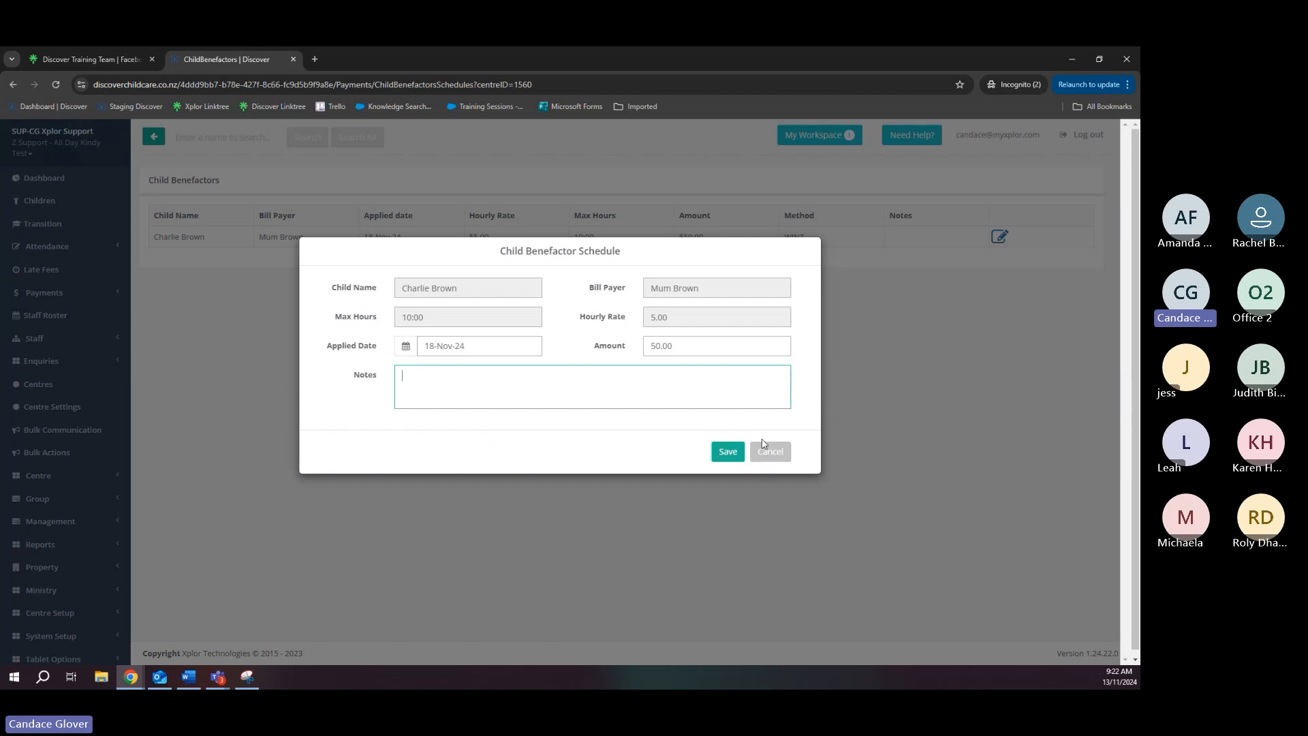
{"action": "left_click", "coordinate": [734, 344]}
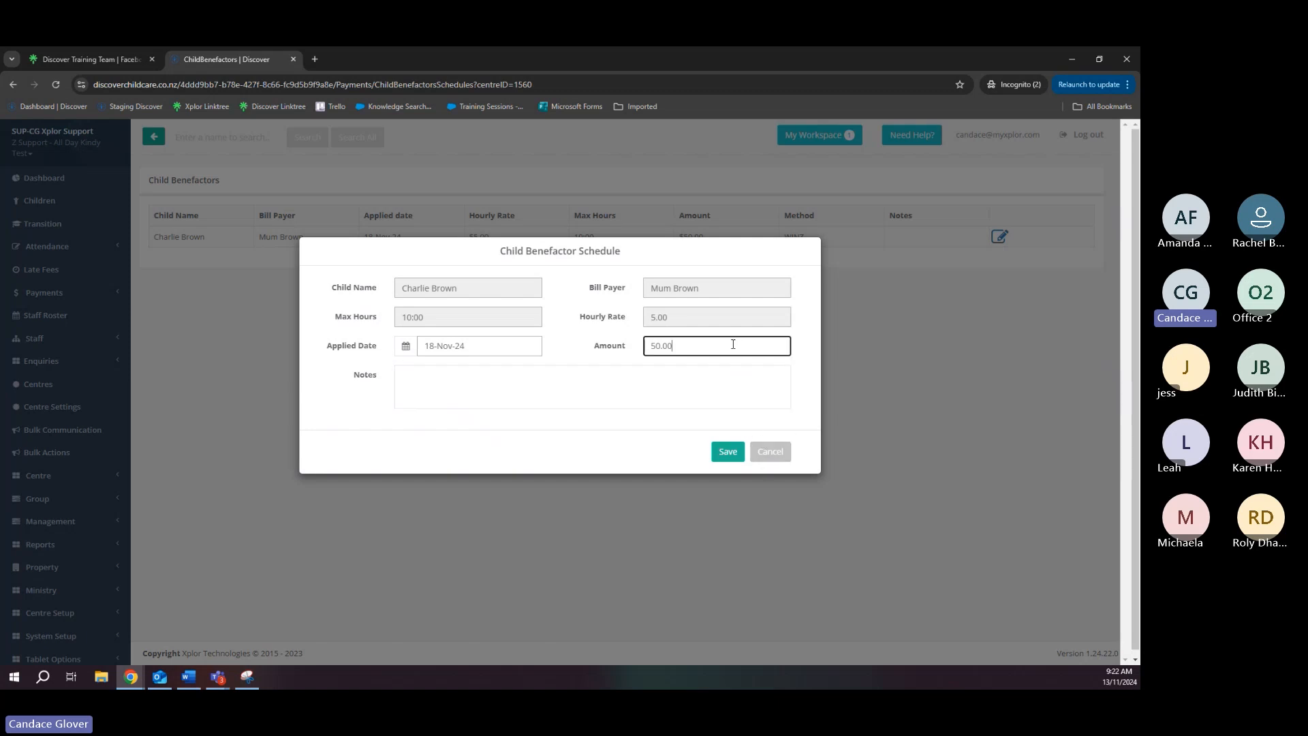
{"action": "left_click", "coordinate": [770, 451]}
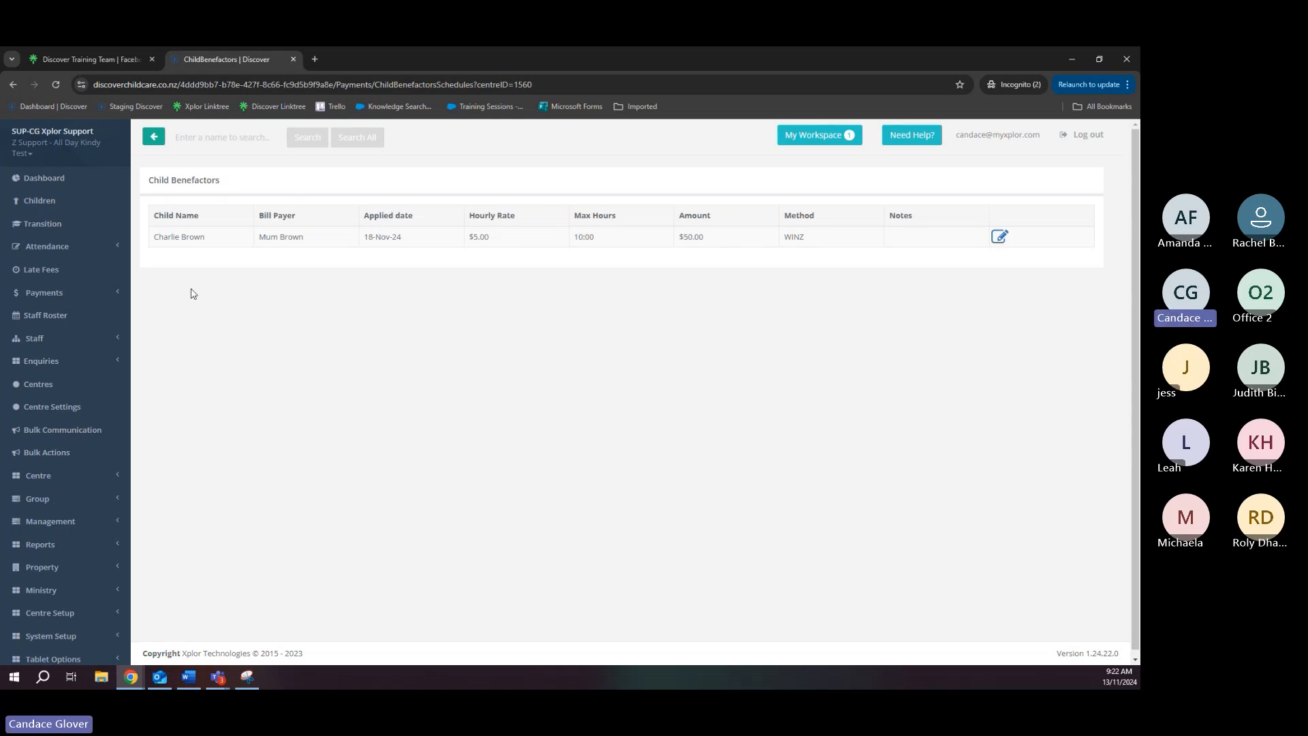
Open the record of the three-year-old Kindergarten child with Pending NSI and review the WINZ payments and Centre Details
{"action": "left_click", "coordinate": [17, 203]}
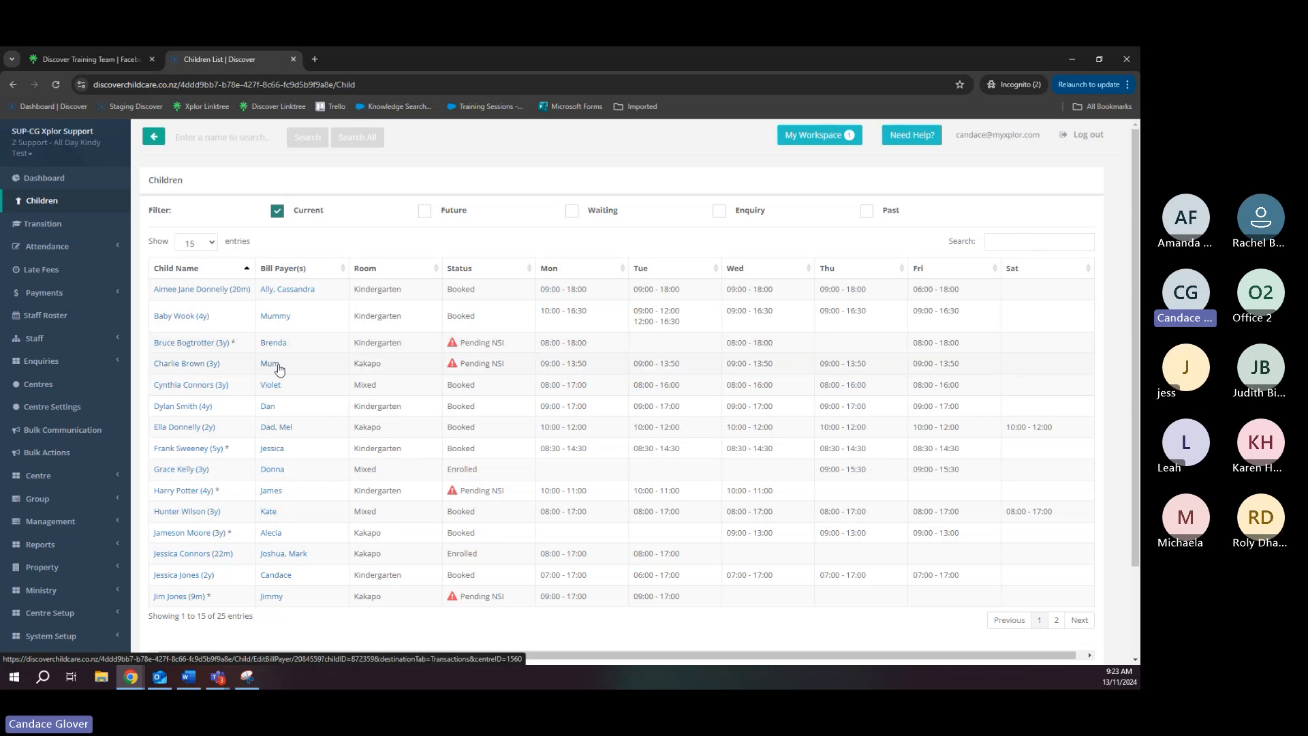
{"action": "left_click", "coordinate": [181, 343]}
{"action": "scroll", "coordinate": [634, 391], "scroll_direction": "down", "scroll_amount": 10}
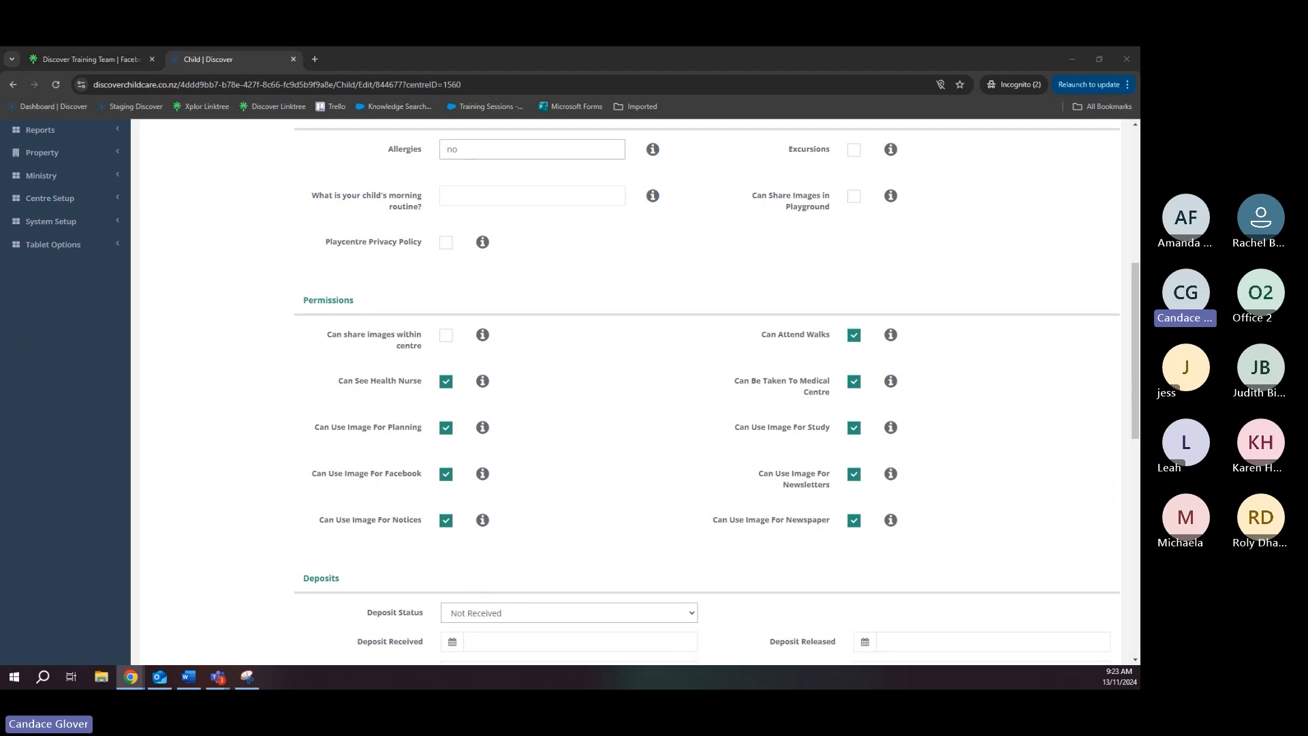
{"action": "scroll", "coordinate": [627, 505], "scroll_direction": "down", "scroll_amount": 6}
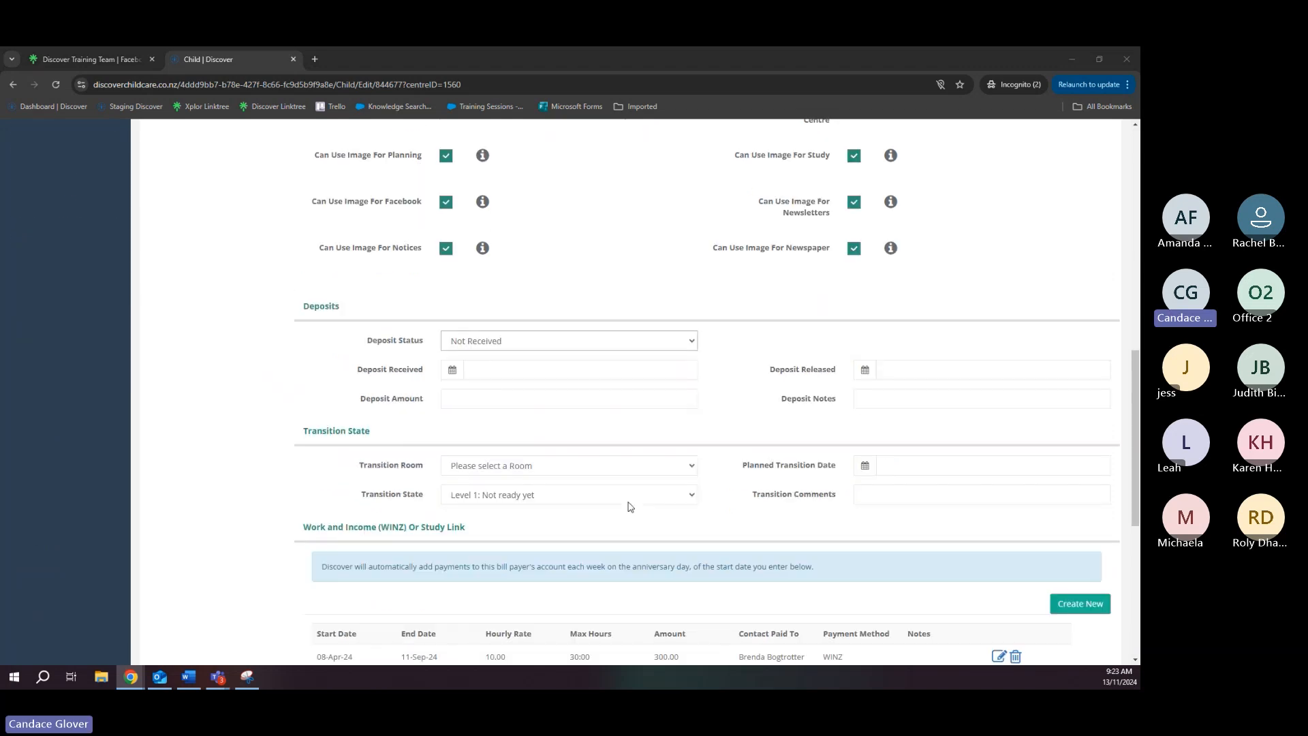
{"action": "scroll", "coordinate": [627, 505], "scroll_direction": "down", "scroll_amount": 4}
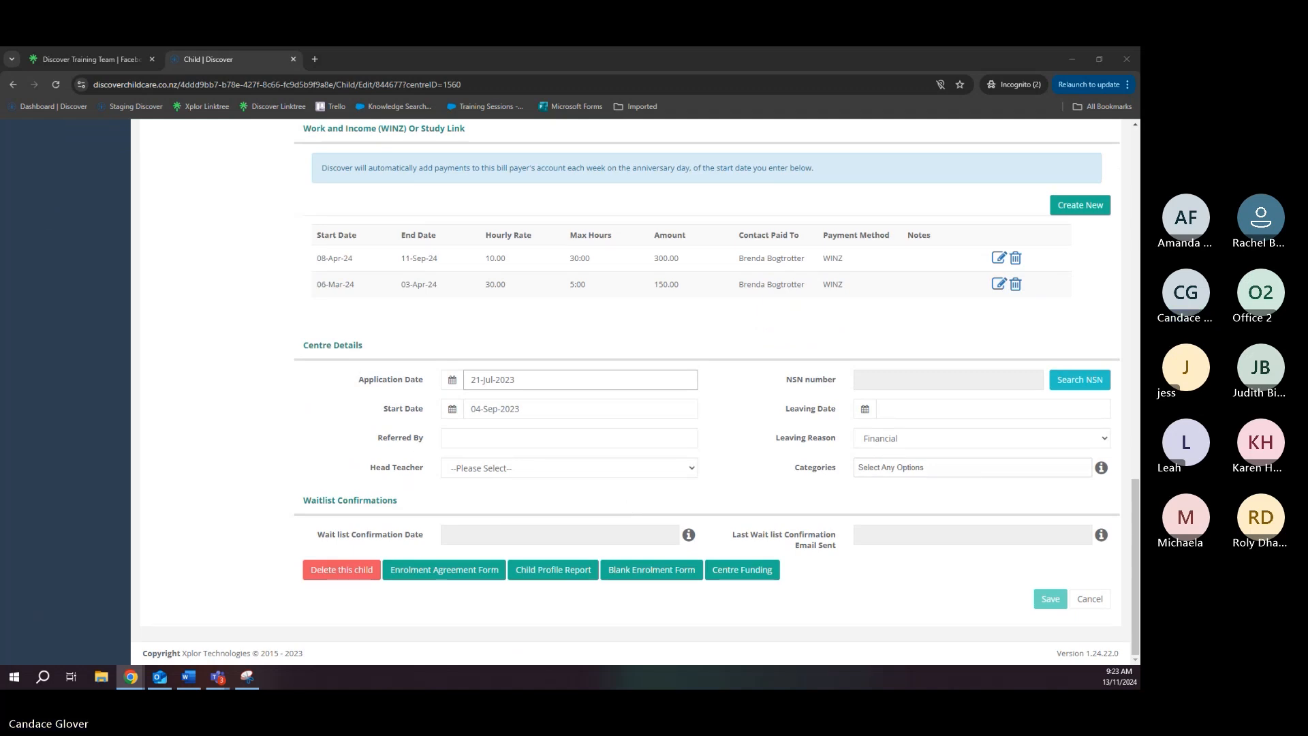
Set the child's Leaving Date in Centre Details to 31-Dec-2024
{"action": "left_click", "coordinate": [884, 407]}
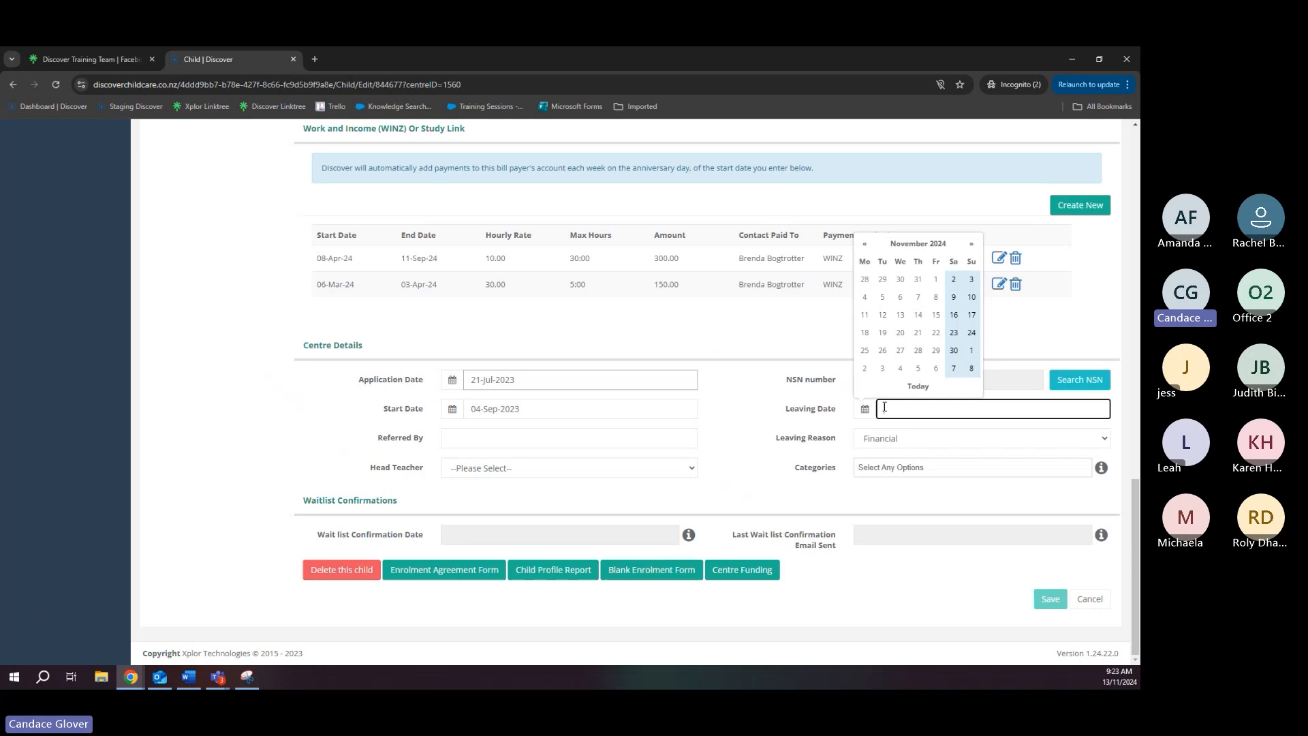
{"action": "left_click", "coordinate": [972, 243]}
{"action": "left_click", "coordinate": [884, 371]}
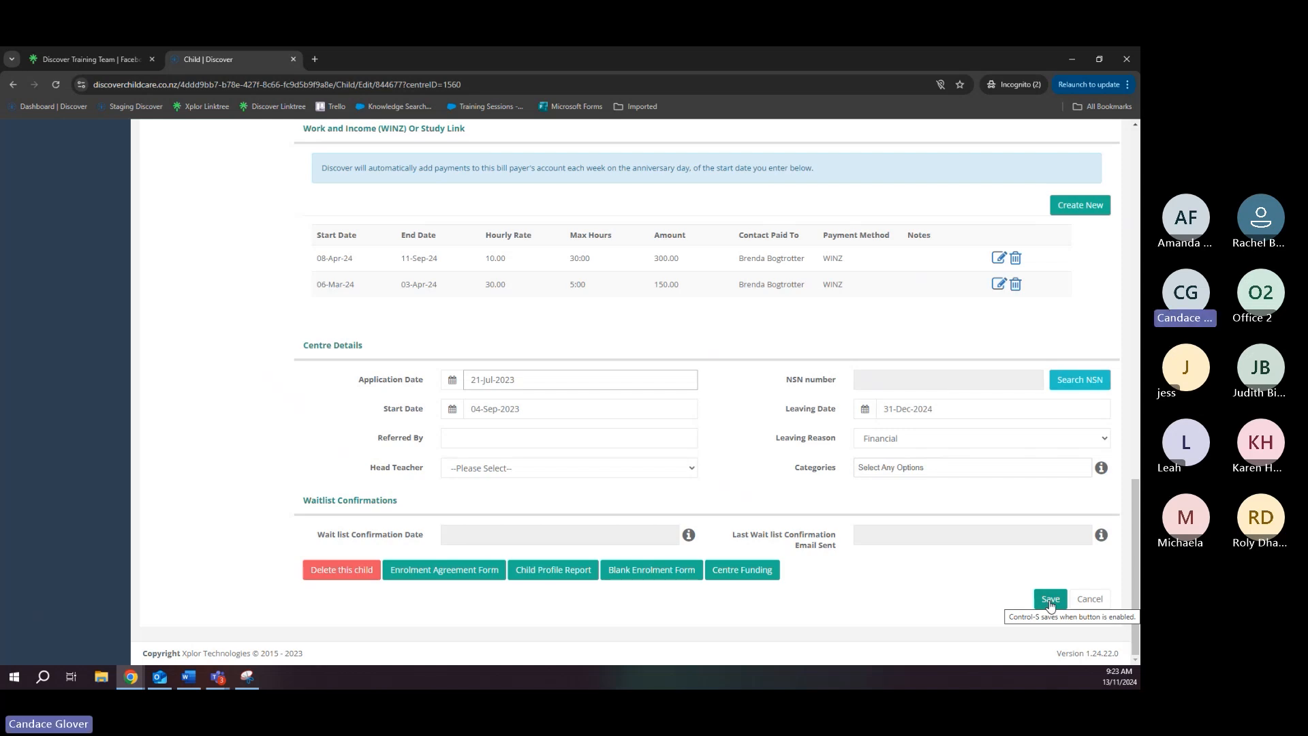
{"action": "scroll", "coordinate": [886, 525], "scroll_direction": "up", "scroll_amount": 5}
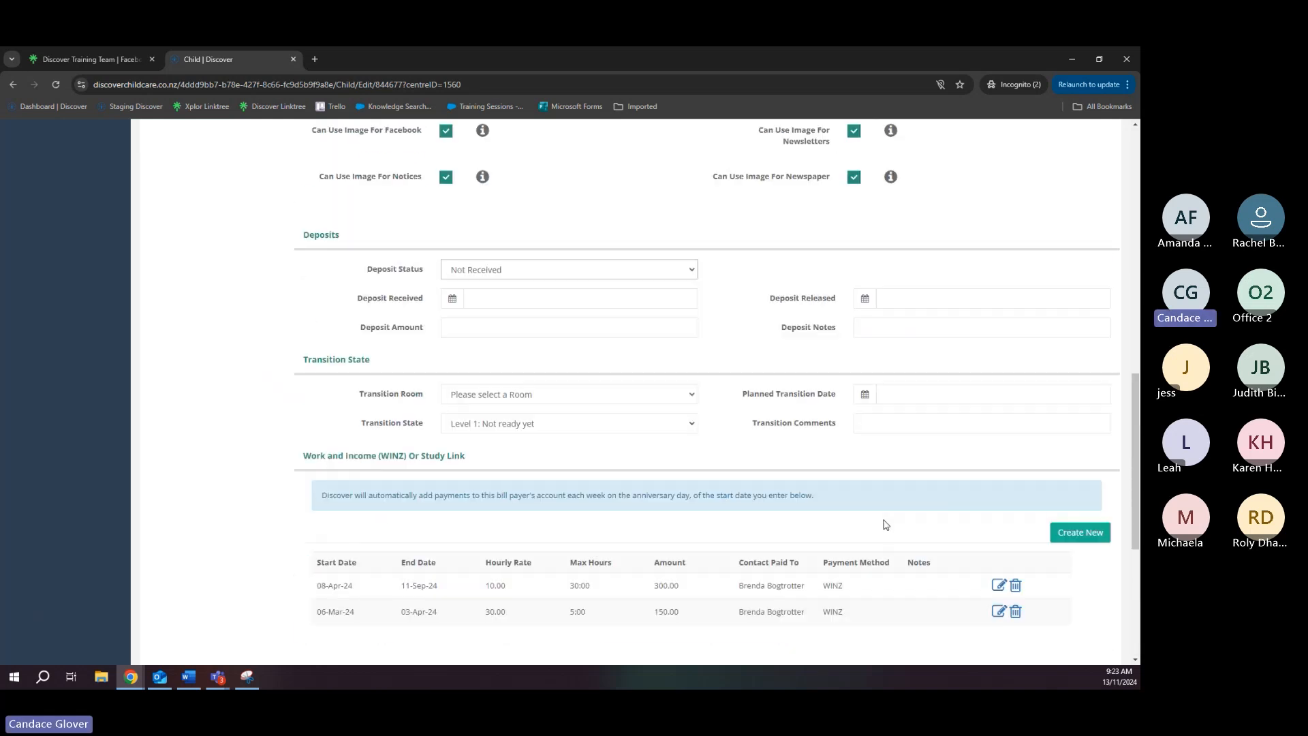
Review the rest of the child's record and open the child's enrolments
{"action": "scroll", "coordinate": [885, 525], "scroll_direction": "down", "scroll_amount": 5}
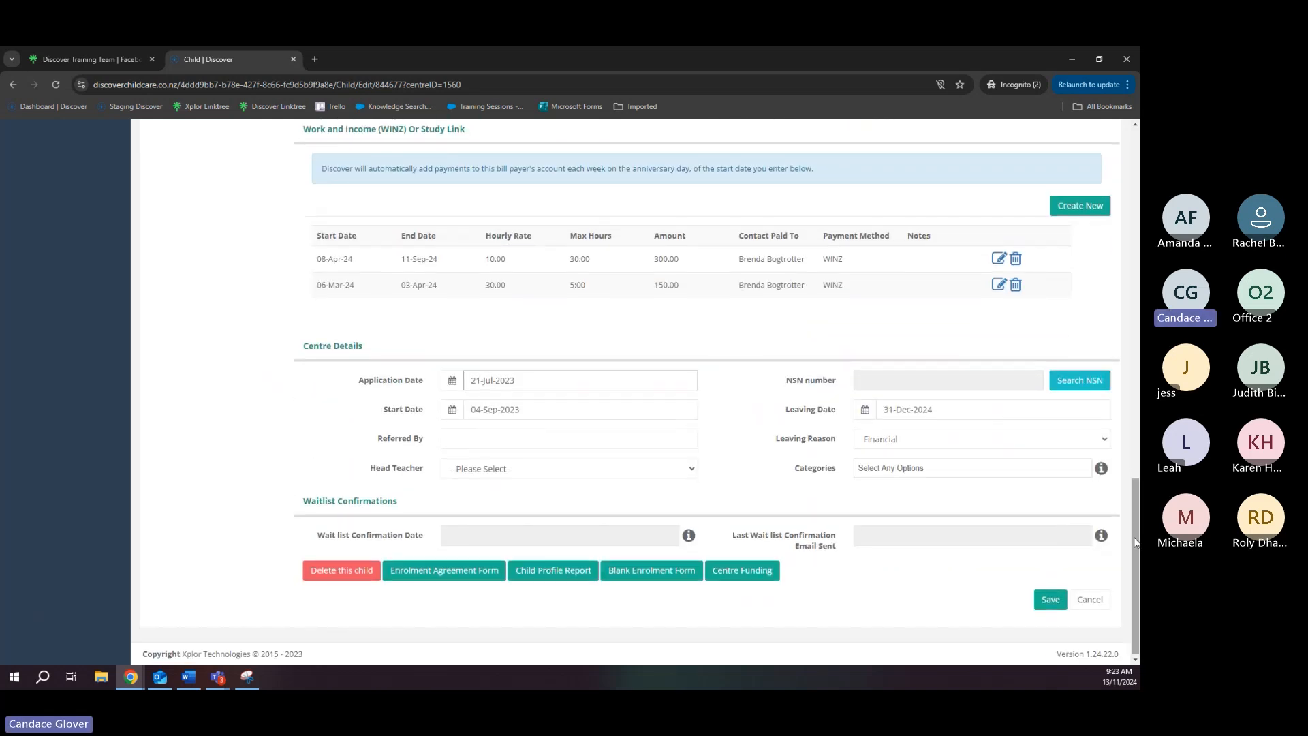
{"action": "scroll", "coordinate": [1125, 399], "scroll_direction": "up", "scroll_amount": 7}
{"action": "scroll", "coordinate": [1124, 399], "scroll_direction": "up", "scroll_amount": 10}
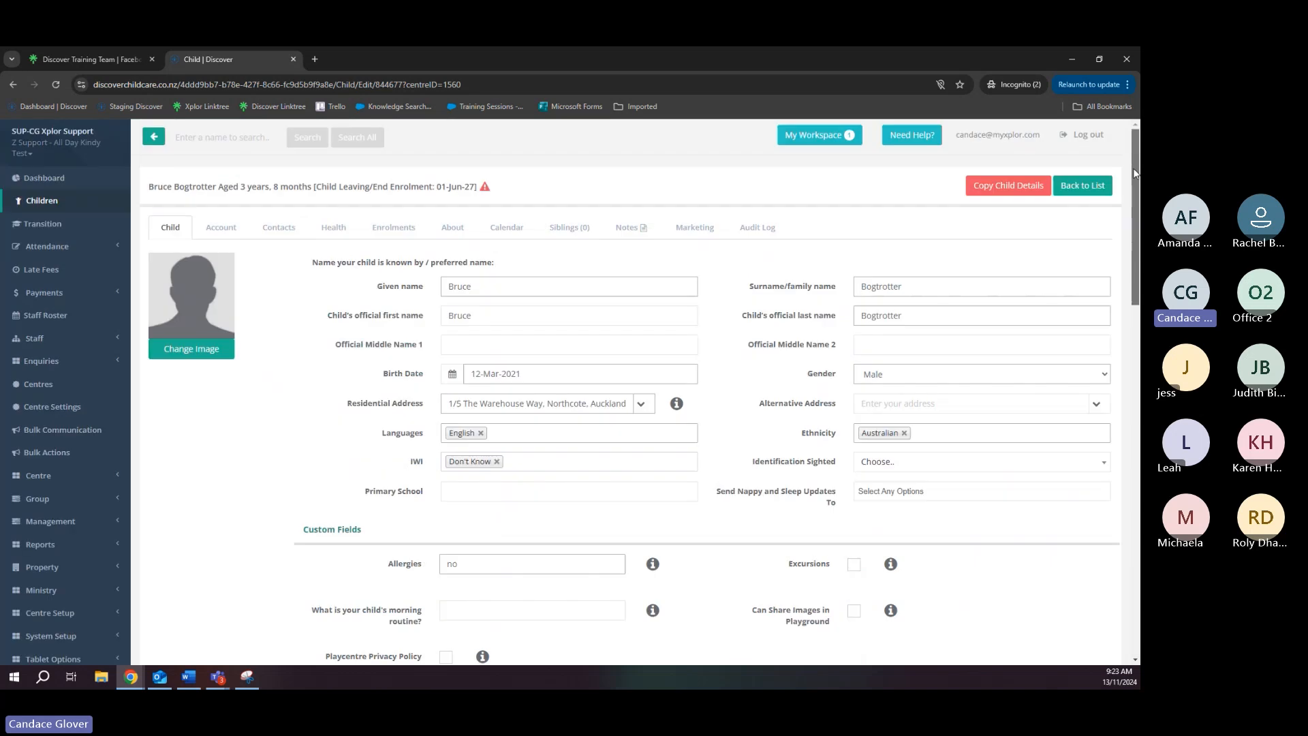
{"action": "left_click", "coordinate": [389, 232]}
{"action": "left_click", "coordinate": [546, 458]}
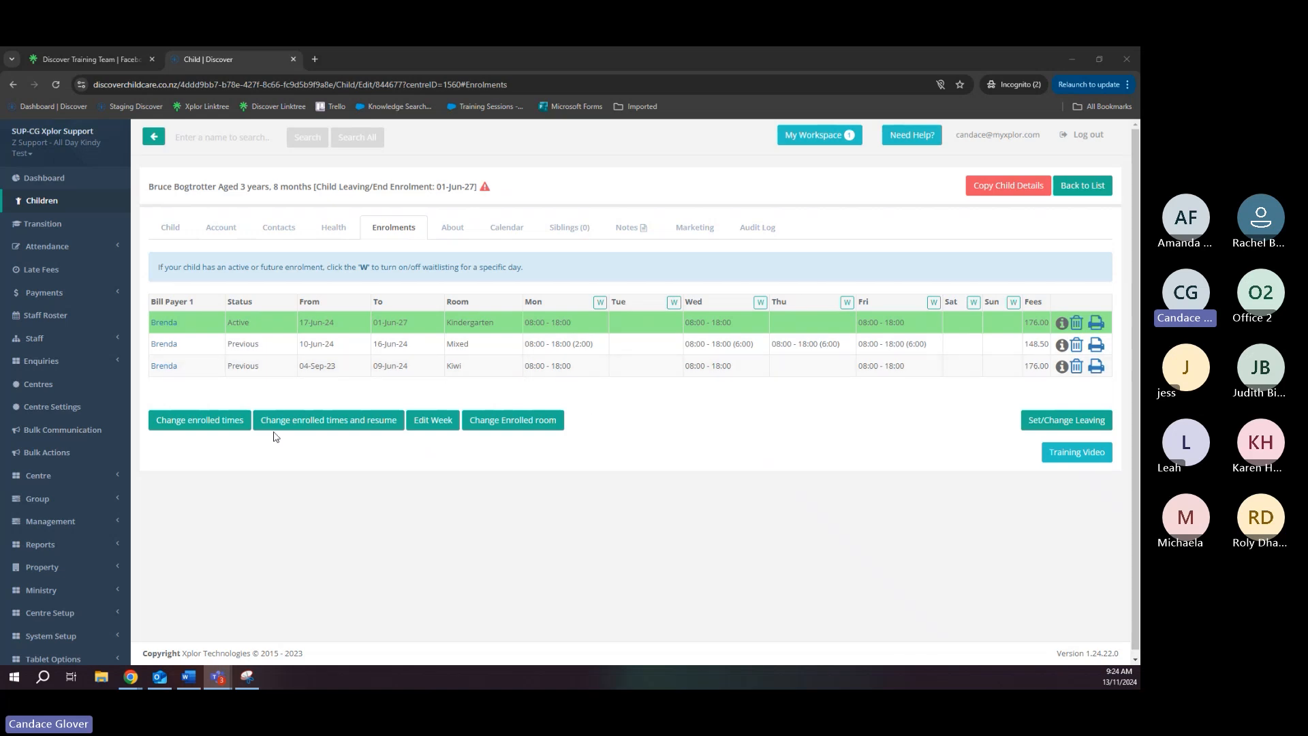
Open the Transition page and move the timeline date to Thursday, 5th December 2024
{"action": "left_click", "coordinate": [44, 225]}
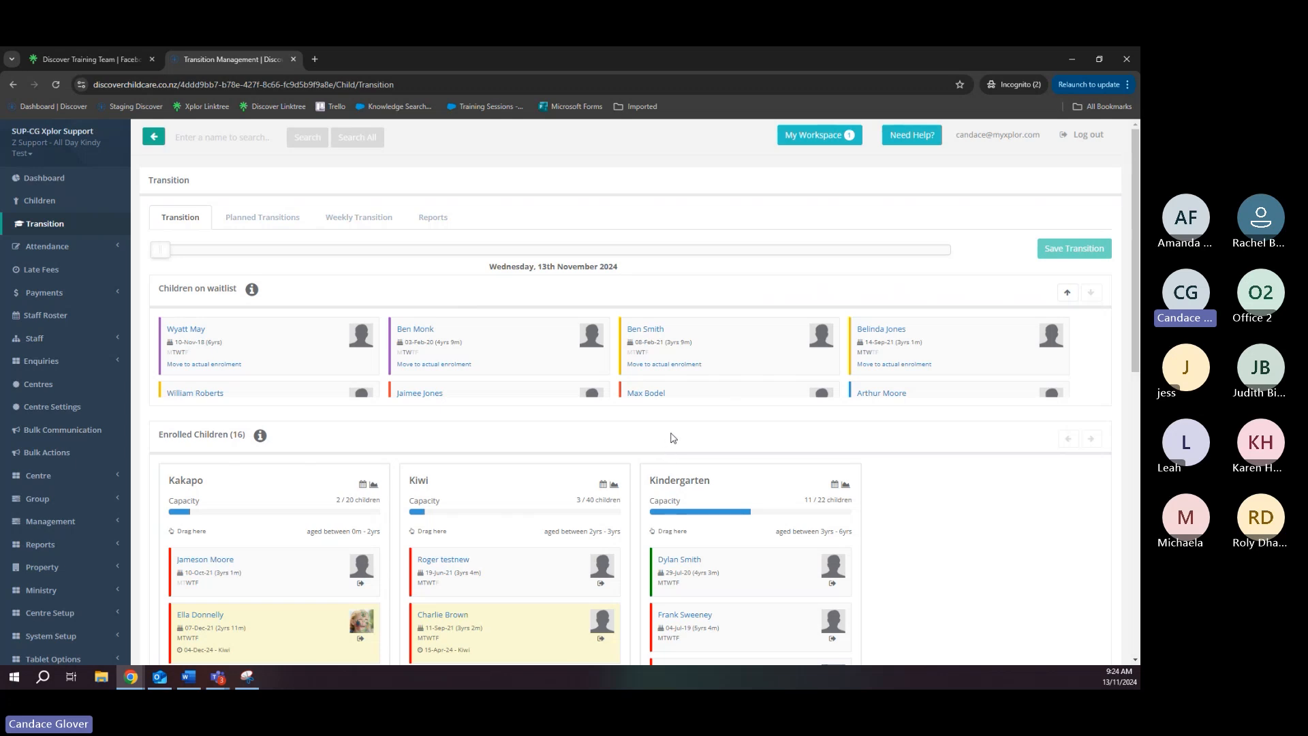
{"action": "scroll", "coordinate": [672, 437], "scroll_direction": "down", "scroll_amount": 1}
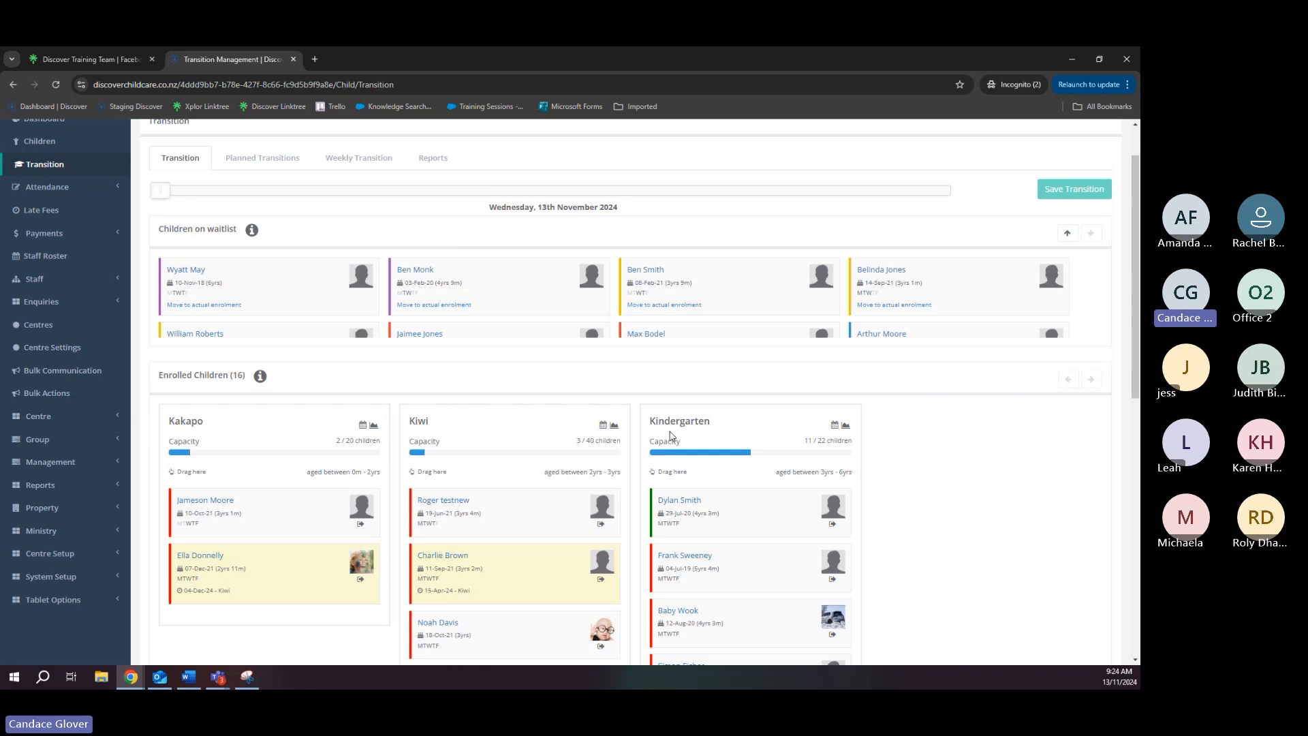
{"action": "left_click_drag", "start_coordinate": [161, 191], "coordinate": [260, 211]}
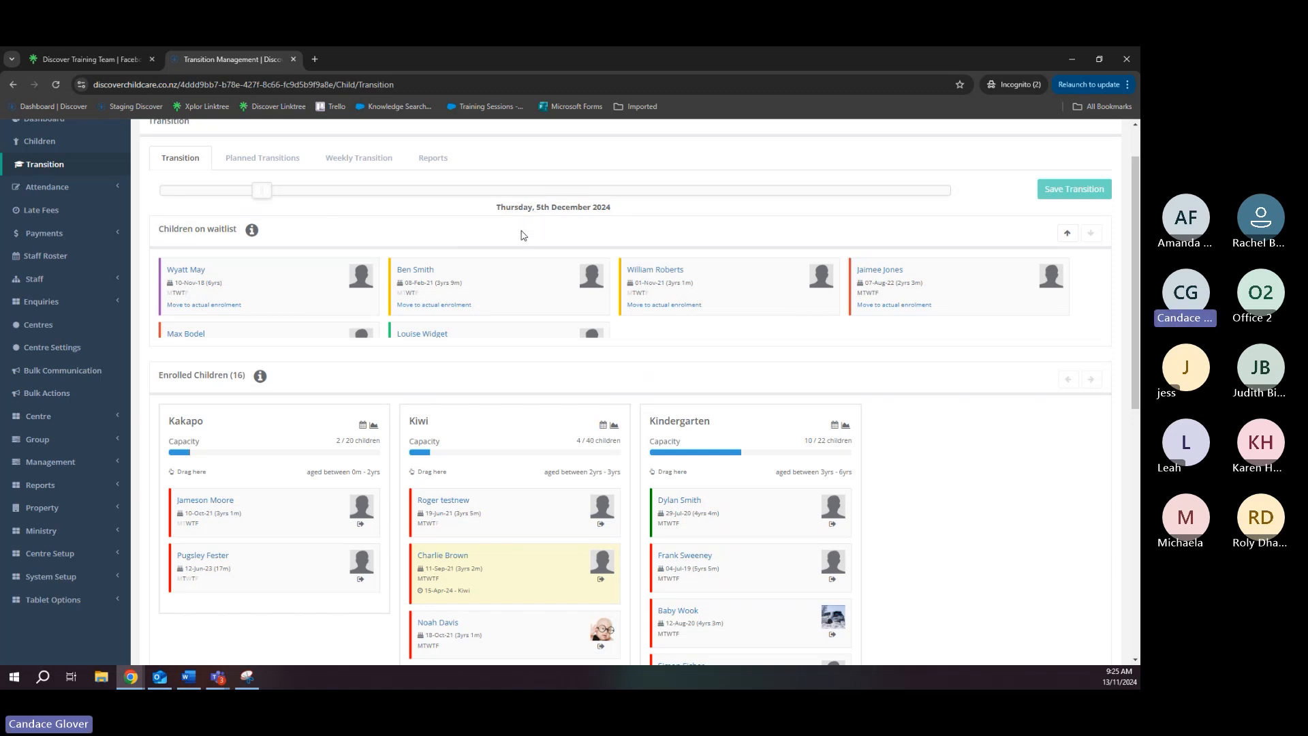
{"action": "scroll", "coordinate": [620, 144], "scroll_direction": "up", "scroll_amount": 1}
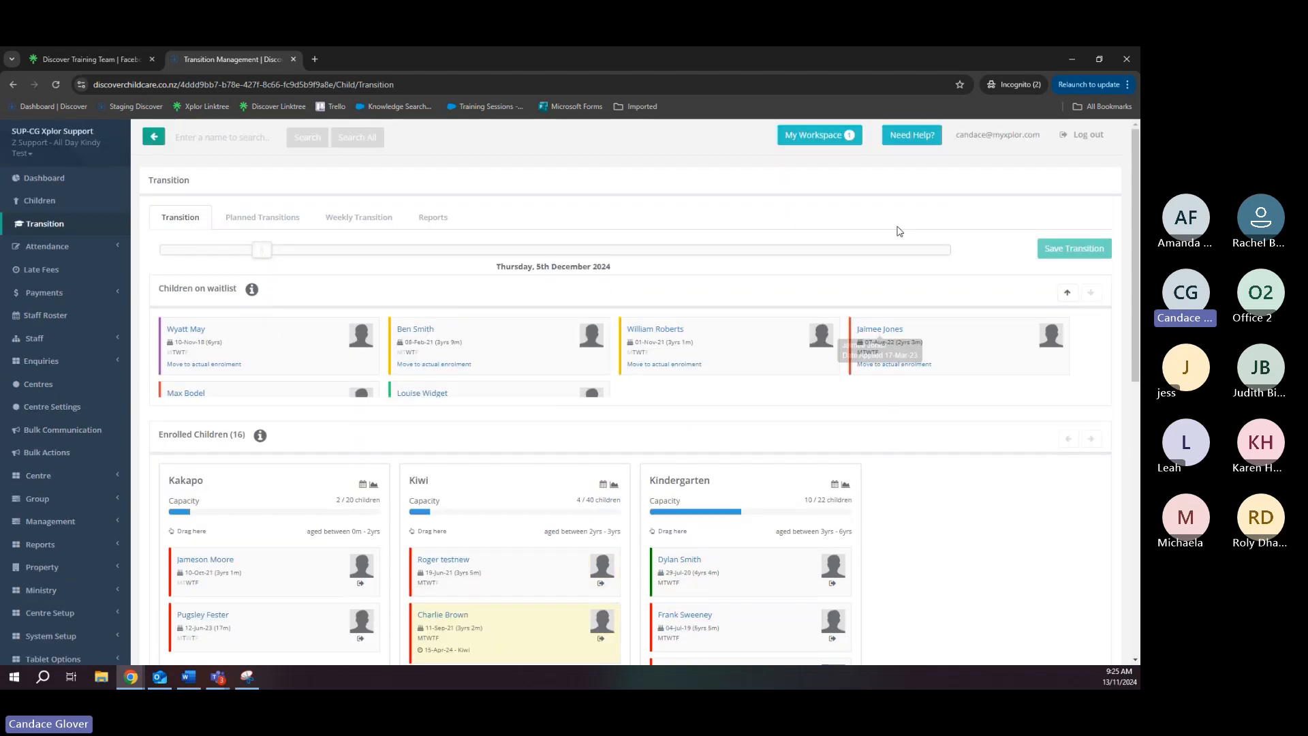
Open the Discover Childcare support site and return to the Transition page
{"action": "left_click", "coordinate": [898, 136]}
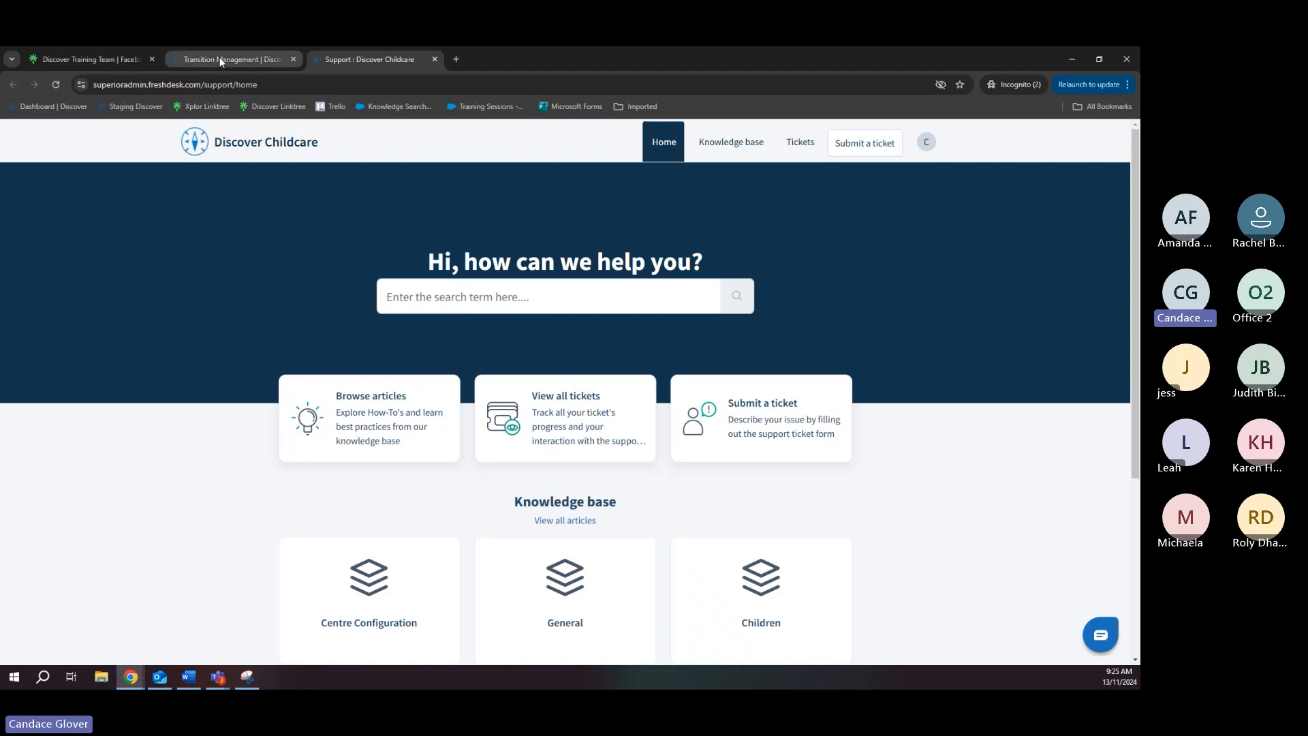
{"action": "left_click", "coordinate": [200, 57]}
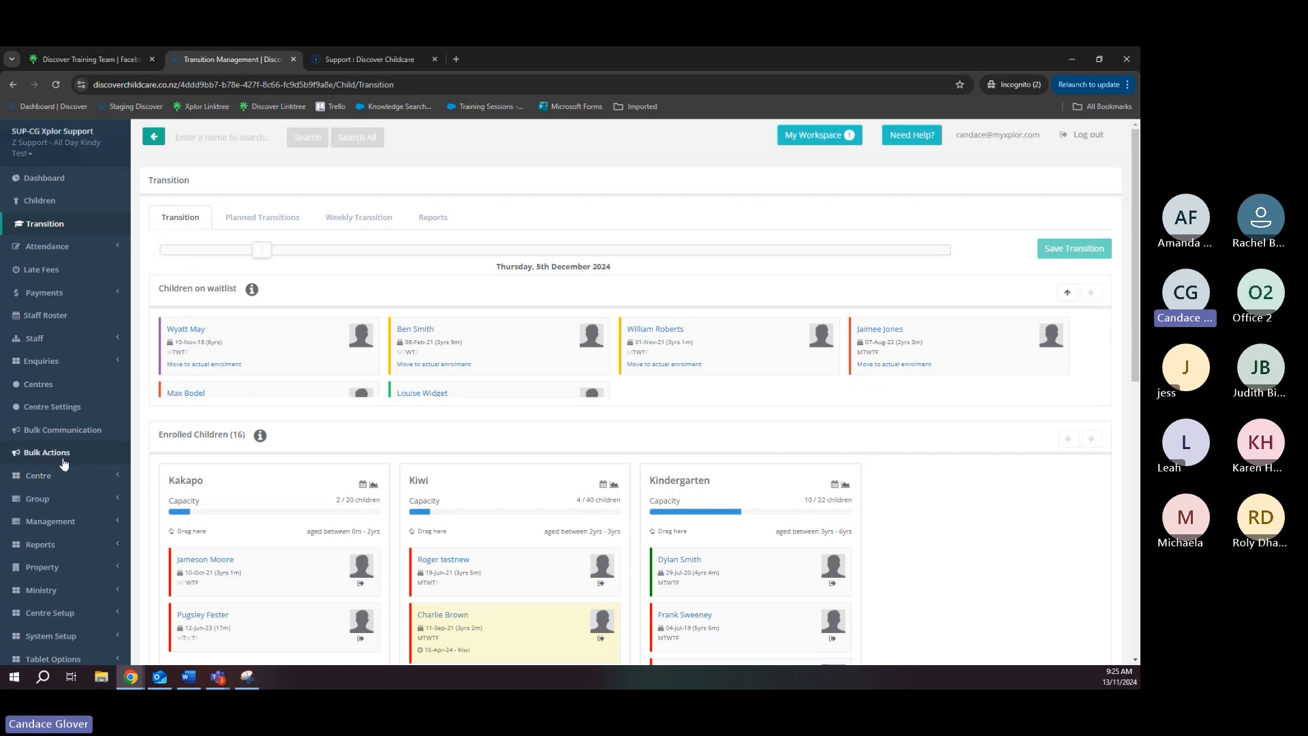
Open Bulk Communication and look through the available recipients for Current Children Primary Caregivers
{"action": "left_click", "coordinate": [47, 431]}
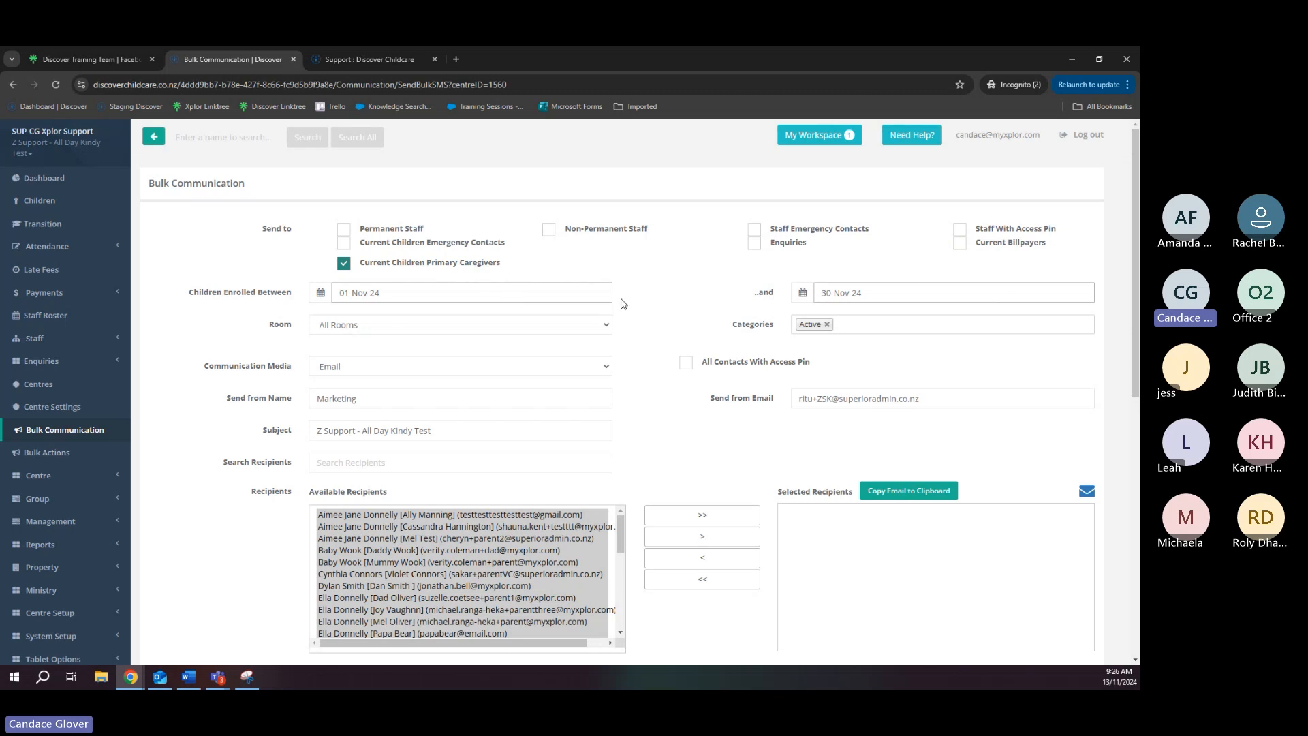
{"action": "left_click", "coordinate": [518, 564]}
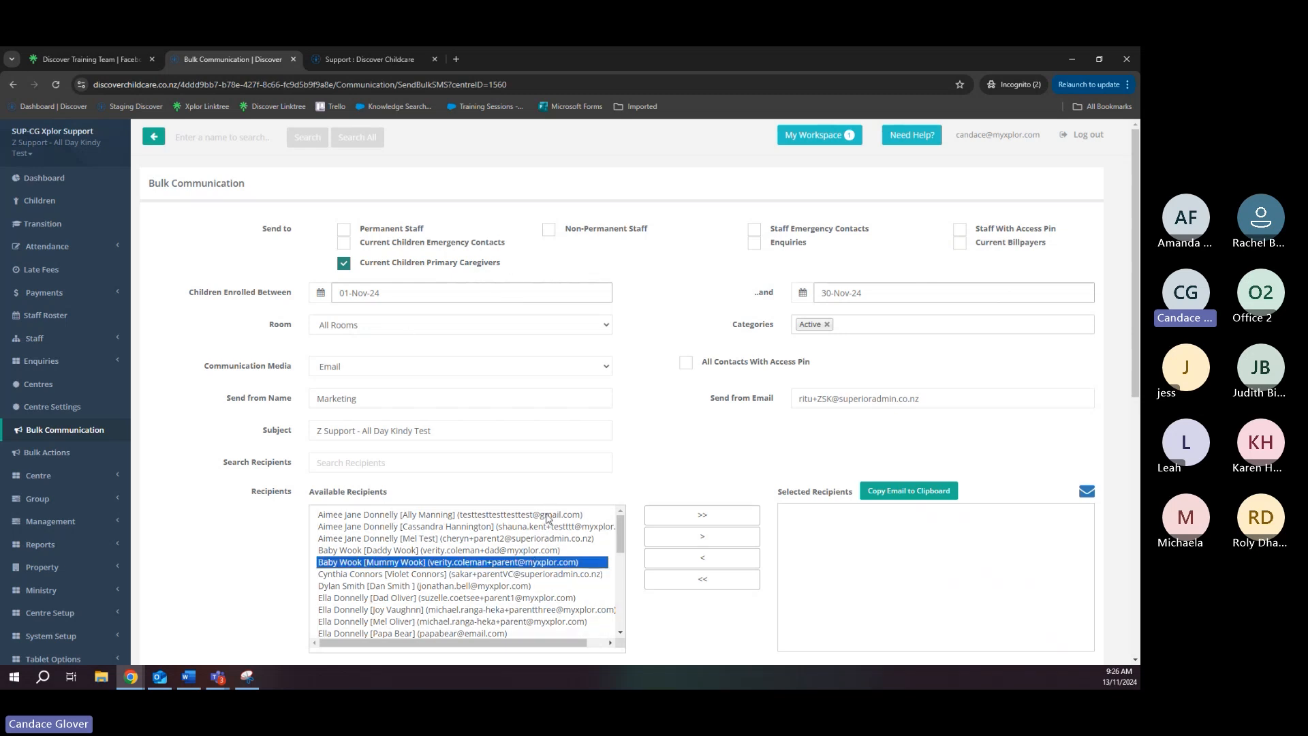
{"action": "left_click", "coordinate": [549, 516]}
{"action": "mouse_move", "coordinate": [620, 545]}
{"action": "left_mouse_down"}
{"action": "mouse_move", "coordinate": [619, 627]}
{"action": "mouse_move", "coordinate": [620, 558]}
{"action": "left_mouse_up"}
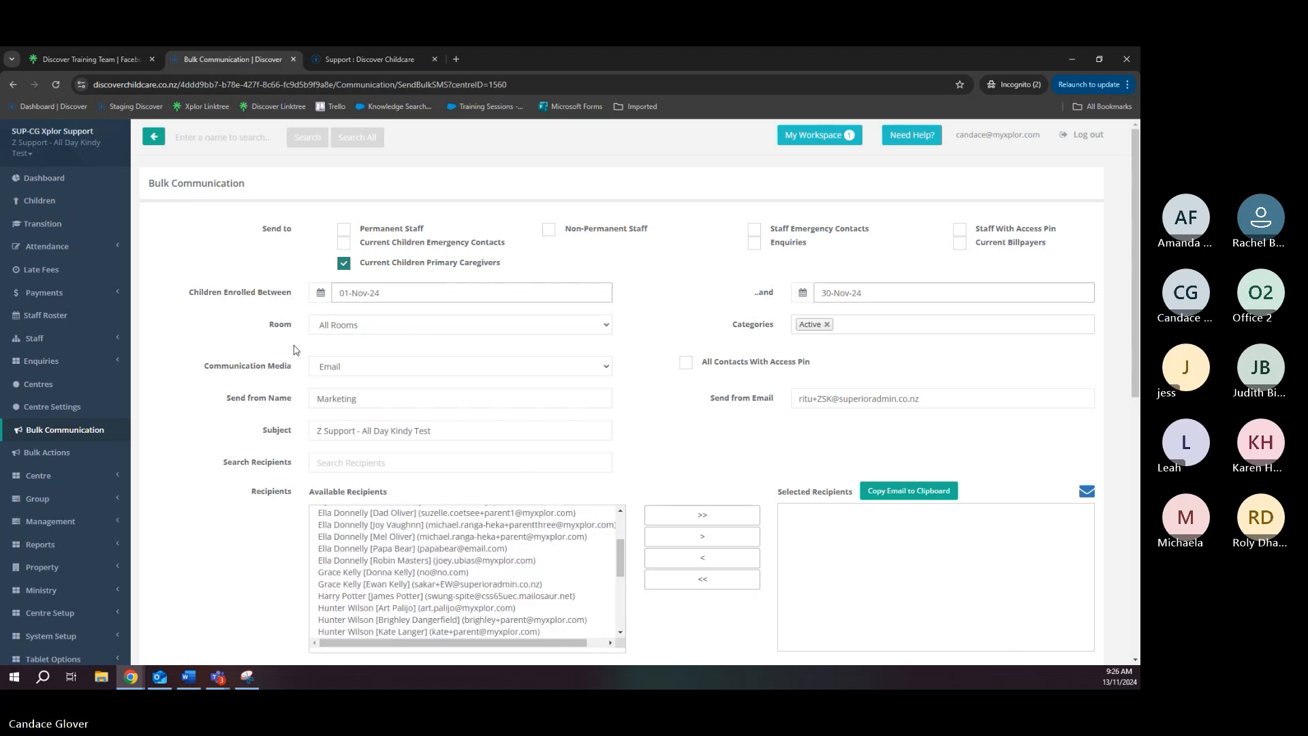
{"action": "scroll", "coordinate": [302, 323], "scroll_direction": "down", "scroll_amount": 1}
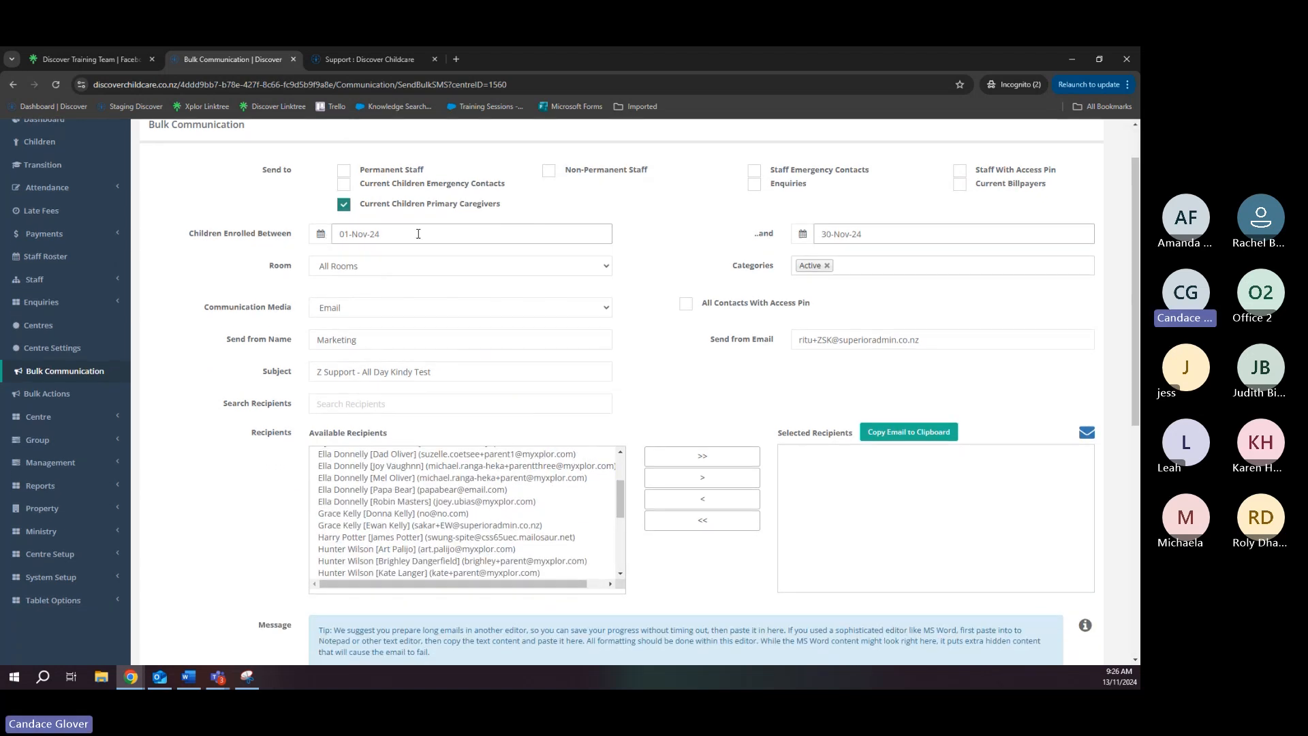
Set the Children Enrolled Between range to 25-Nov-24 through 05-Jan-25
{"action": "left_click", "coordinate": [418, 234]}
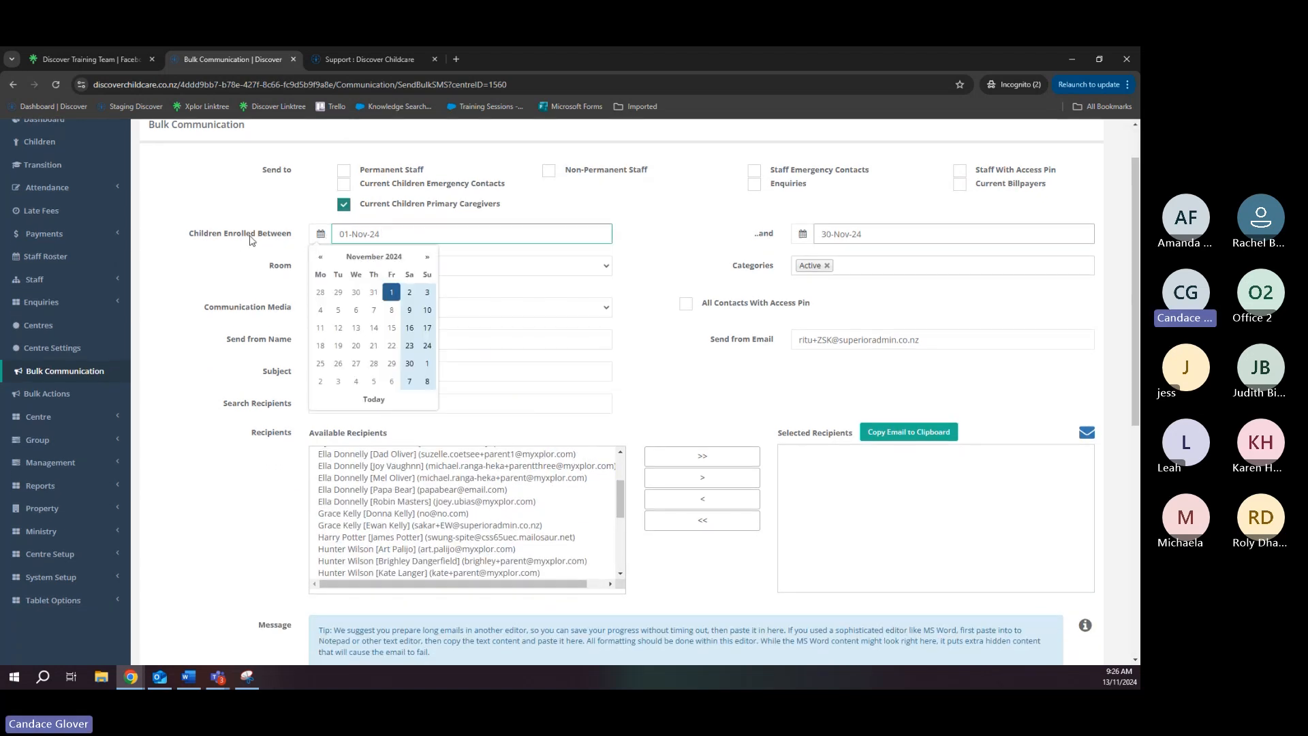
{"action": "left_click", "coordinate": [427, 257]}
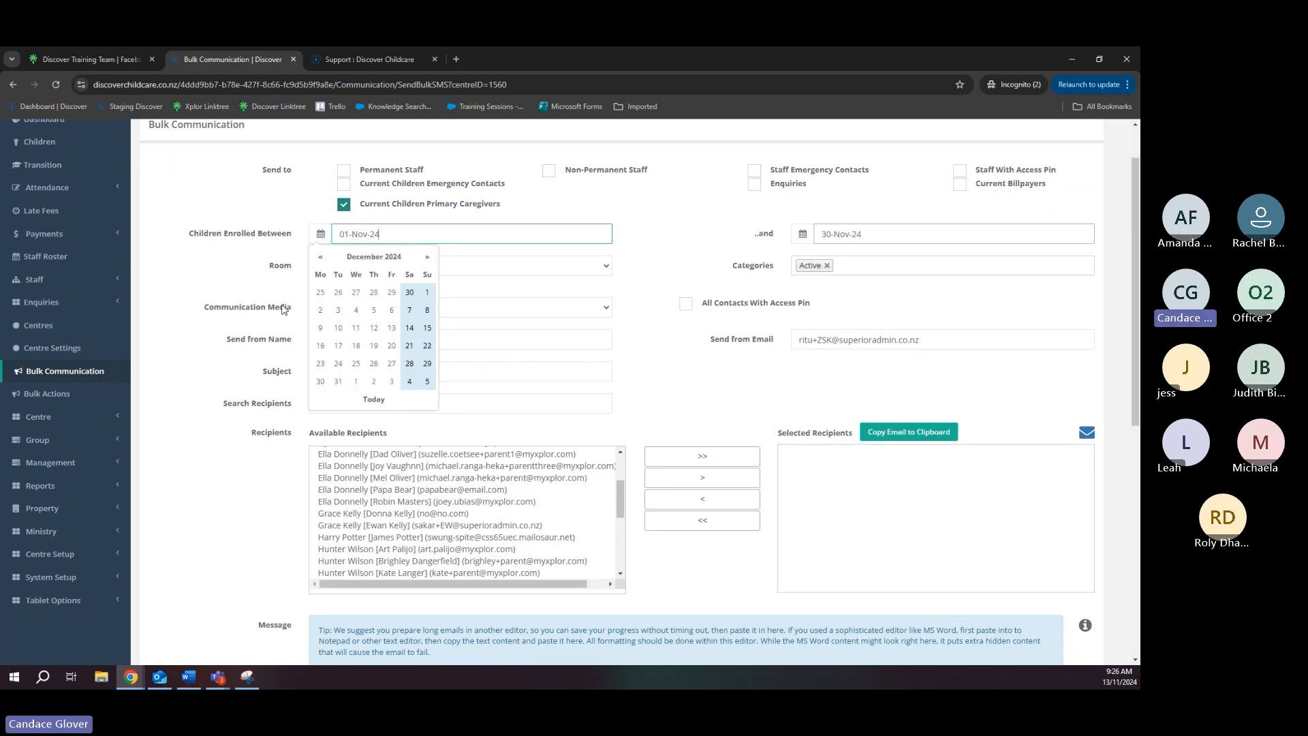
{"action": "left_click", "coordinate": [983, 234]}
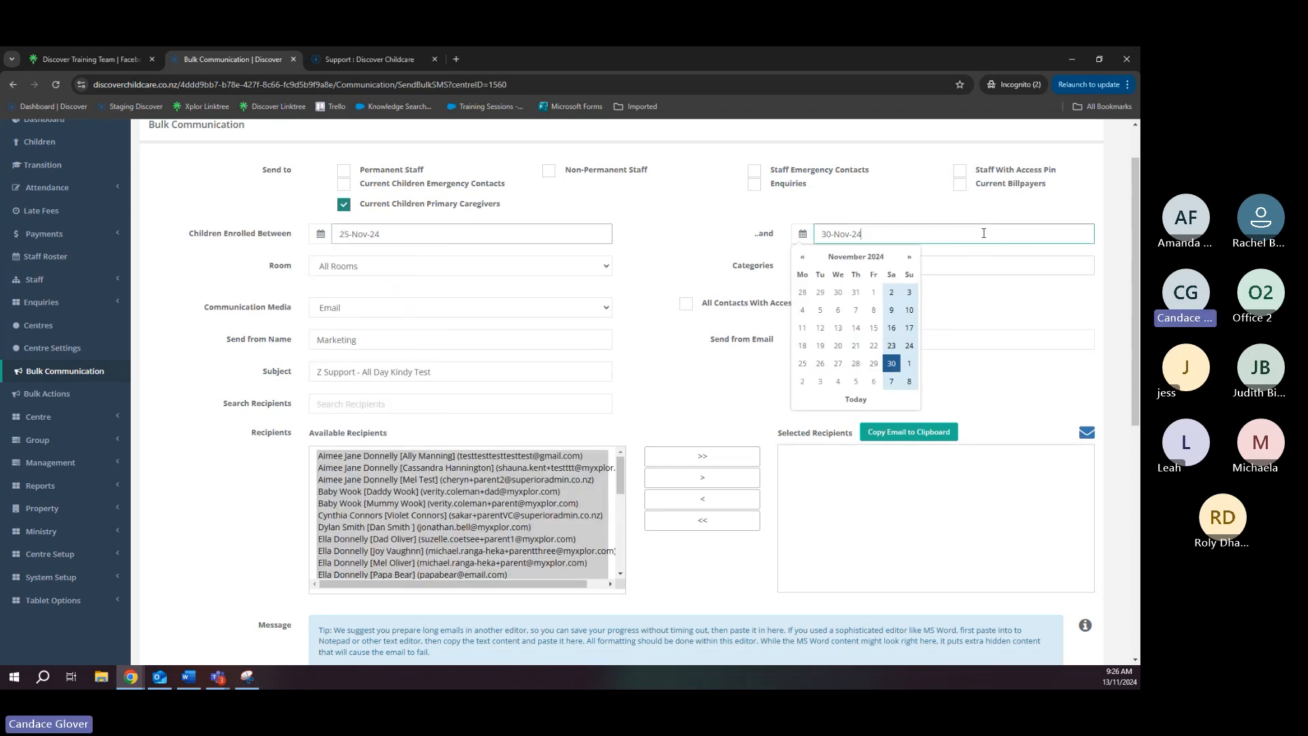
{"action": "left_click", "coordinate": [909, 257]}
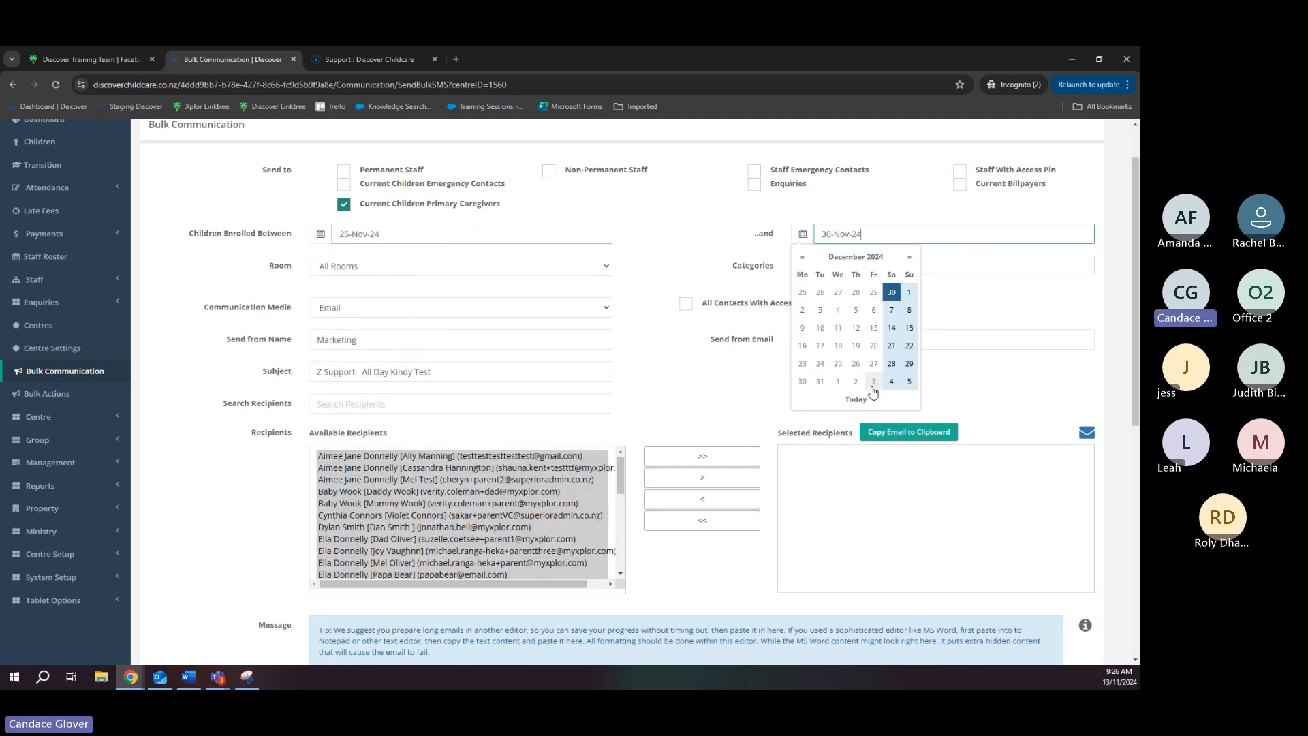
{"action": "left_click", "coordinate": [909, 381]}
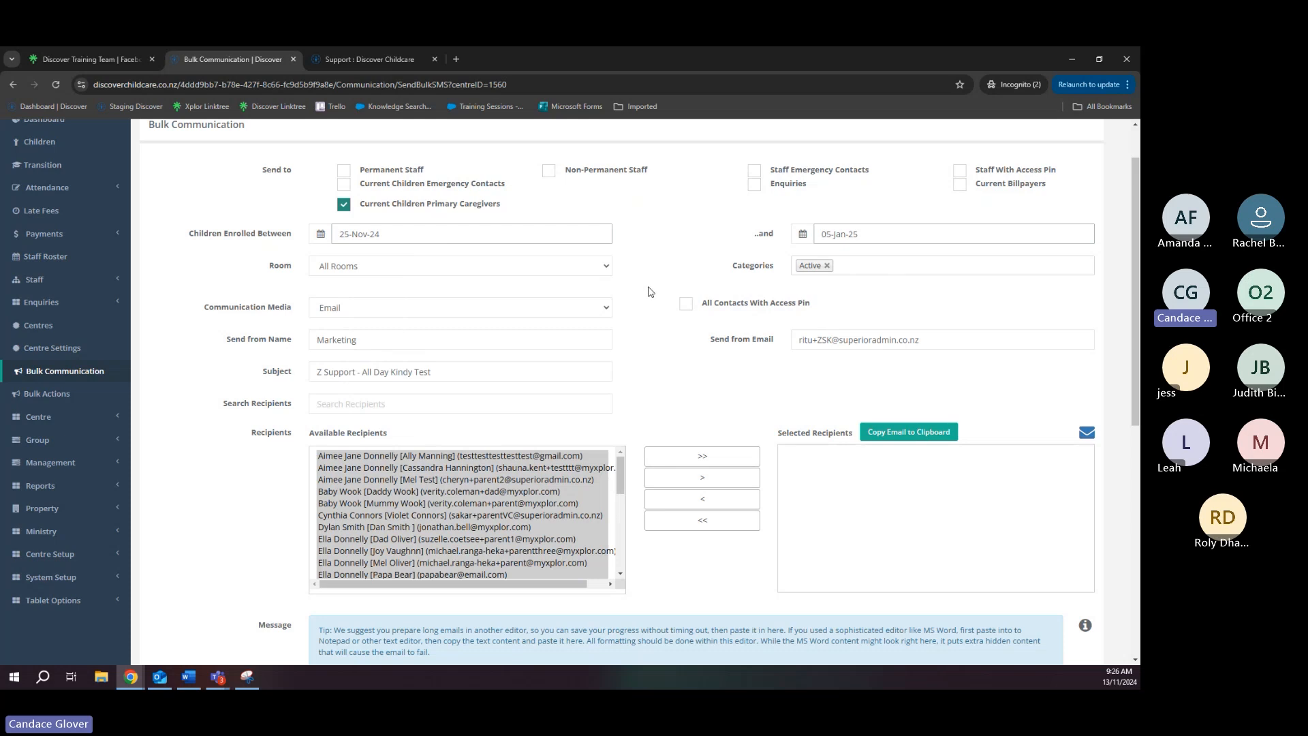
Choose Email as the communication media and clear the Send from Name
{"action": "left_click", "coordinate": [495, 308]}
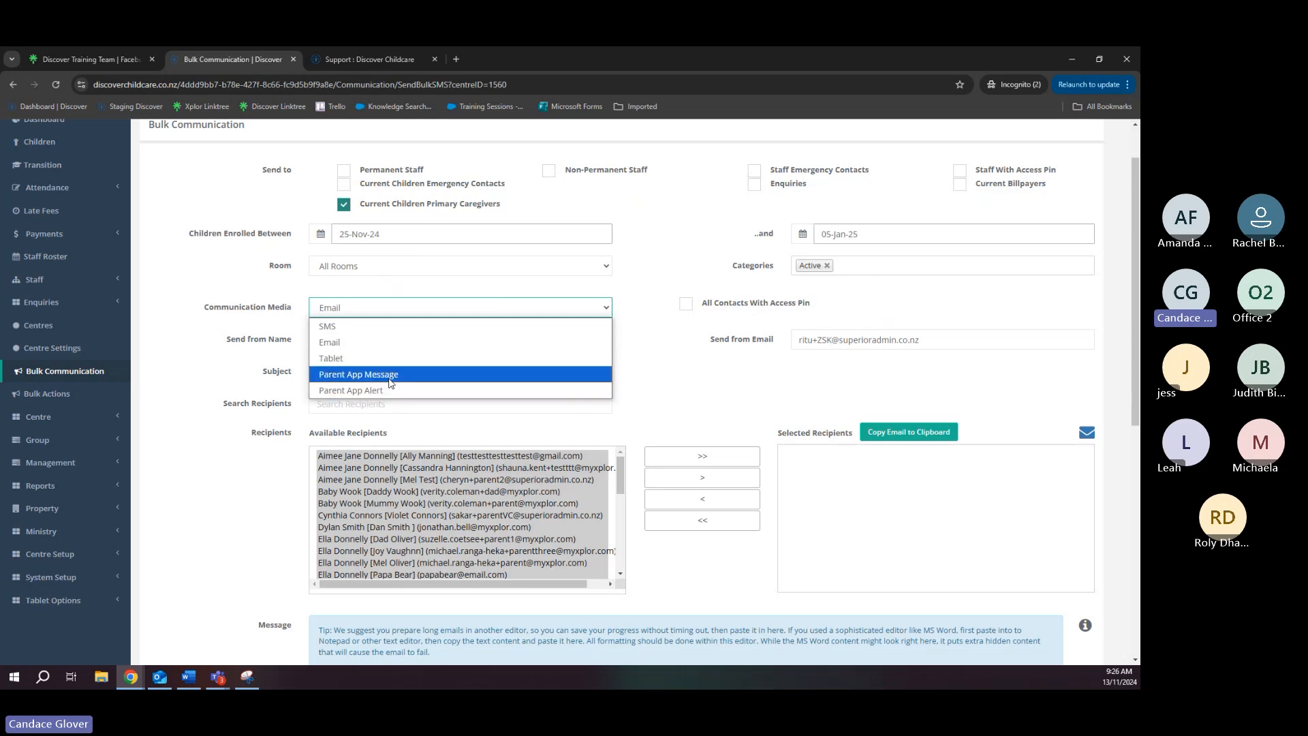
{"action": "left_click", "coordinate": [330, 342]}
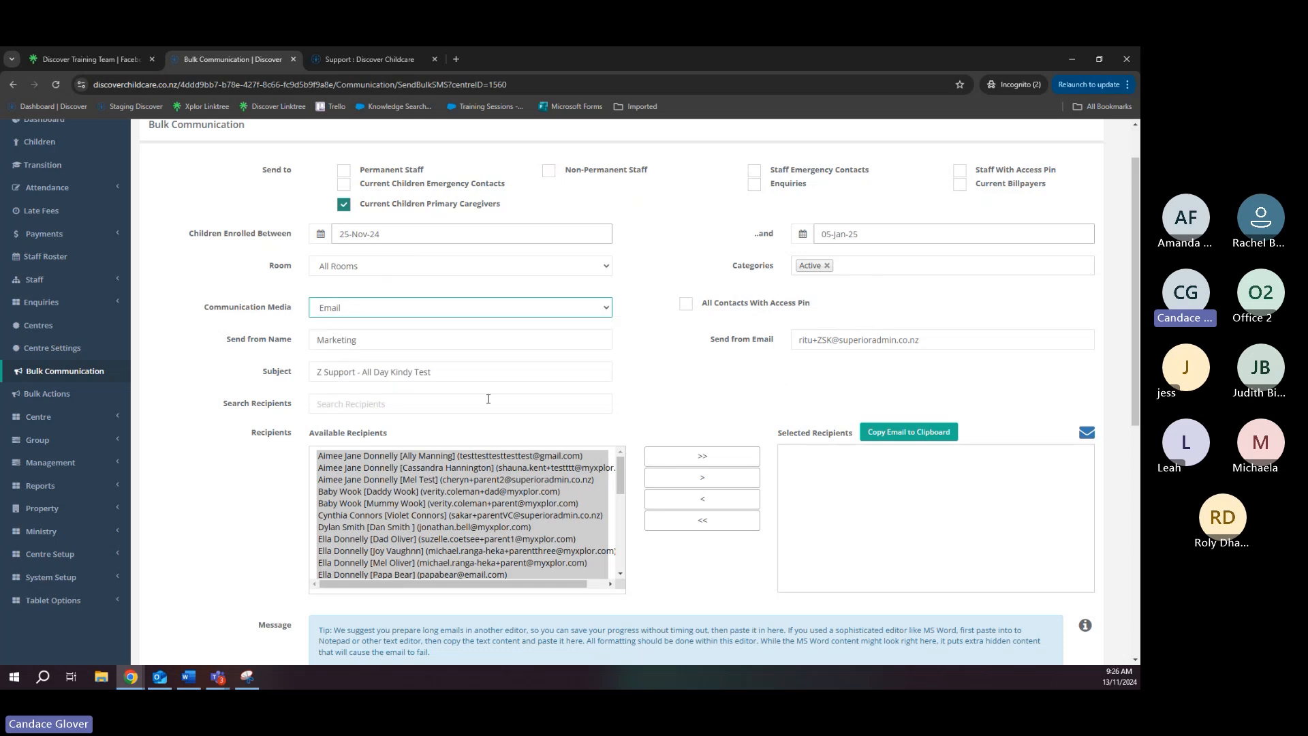
{"action": "left_click", "coordinate": [405, 340]}
{"action": "key", "text": "BackSpace"}
{"action": "key", "text": "BackSpace"}
{"action": "key", "text": "BackSpace"}
{"action": "key", "text": "BackSpace"}
{"action": "key", "text": "BackSpace"}
{"action": "key", "text": "BackSpace"}
{"action": "key", "text": "BackSpace"}
{"action": "key", "text": "BackSpace"}
{"action": "key", "text": "BackSpace"}
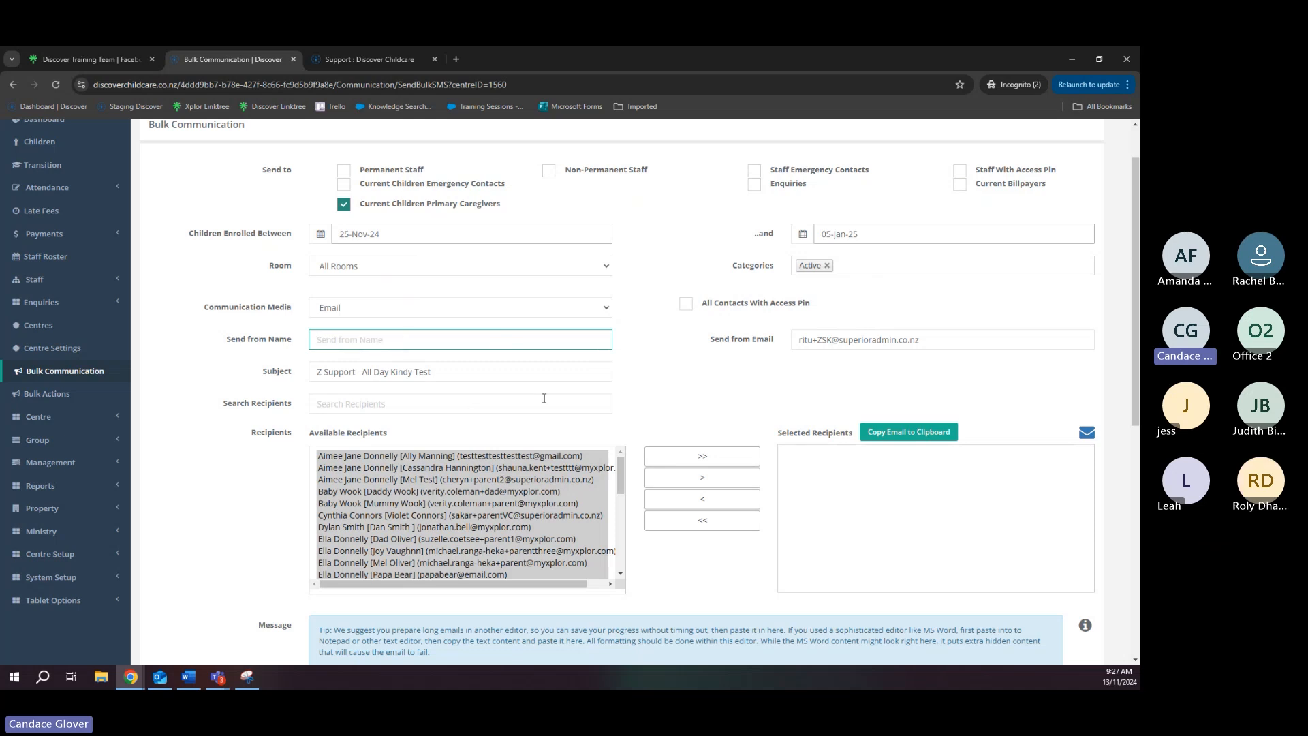
Check the sender email field and replace the message subject with "Closure"
{"action": "left_click", "coordinate": [908, 339]}
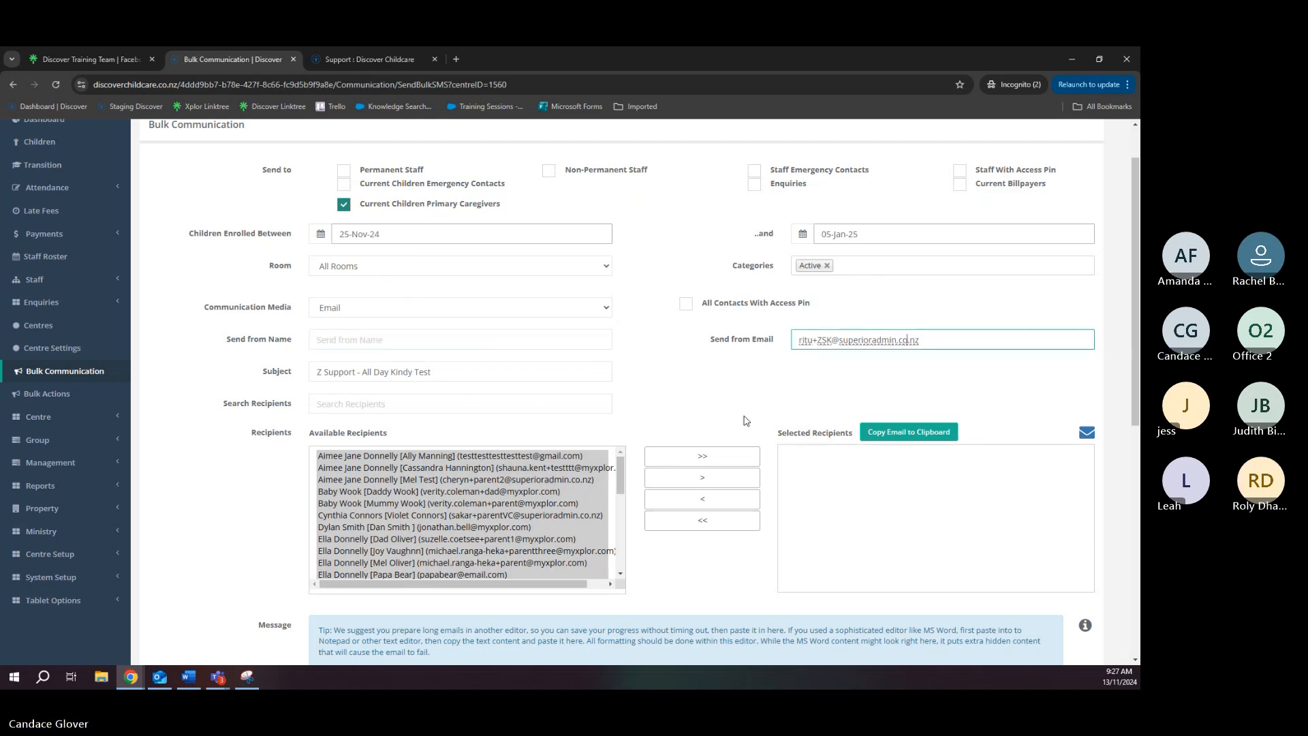
{"action": "left_click_drag", "start_coordinate": [907, 339], "coordinate": [785, 335]}
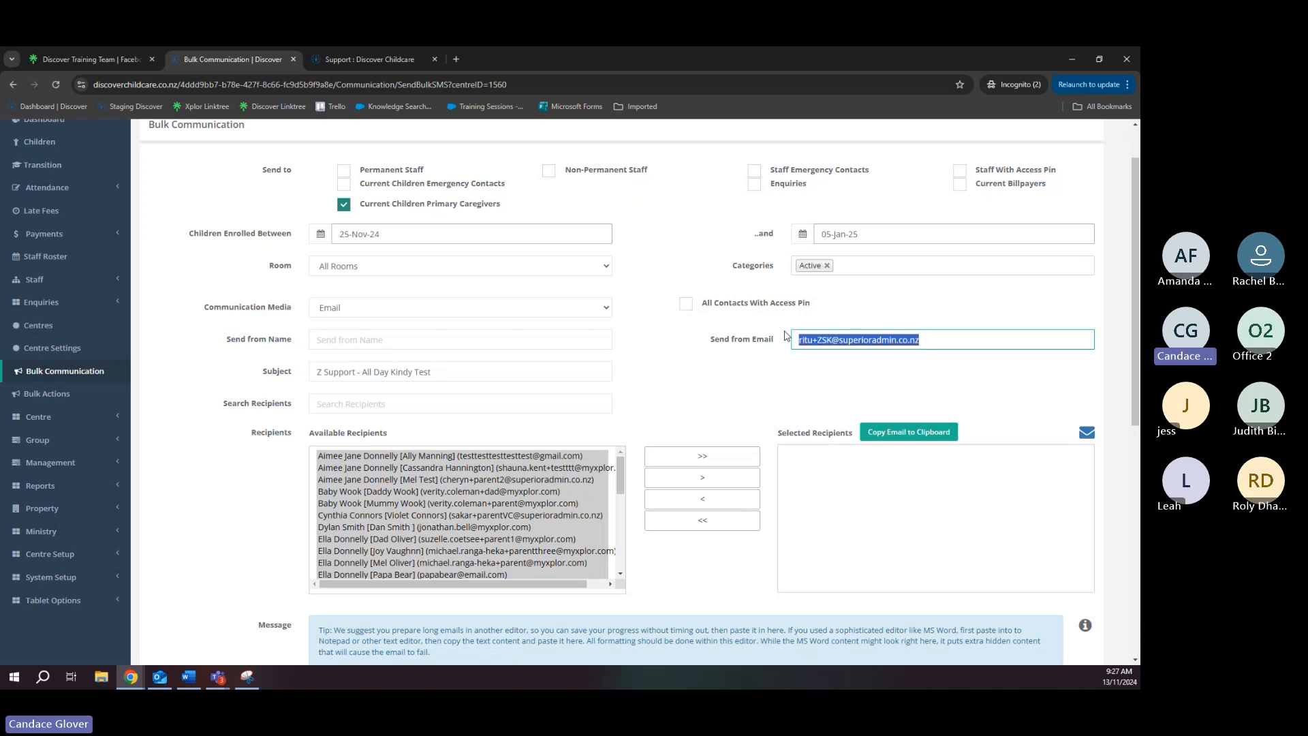
{"action": "left_click_drag", "start_coordinate": [433, 372], "coordinate": [283, 389]}
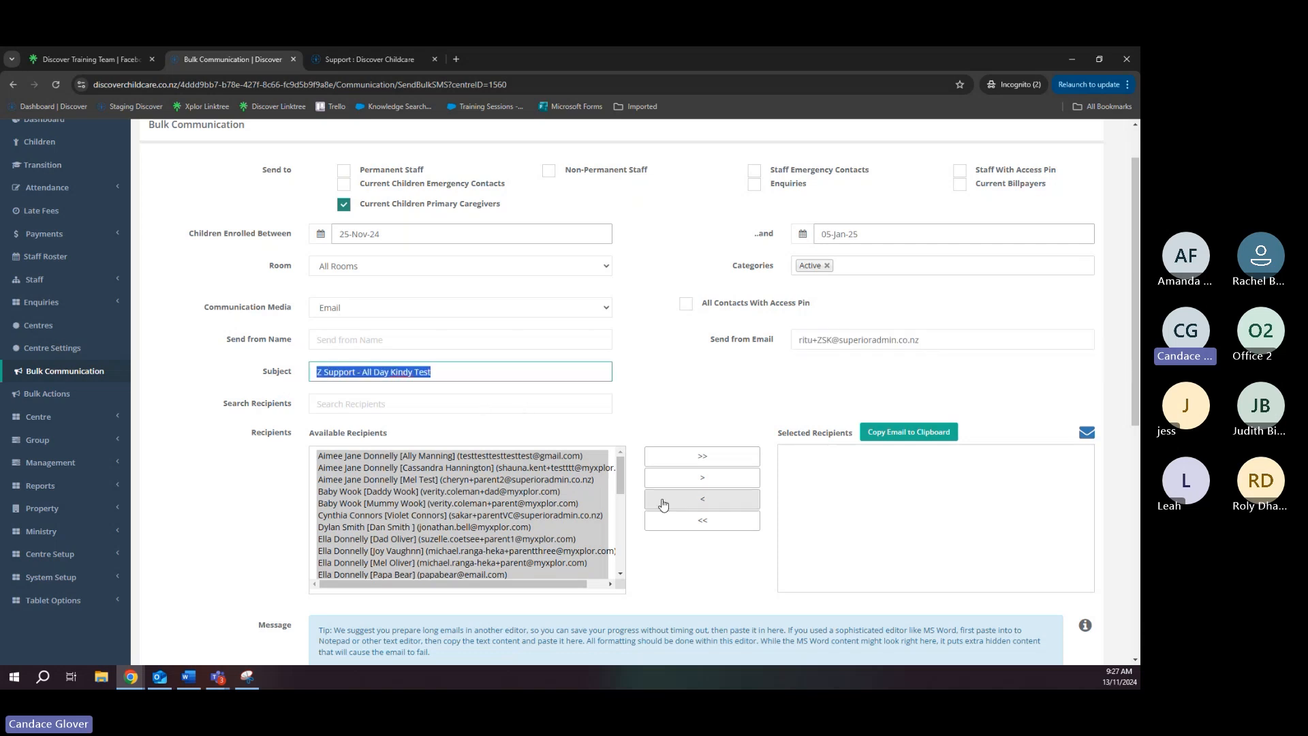
{"action": "key", "text": "BackSpace"}
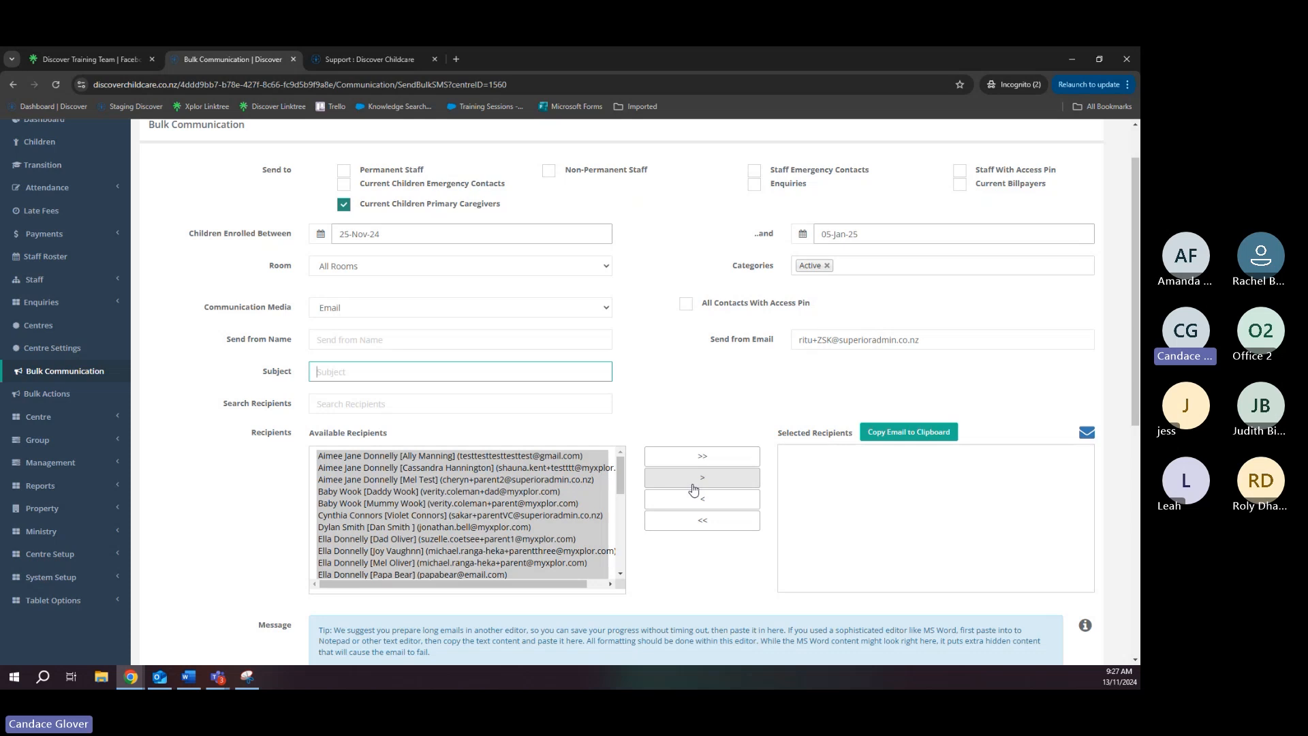
{"action": "type", "text": "Closure"}
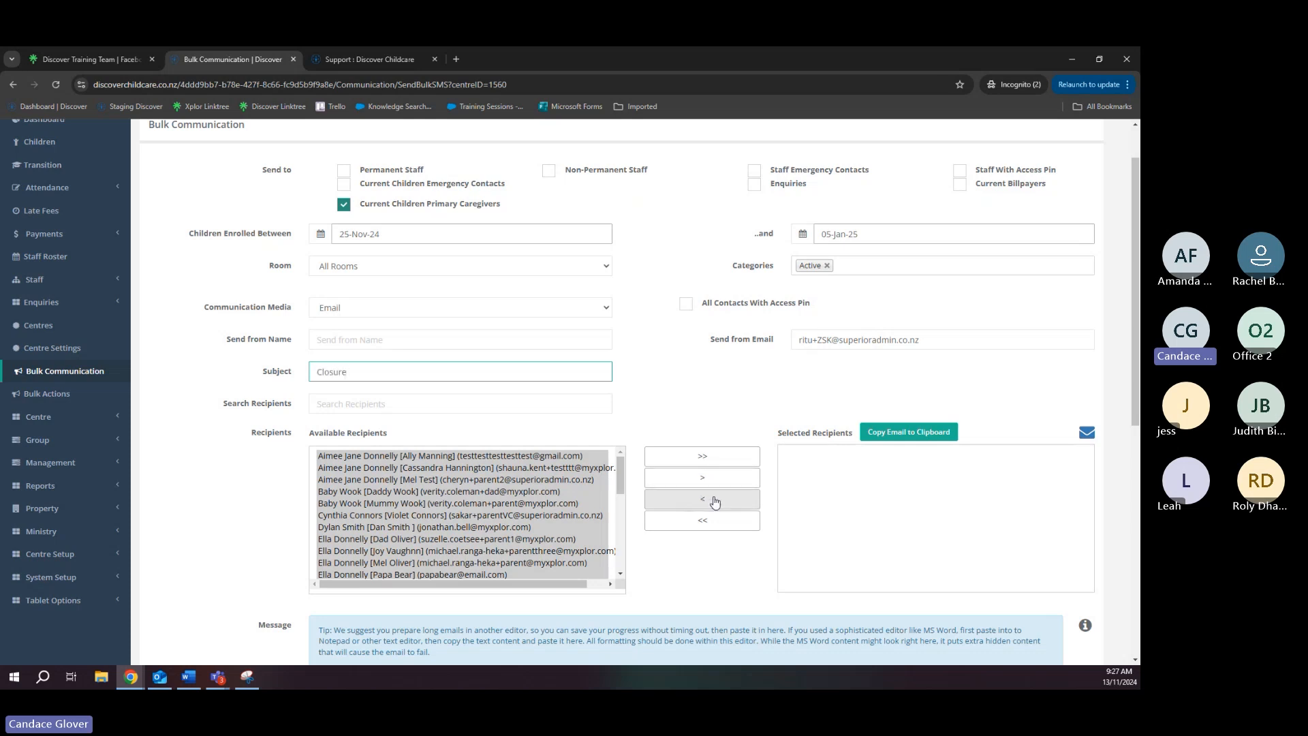
{"action": "left_click", "coordinate": [637, 402]}
Add all available recipients to the selected recipients
{"action": "scroll", "coordinate": [637, 427], "scroll_direction": "down", "scroll_amount": 1}
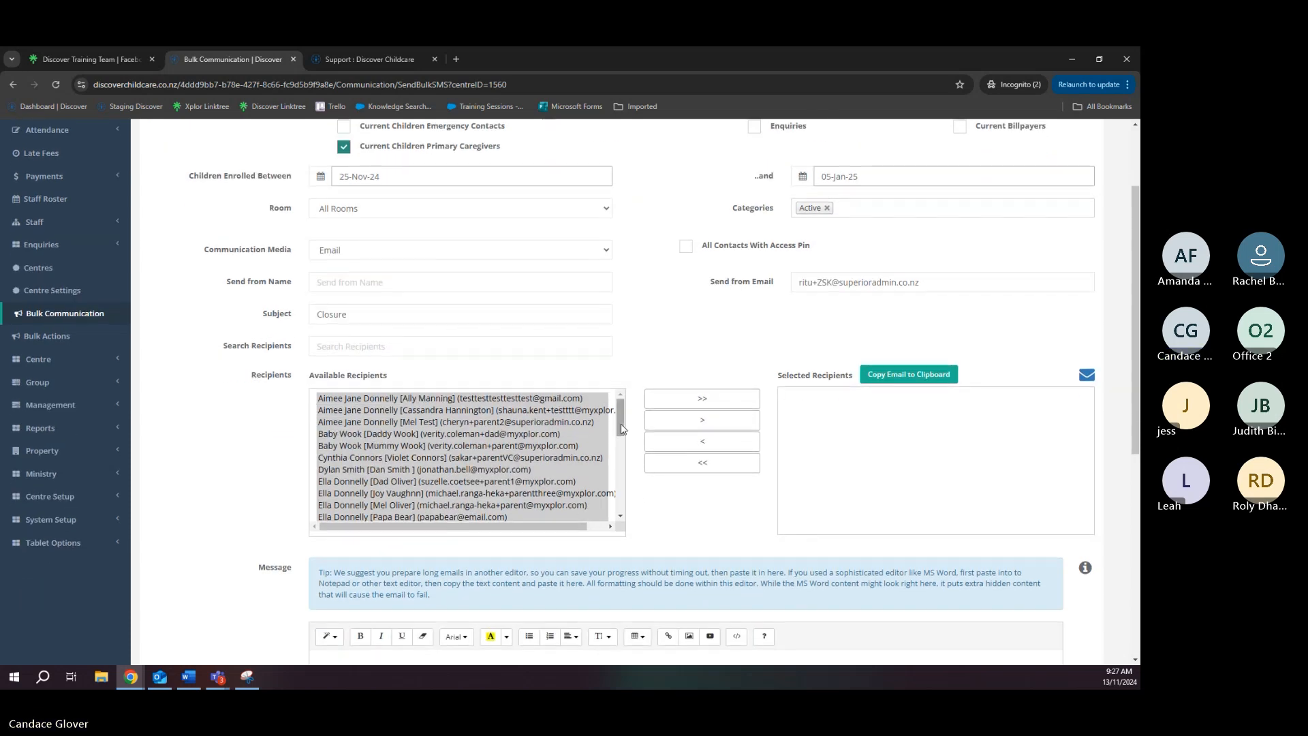
{"action": "left_click", "coordinate": [621, 428]}
{"action": "left_click", "coordinate": [746, 399]}
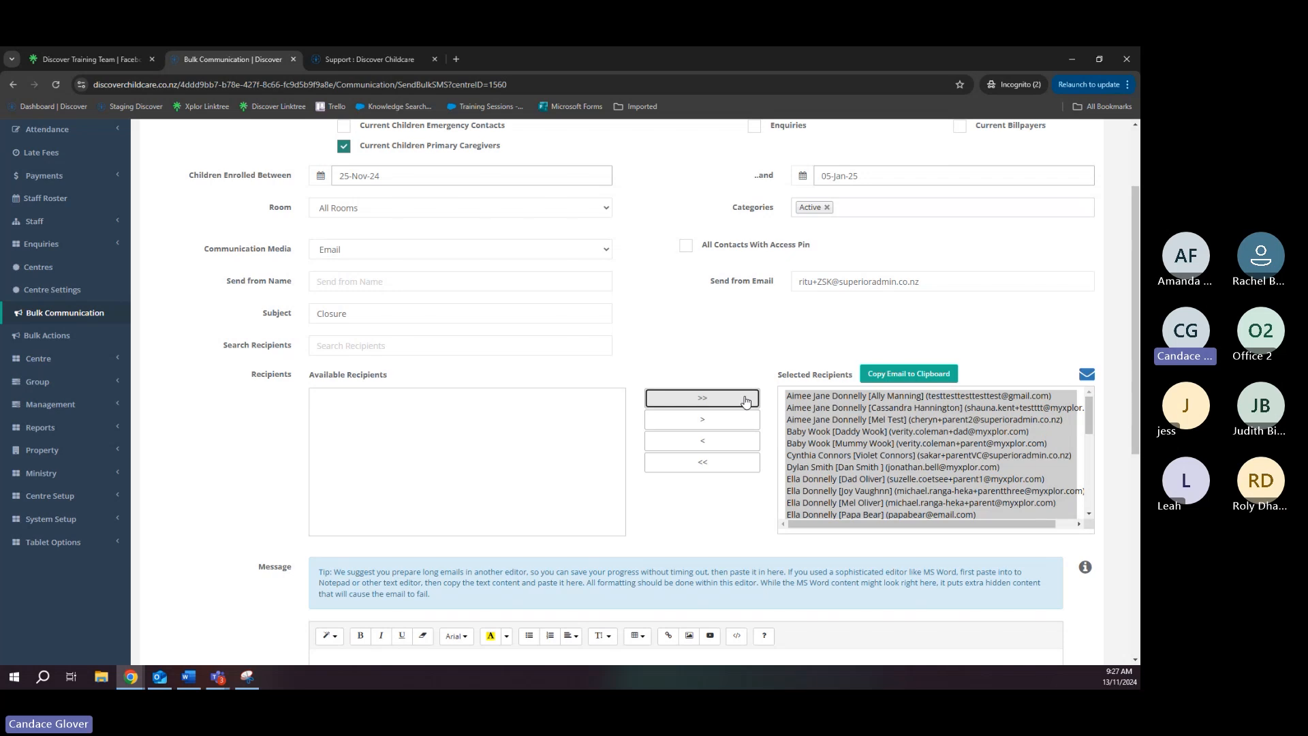
Examine the message editor, the test email option and the file upload area of the bulk email
{"action": "scroll", "coordinate": [746, 399], "scroll_direction": "down", "scroll_amount": 4}
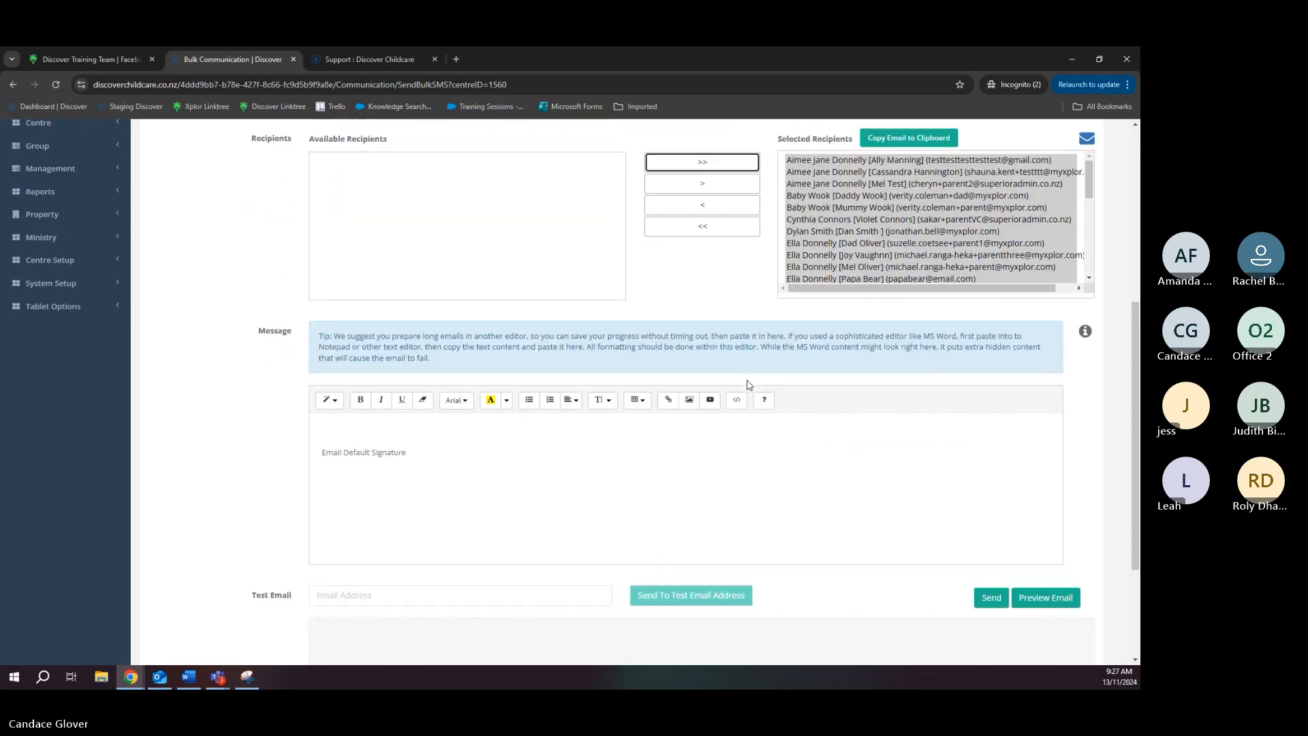
{"action": "left_click", "coordinate": [389, 424]}
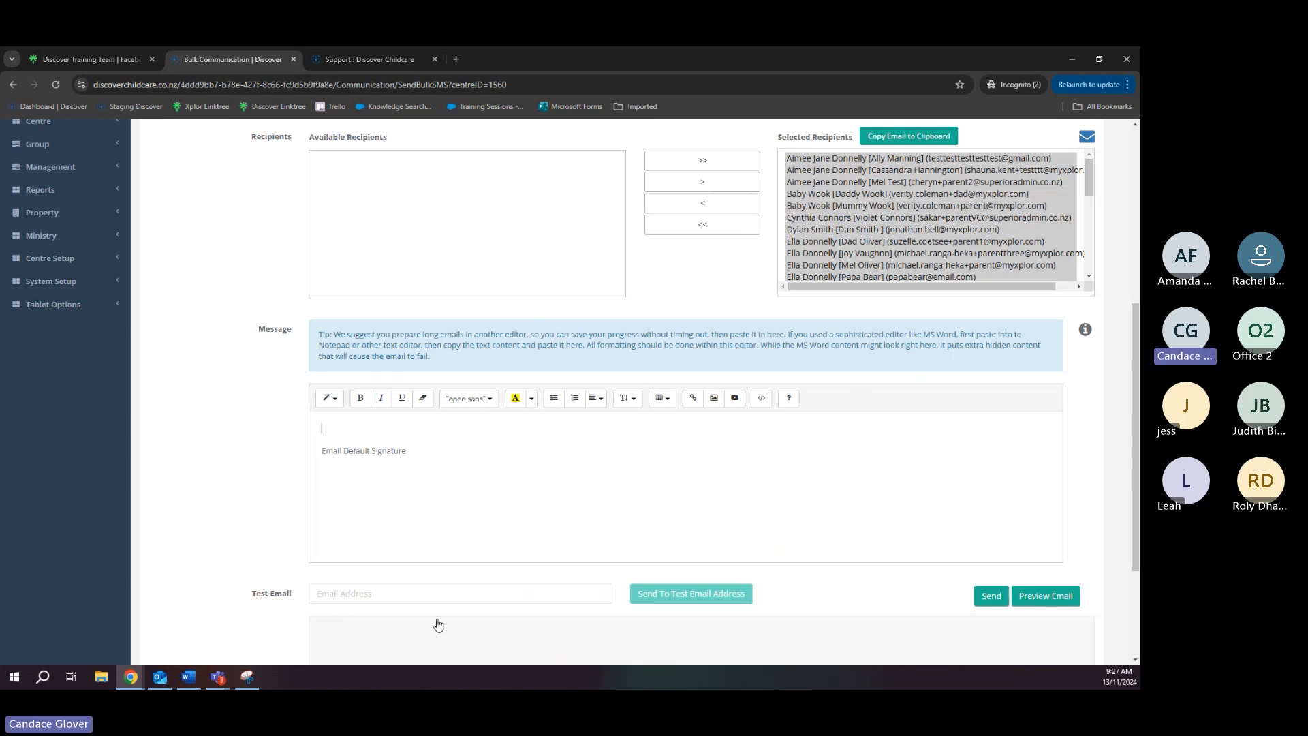
{"action": "scroll", "coordinate": [621, 542], "scroll_direction": "down", "scroll_amount": 1}
{"action": "scroll", "coordinate": [622, 542], "scroll_direction": "down", "scroll_amount": 3}
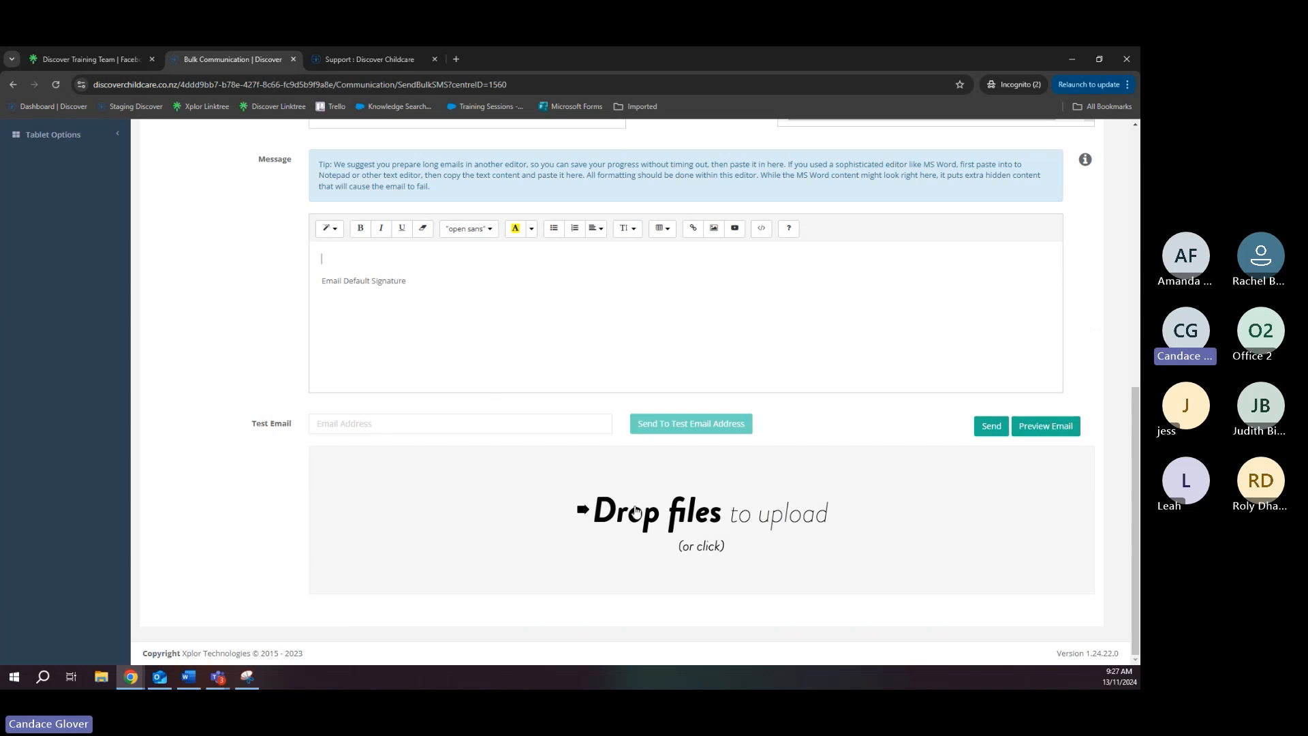
{"action": "scroll", "coordinate": [764, 512], "scroll_direction": "up", "scroll_amount": 2}
{"action": "left_click", "coordinate": [635, 547]}
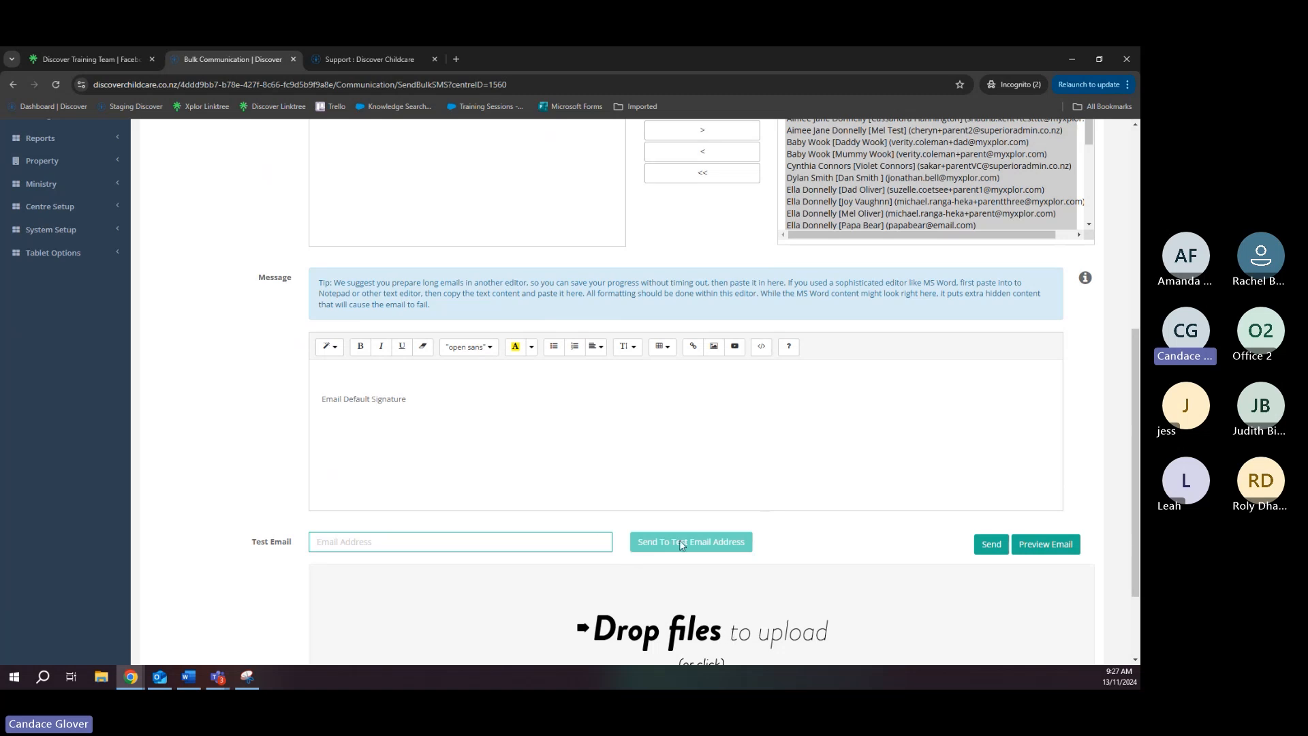
Preview the email for the selected recipients, close the preview and review the form
{"action": "left_click", "coordinate": [1049, 545]}
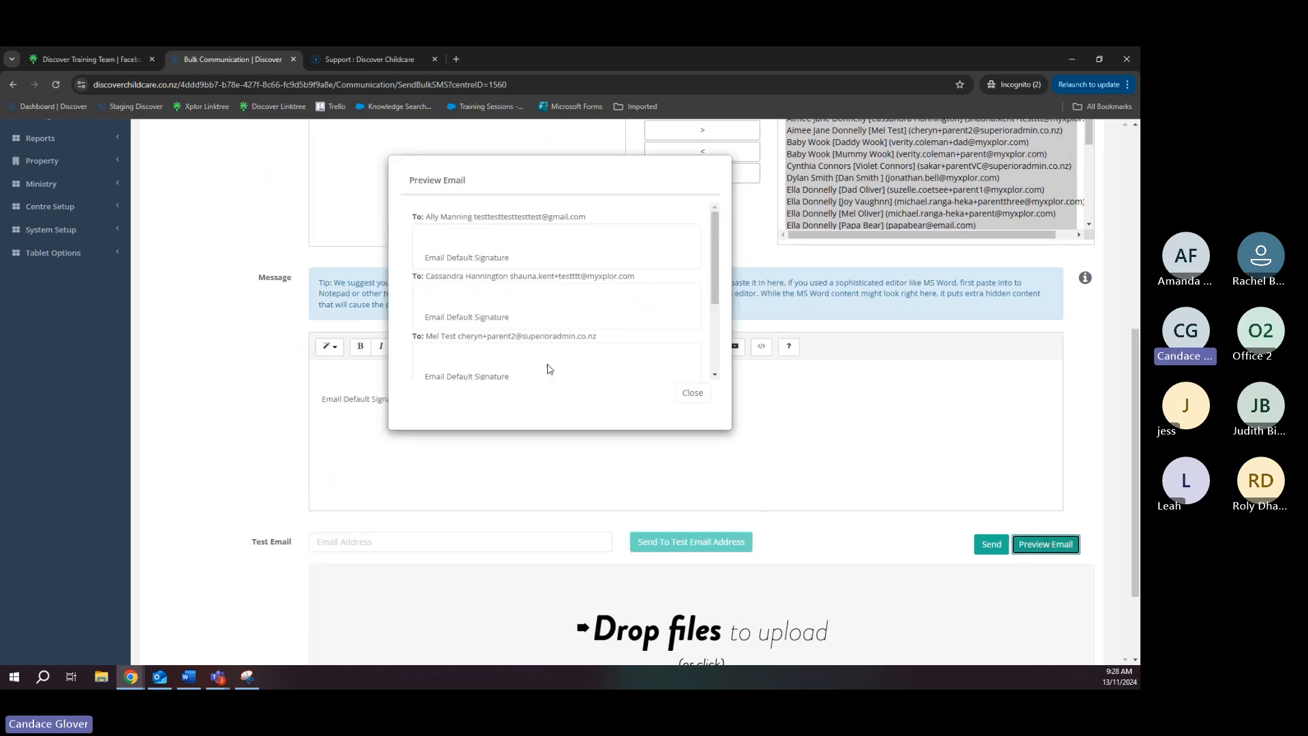
{"action": "left_click", "coordinate": [693, 392]}
{"action": "scroll", "coordinate": [941, 534], "scroll_direction": "down", "scroll_amount": 3}
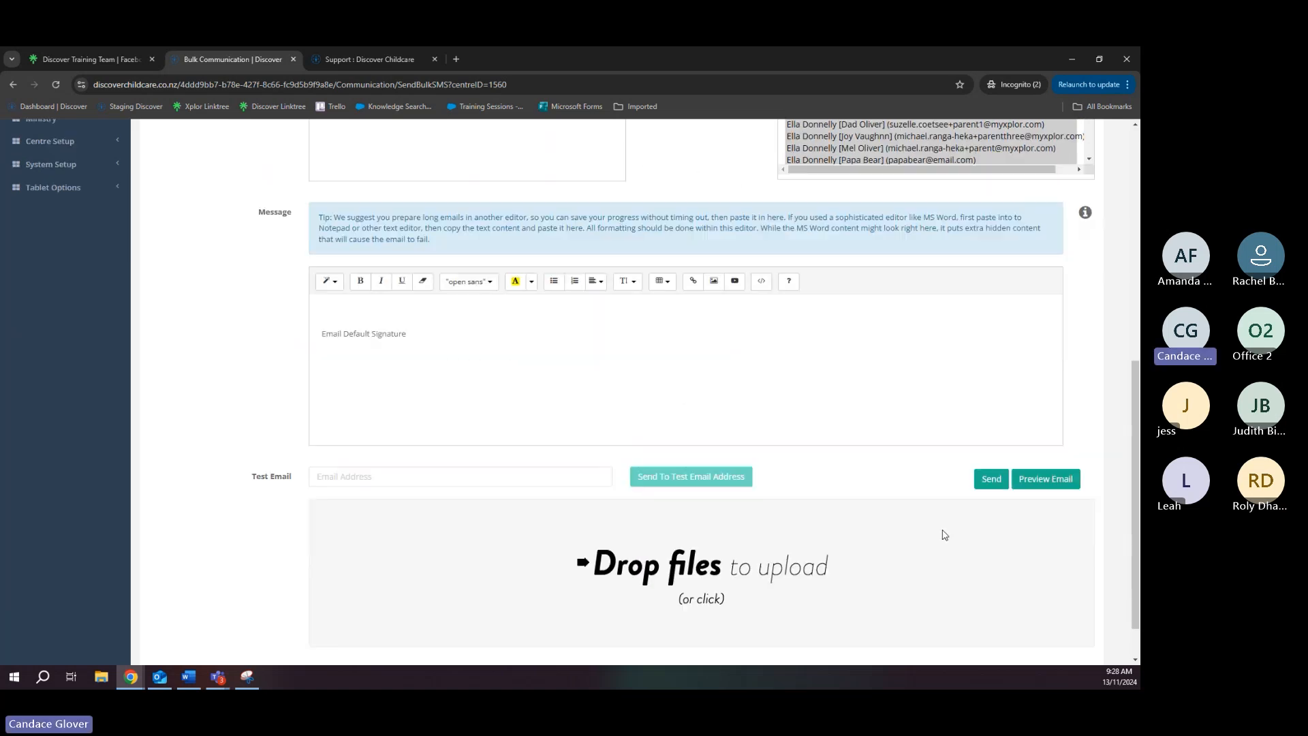
{"action": "scroll", "coordinate": [953, 555], "scroll_direction": "up", "scroll_amount": 5}
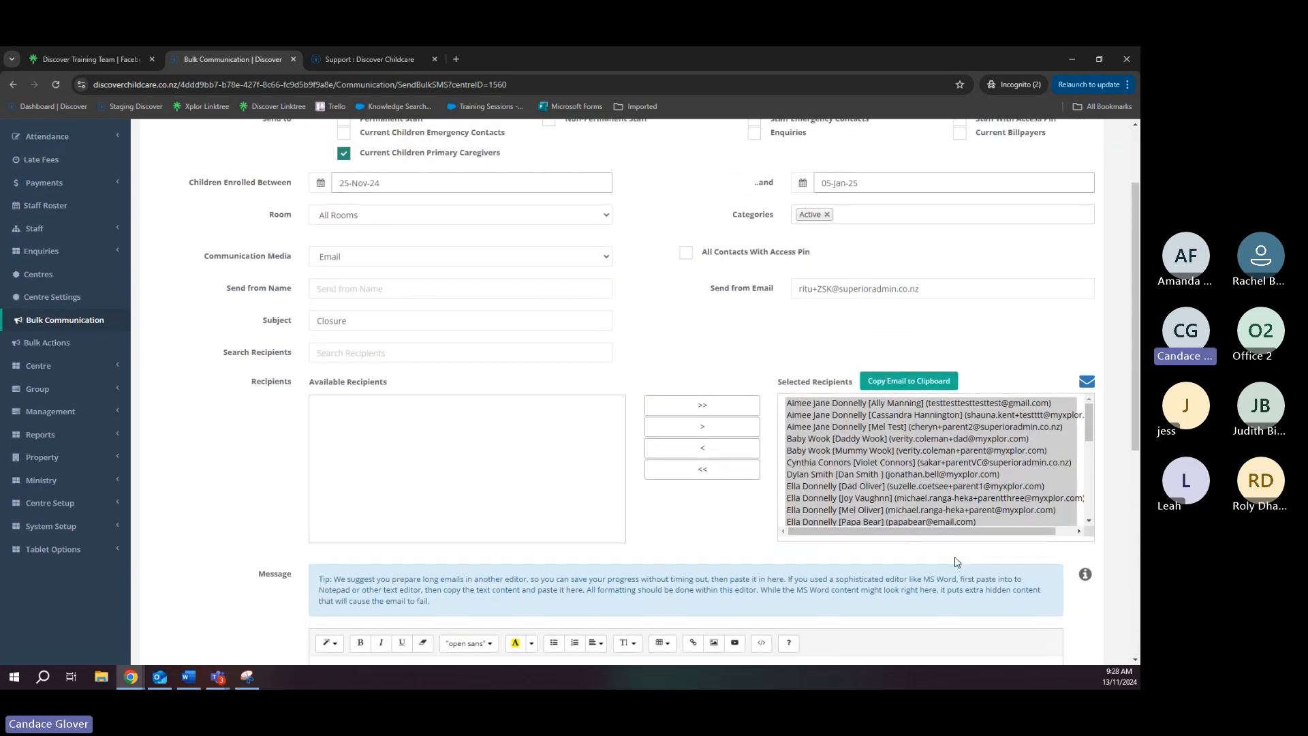
Open the centre calendar and move it to December 2024
{"action": "scroll", "coordinate": [954, 559], "scroll_direction": "down", "scroll_amount": 3}
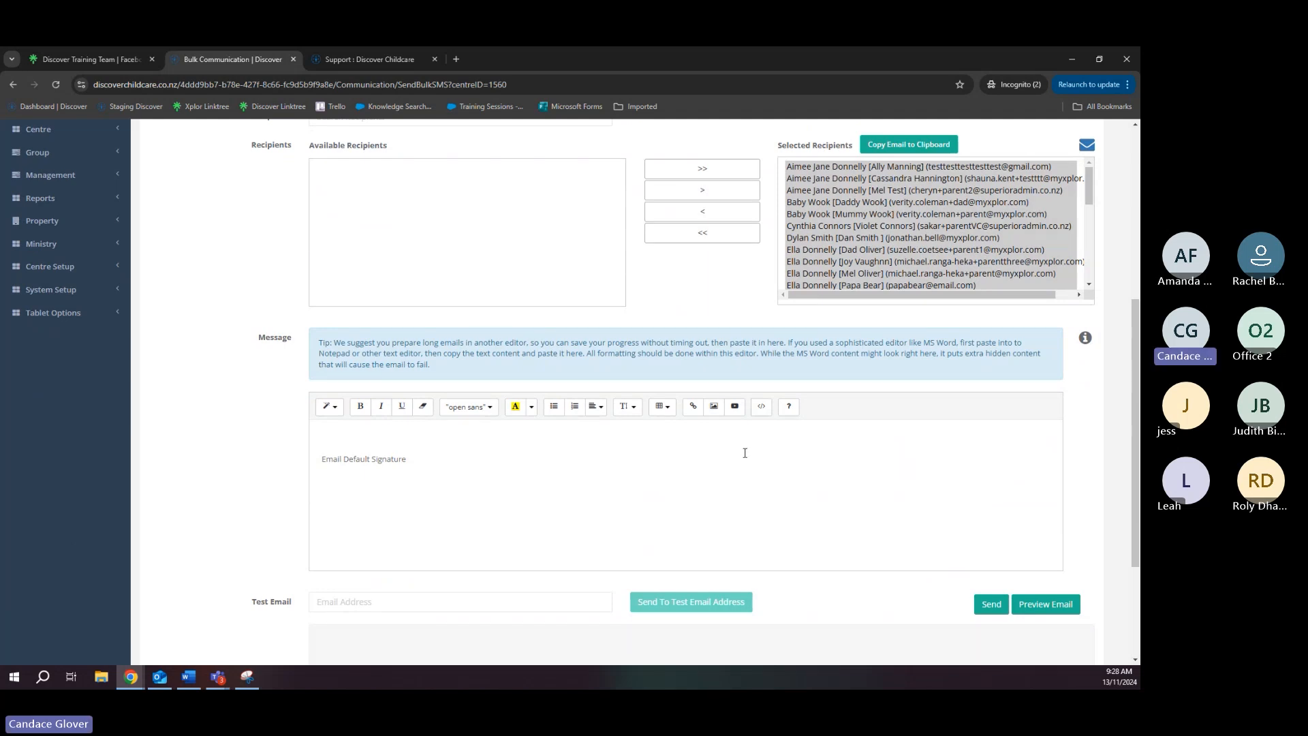
{"action": "scroll", "coordinate": [628, 526], "scroll_direction": "up", "scroll_amount": 5}
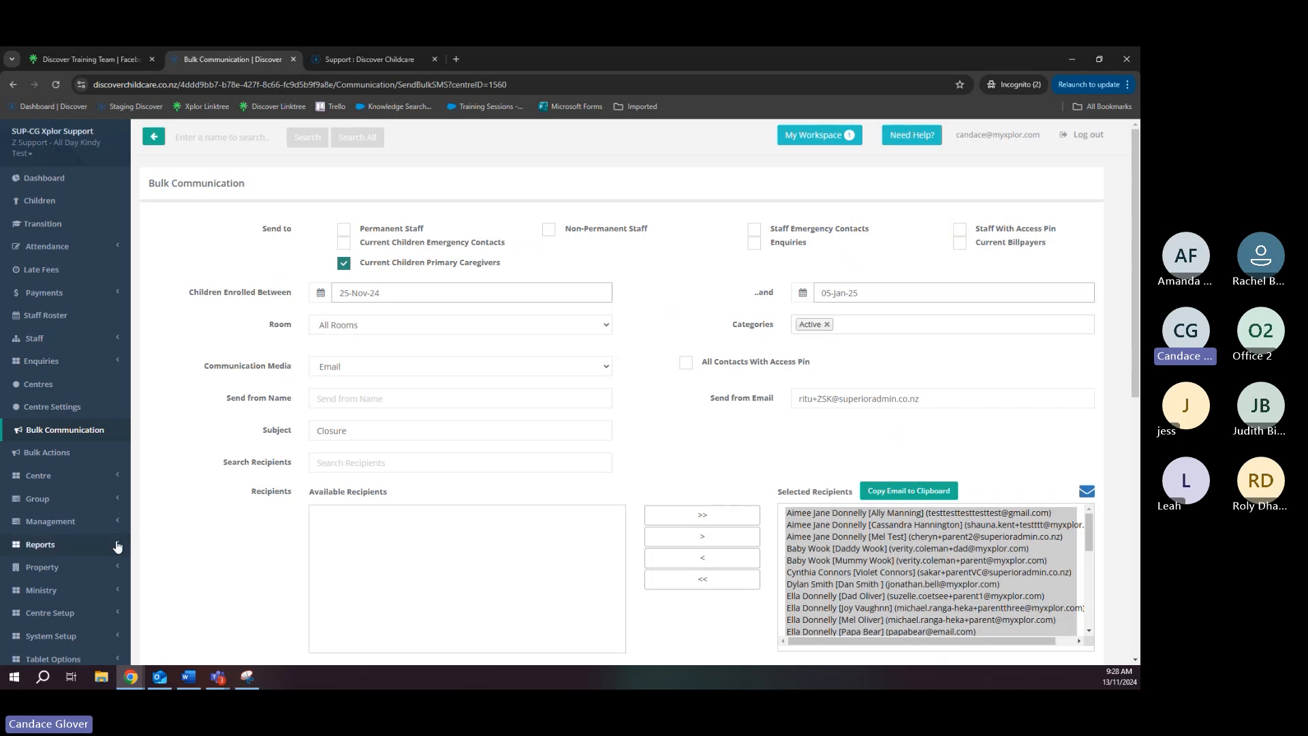
{"action": "scroll", "coordinate": [117, 545], "scroll_direction": "down", "scroll_amount": 3}
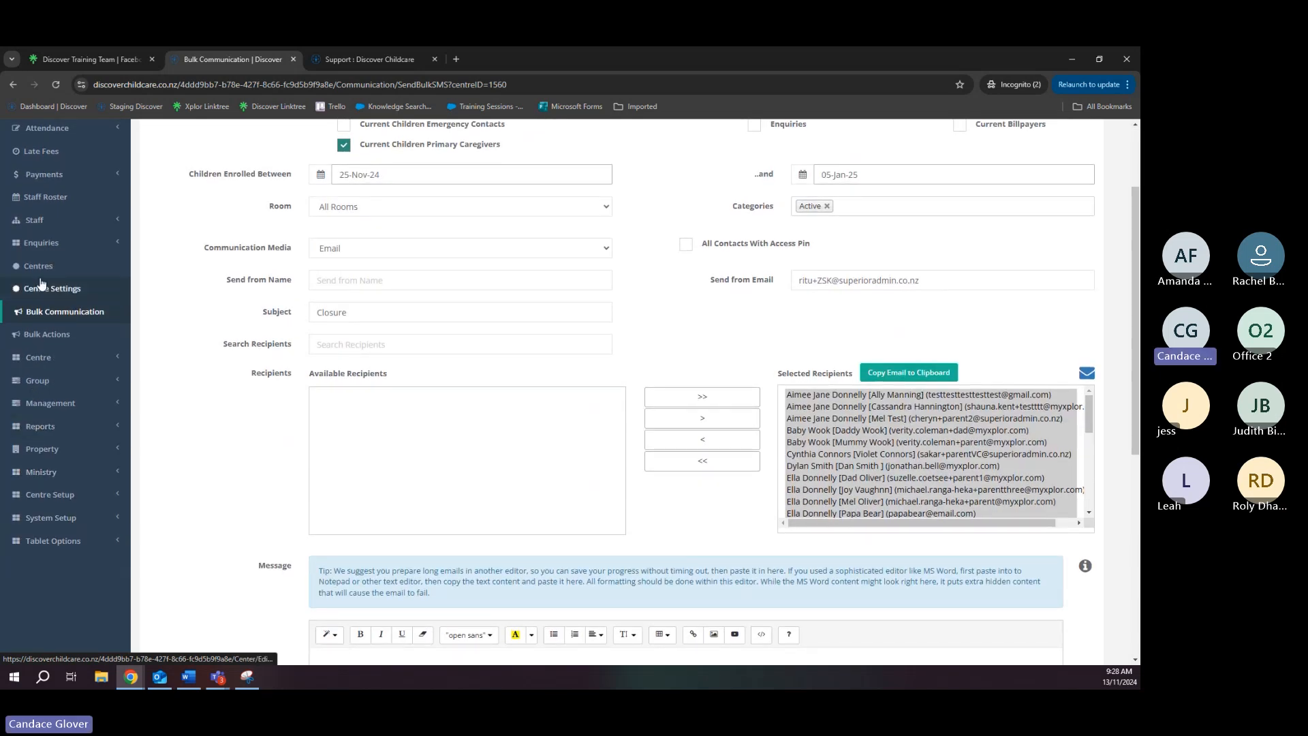
{"action": "left_click", "coordinate": [95, 357]}
{"action": "left_click", "coordinate": [71, 379]}
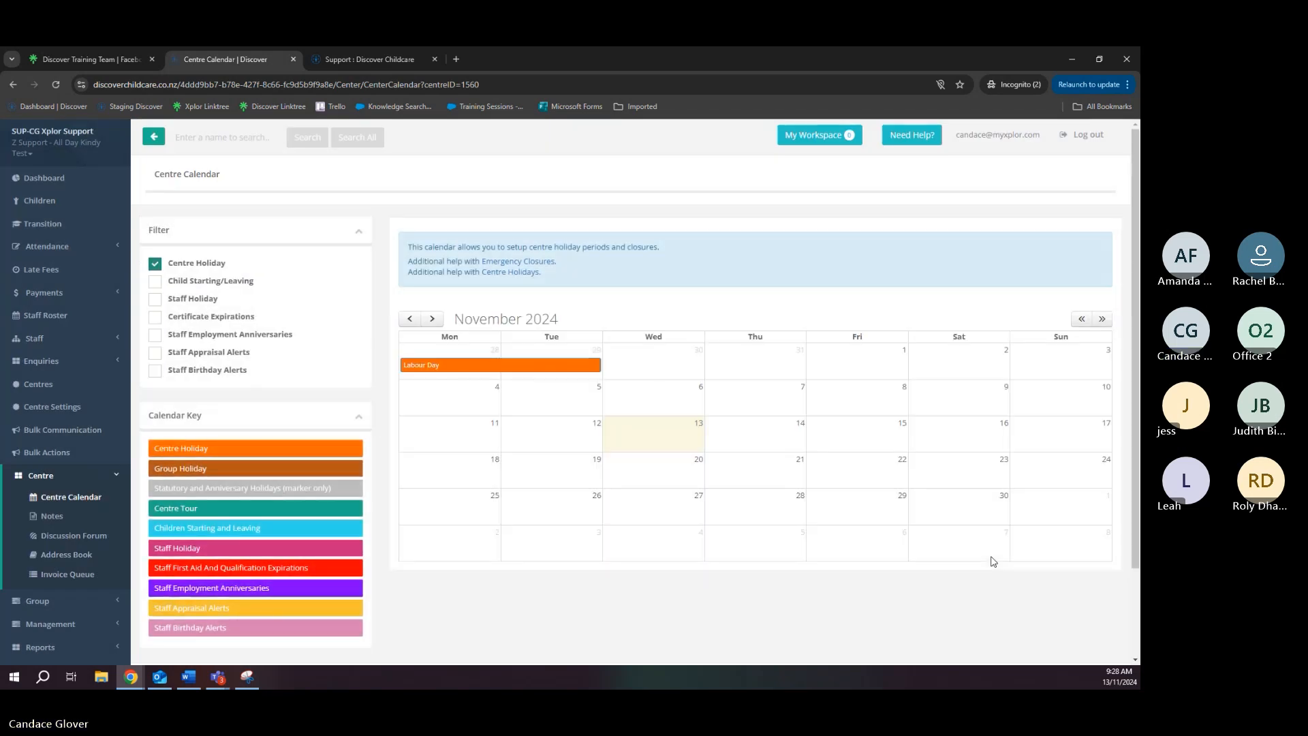
{"action": "left_click", "coordinate": [432, 319]}
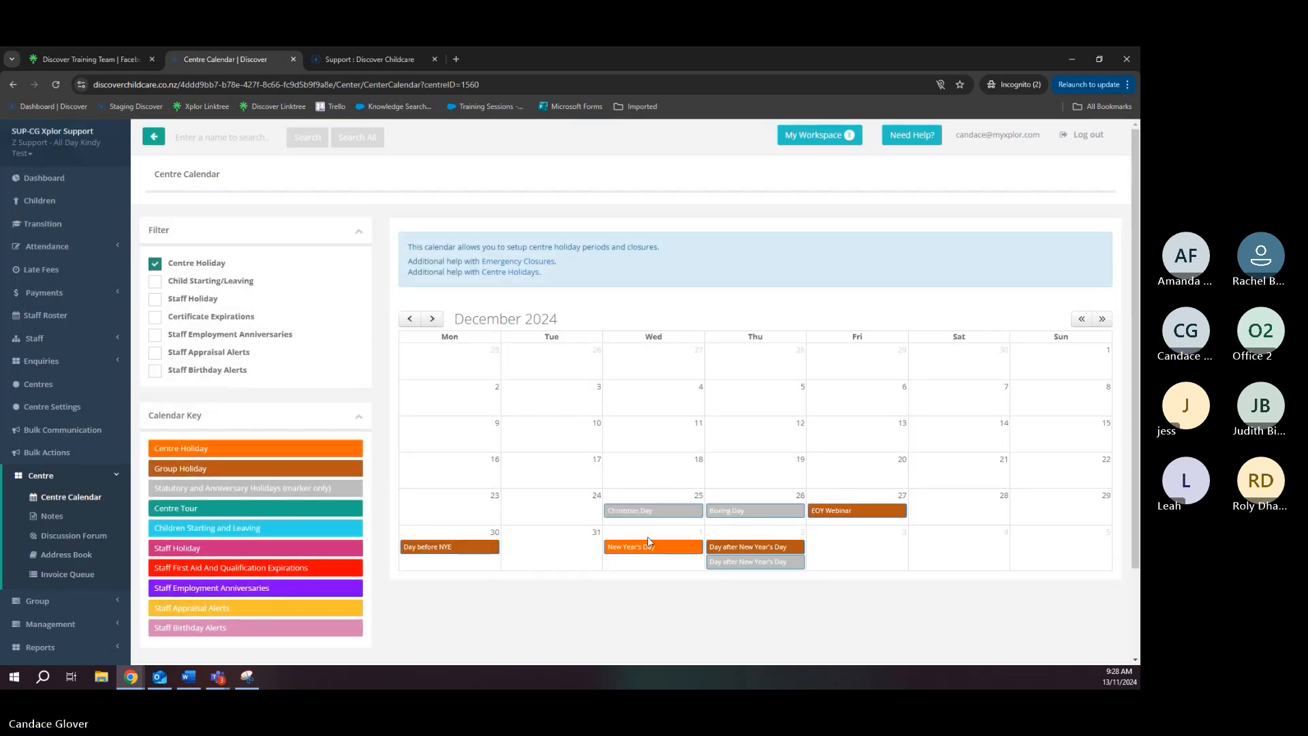
Open a new calendar entry for 31 December 2024, examine its closure, charging and WINZ options, and cancel it
{"action": "left_click", "coordinate": [552, 544]}
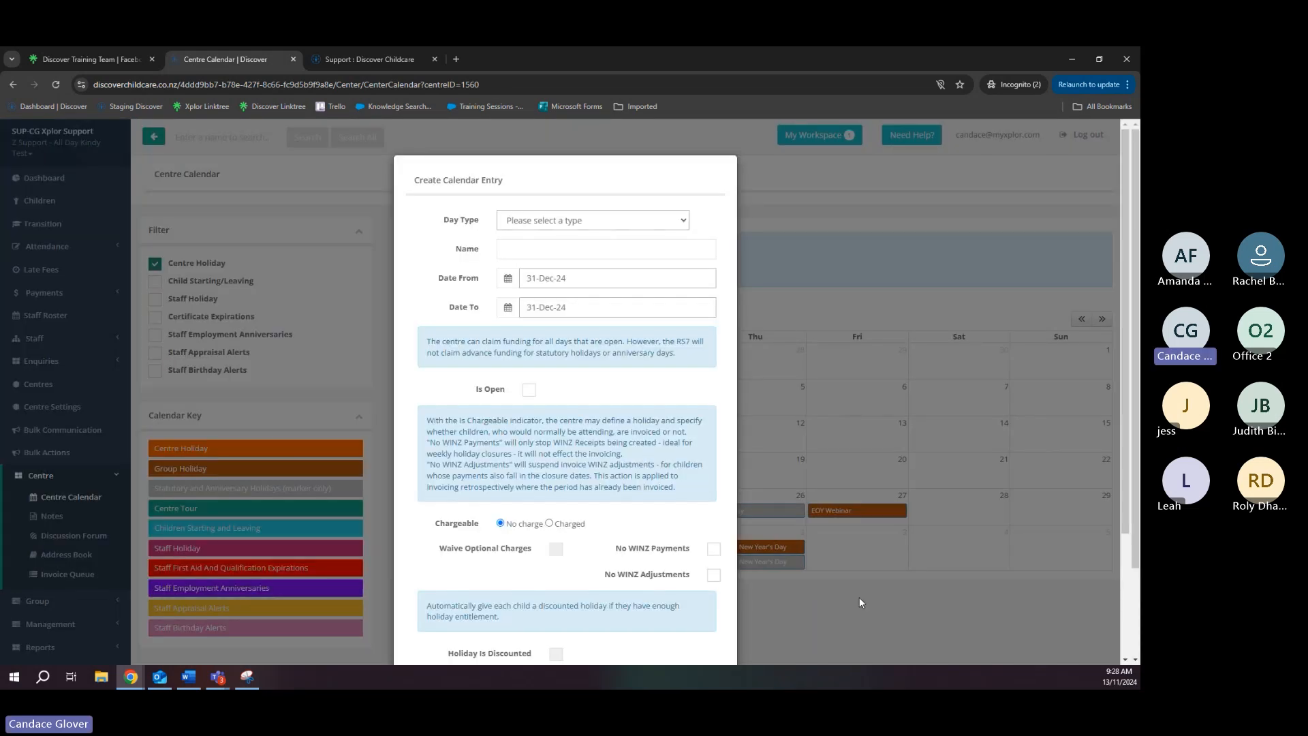
{"action": "scroll", "coordinate": [613, 603], "scroll_direction": "down", "scroll_amount": 3}
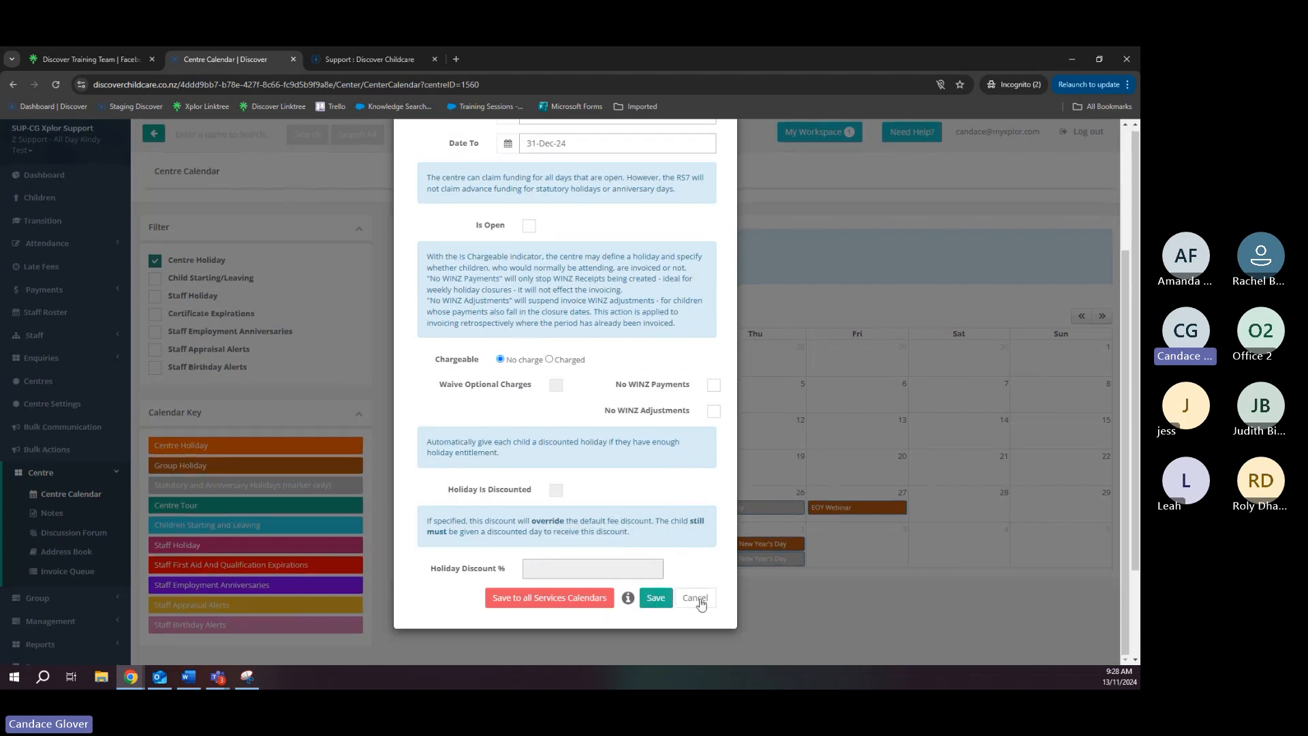
{"action": "scroll", "coordinate": [579, 409], "scroll_direction": "up", "scroll_amount": 3}
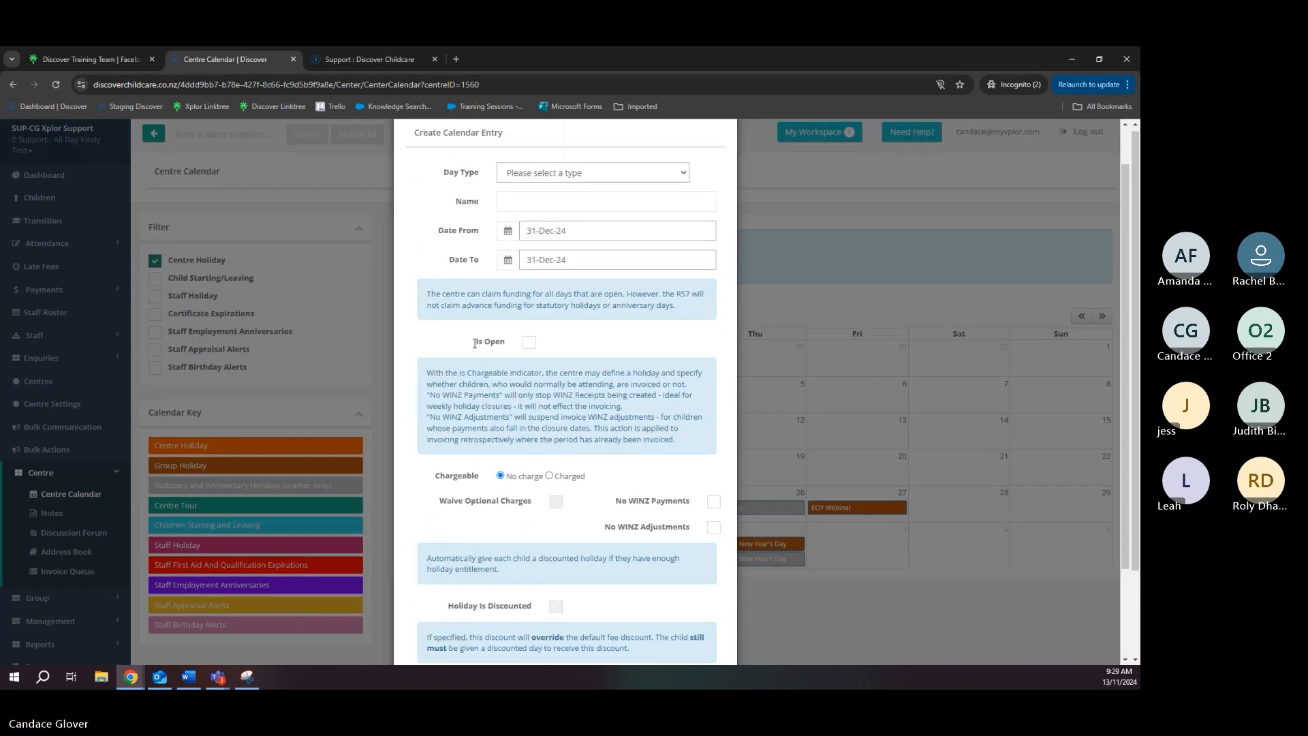
{"action": "scroll", "coordinate": [747, 625], "scroll_direction": "down", "scroll_amount": 5}
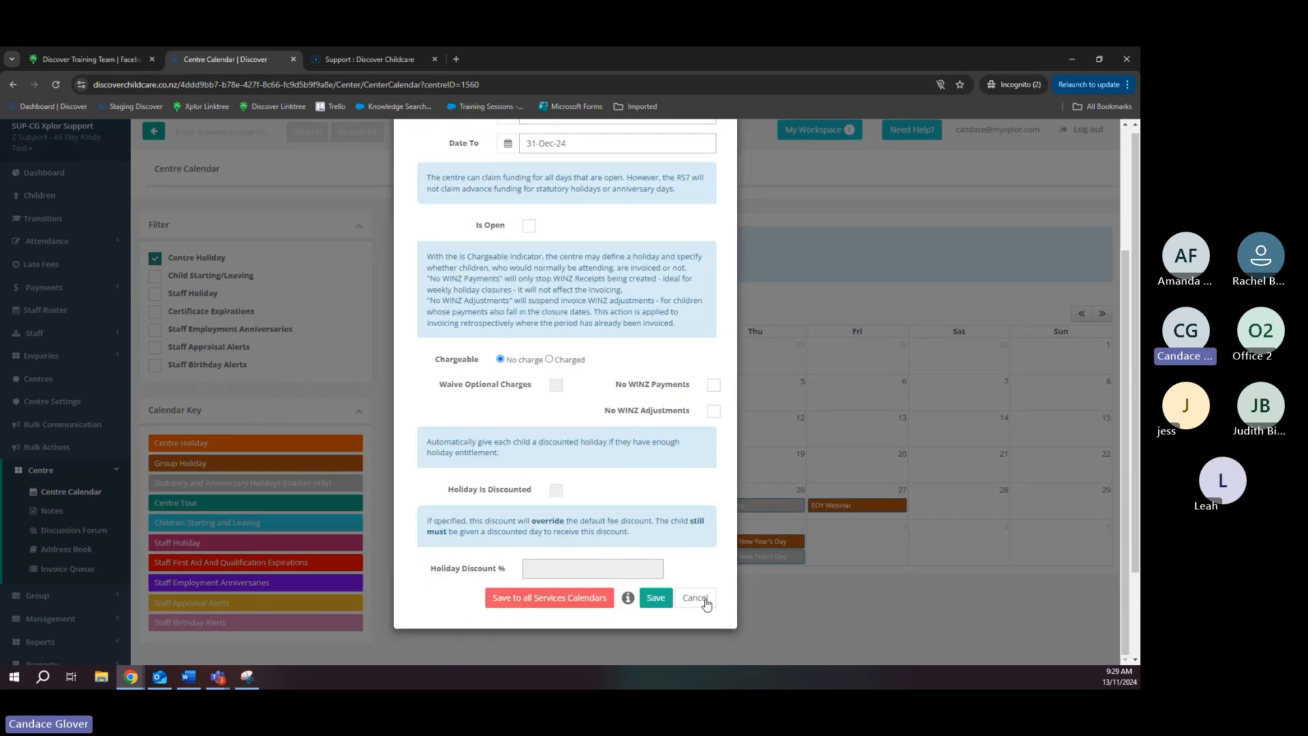
{"action": "left_click", "coordinate": [698, 600]}
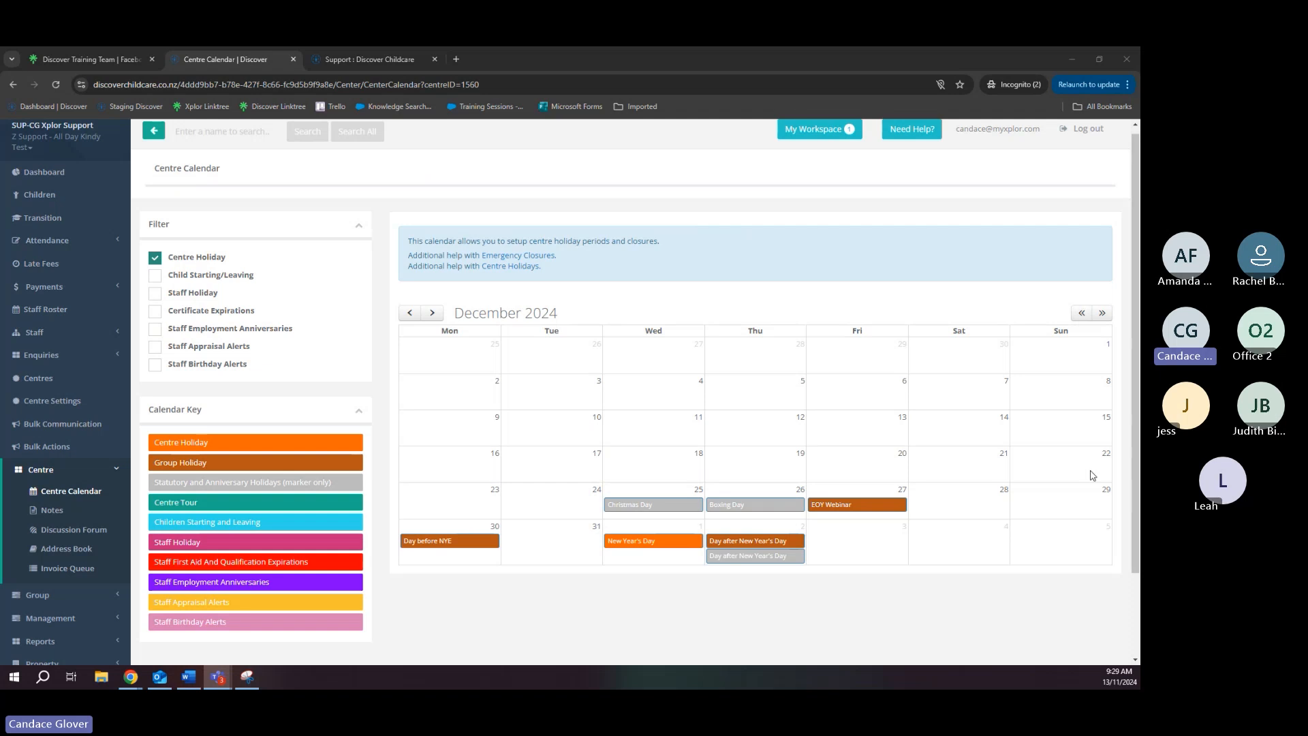
Switch to the Discover Childcare support site, search for "cale" and open the 2024 Training Calendar article
{"action": "left_click", "coordinate": [358, 59]}
{"action": "left_click", "coordinate": [651, 304]}
{"action": "type", "text": "cale"}
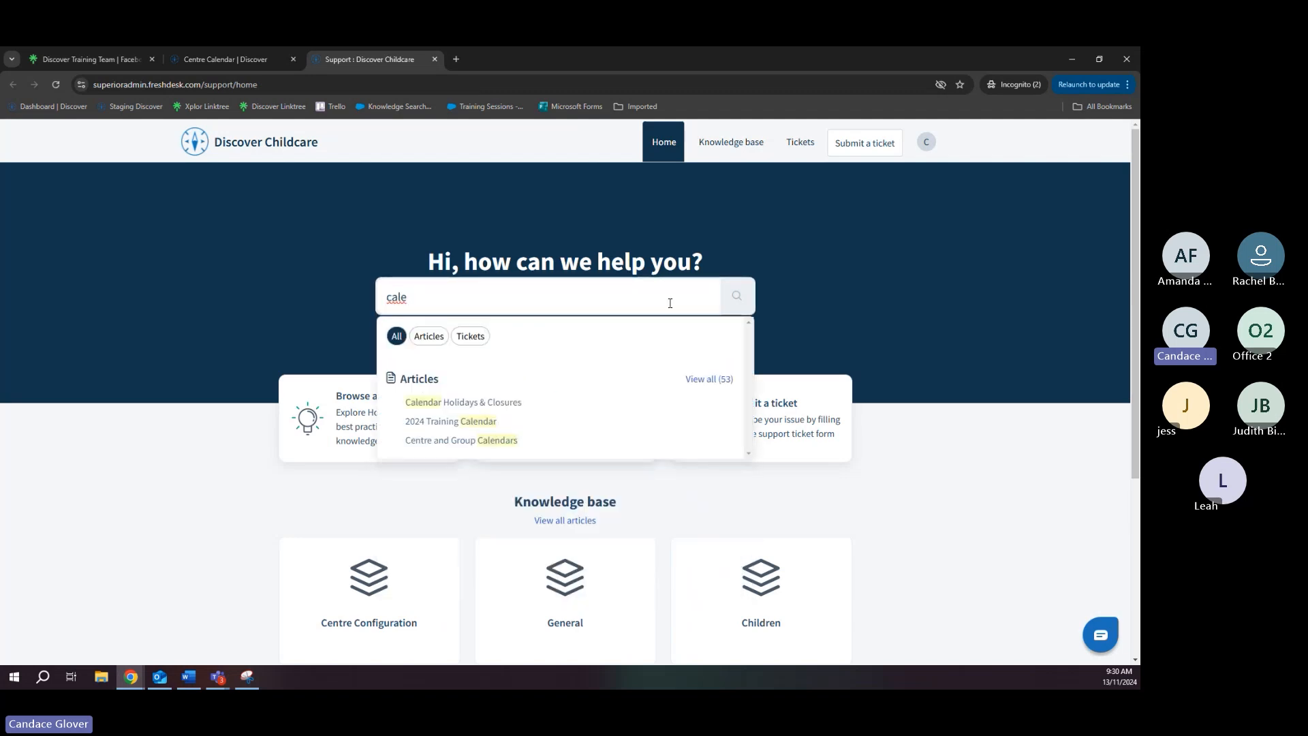
{"action": "left_click", "coordinate": [459, 421]}
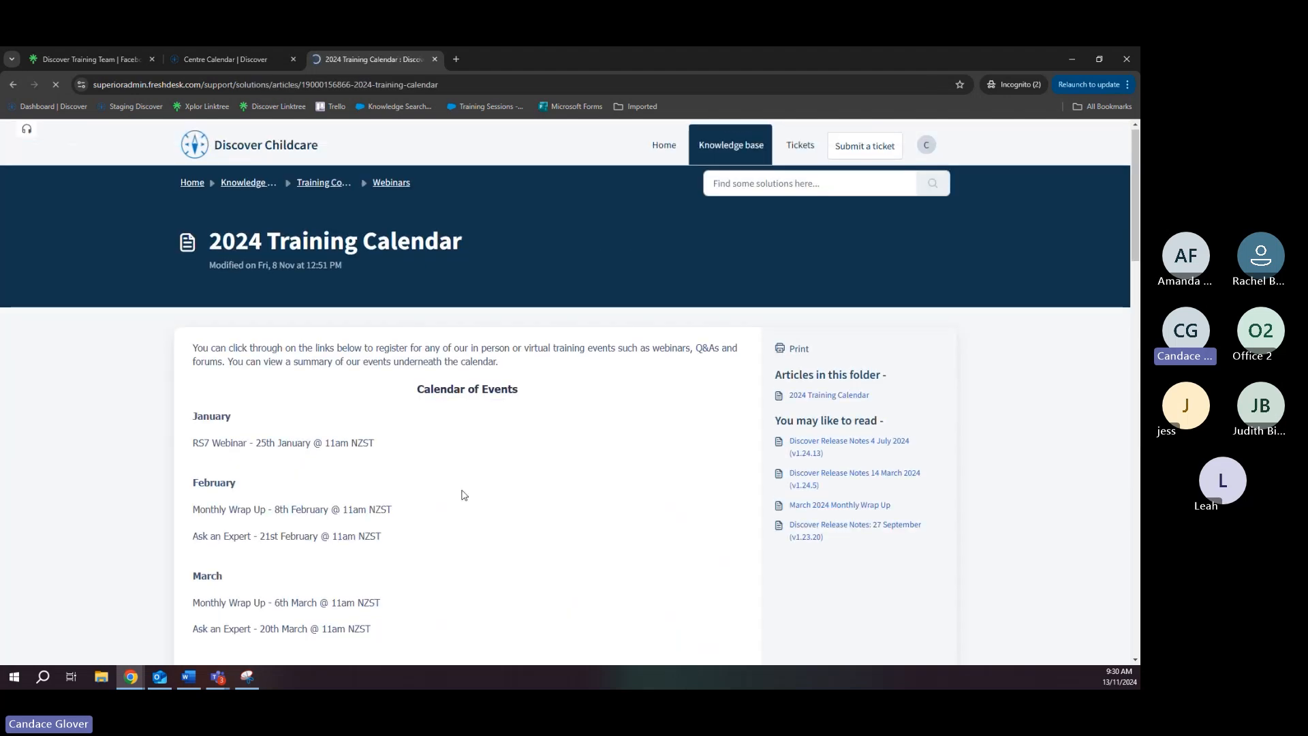
Review the November and December events in the training calendar article and return to the Centre Calendar page
{"action": "scroll", "coordinate": [462, 496], "scroll_direction": "down", "scroll_amount": 5}
{"action": "scroll", "coordinate": [461, 496], "scroll_direction": "down", "scroll_amount": 15}
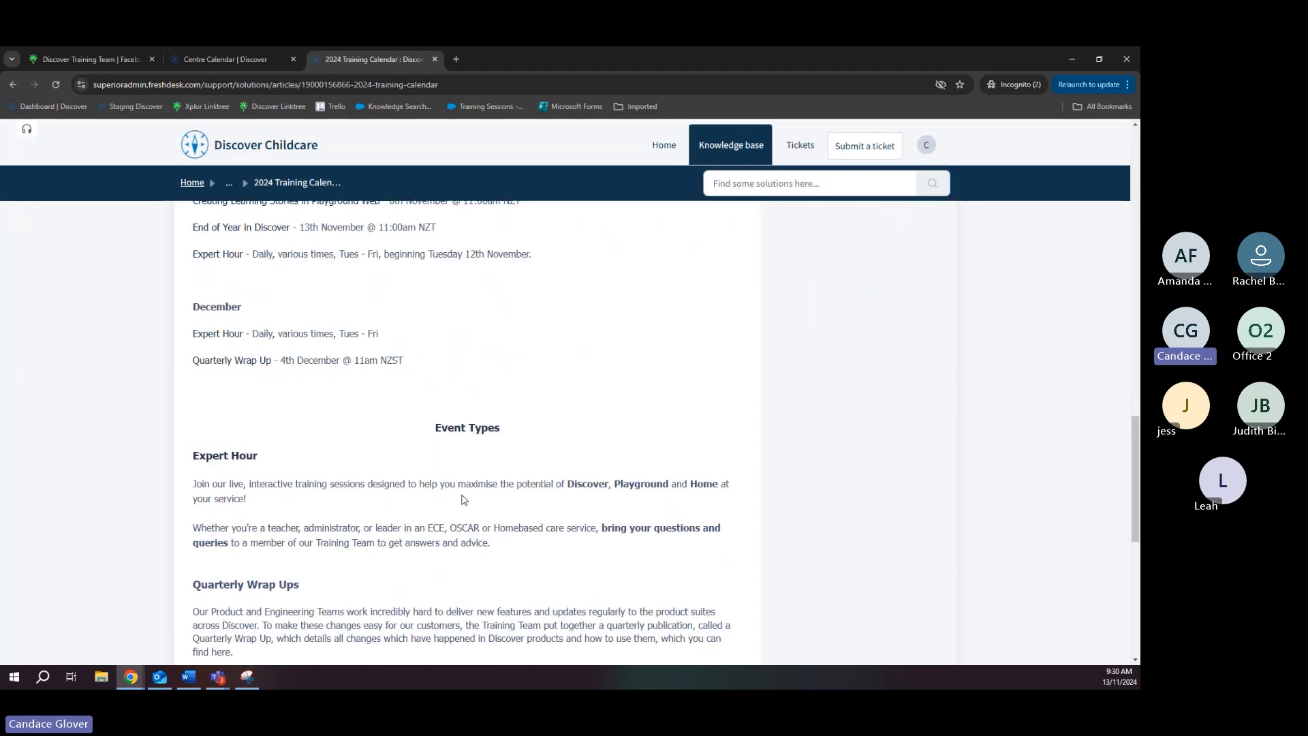
{"action": "scroll", "coordinate": [468, 506], "scroll_direction": "up", "scroll_amount": 2}
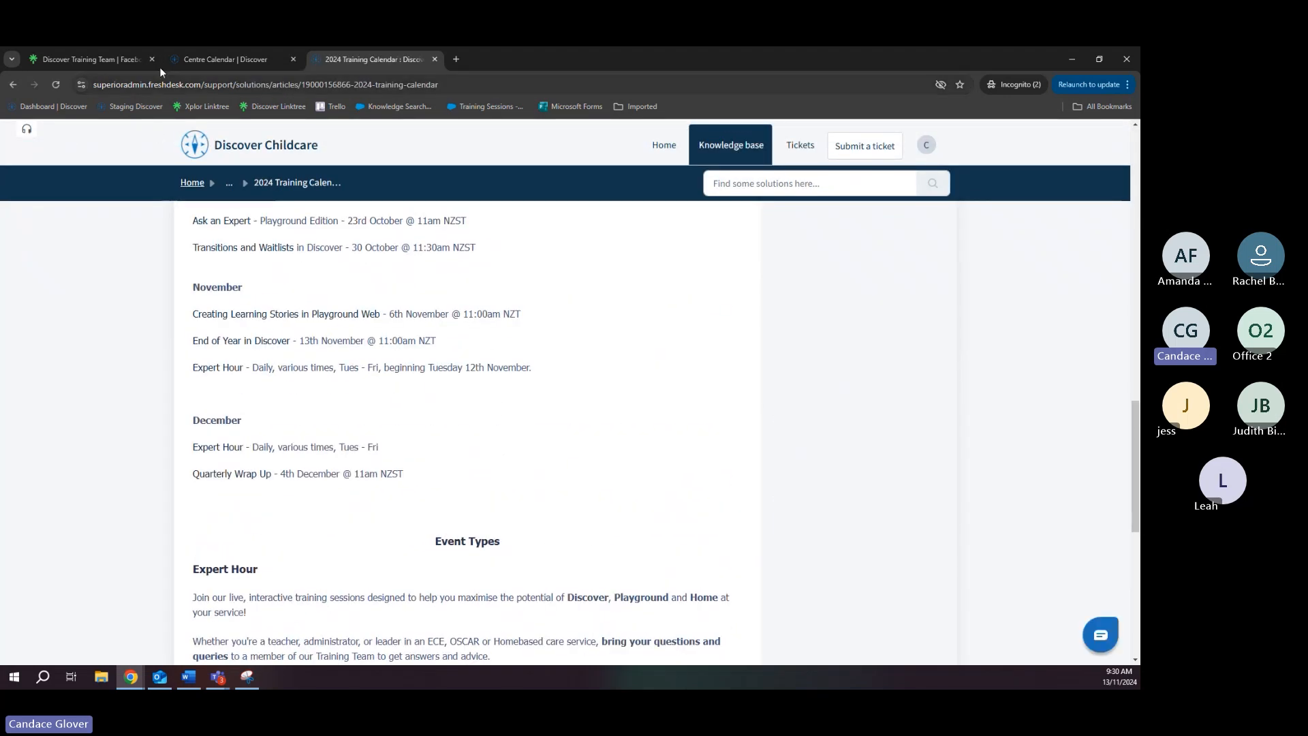
{"action": "left_click", "coordinate": [199, 66]}
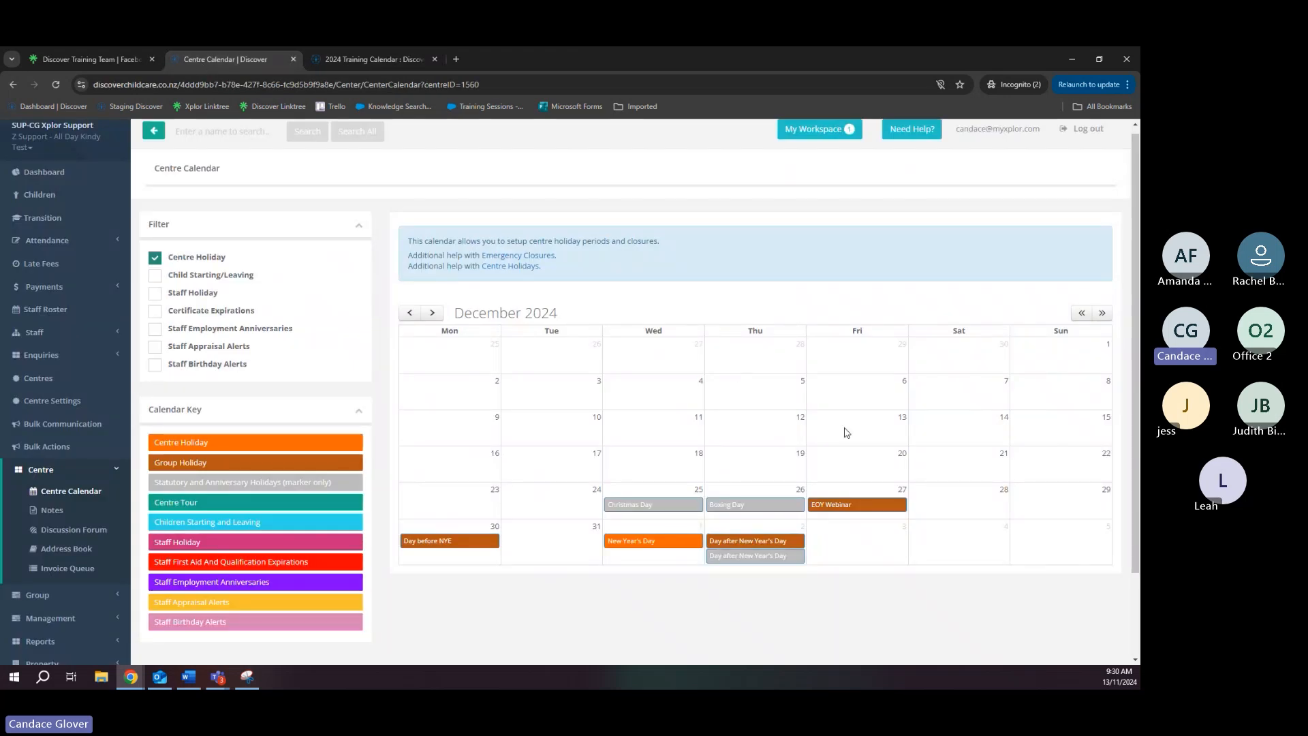